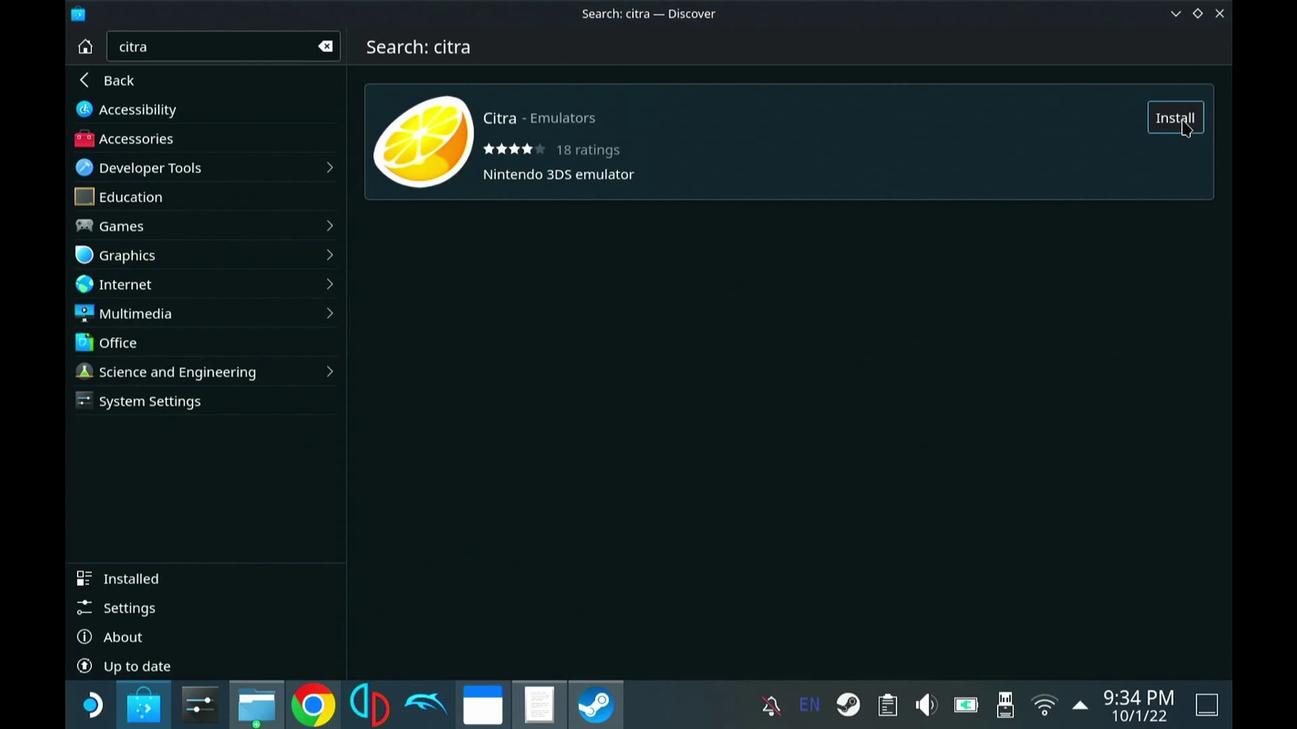
- Install the Citra Nintendo 3DS emulator, search the application launcher for "citra" and launch it
{"action": "left_click", "coordinate": [1185, 128]}
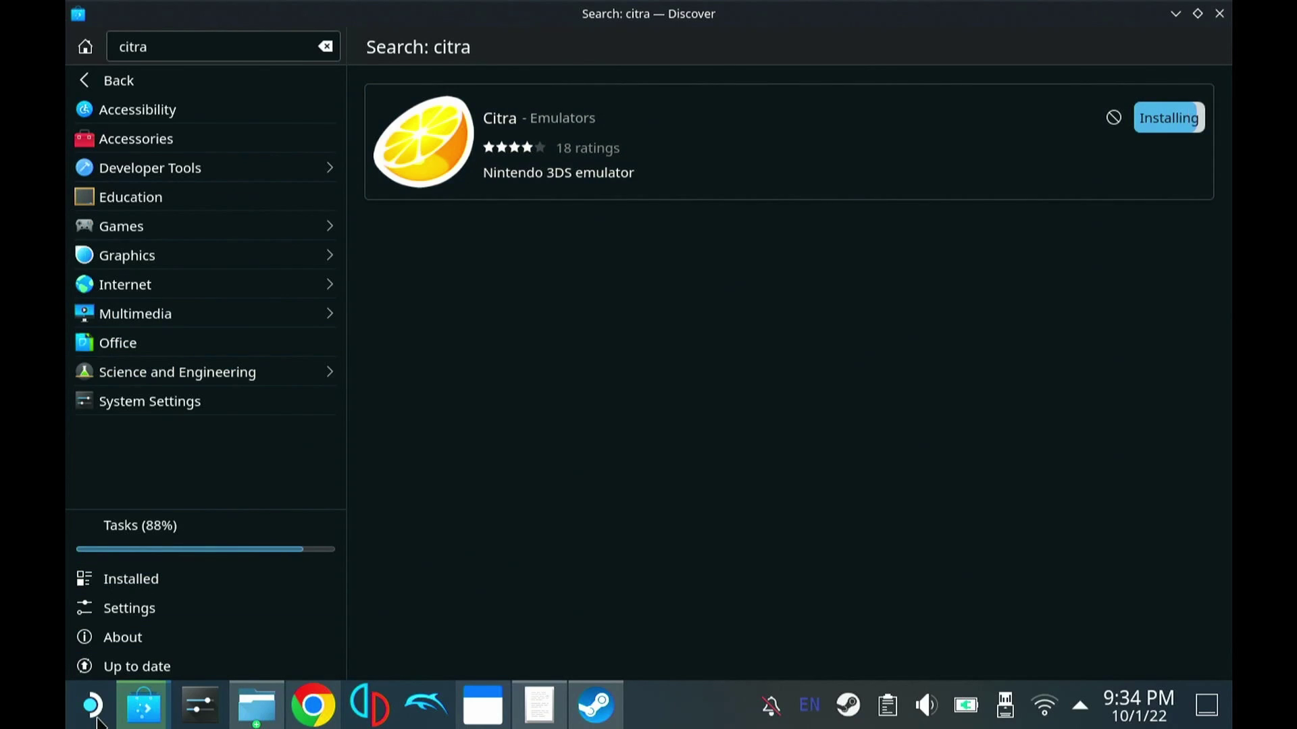
{"action": "left_click", "coordinate": [95, 708]}
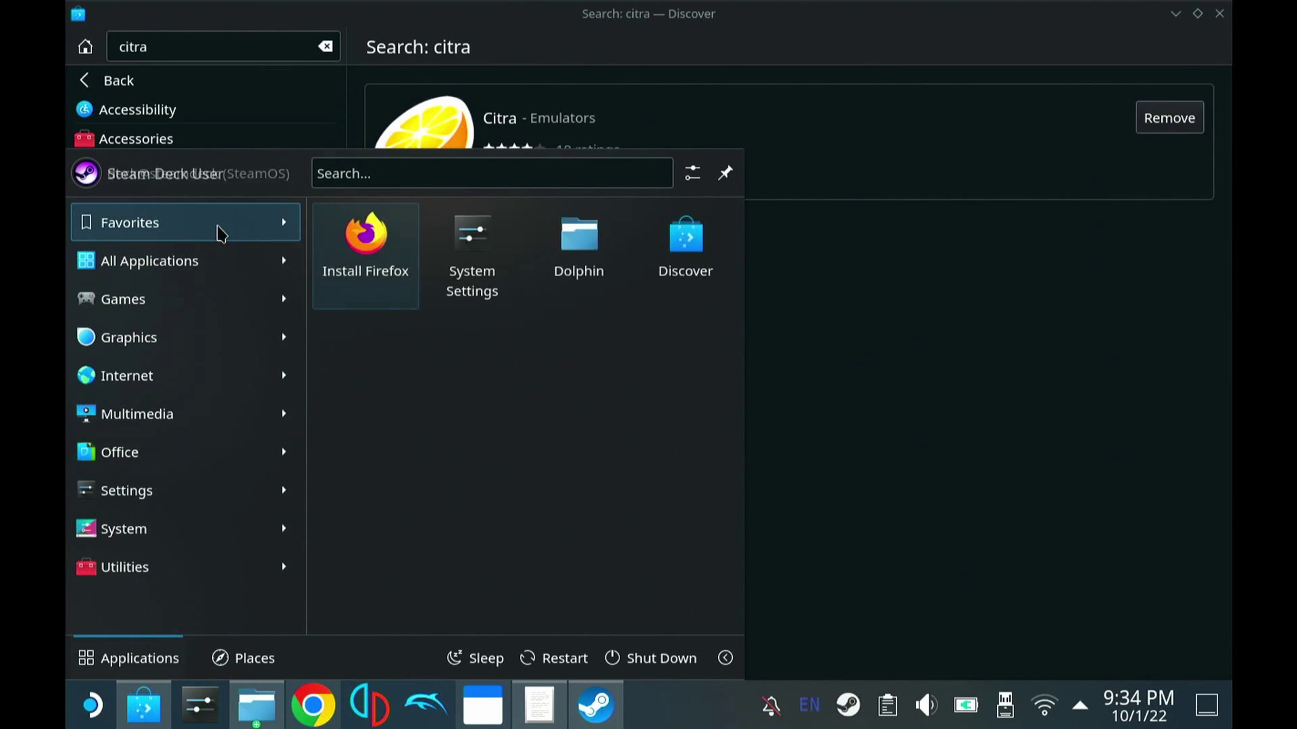
{"action": "left_click", "coordinate": [356, 160]}
{"action": "type", "text": "c"}
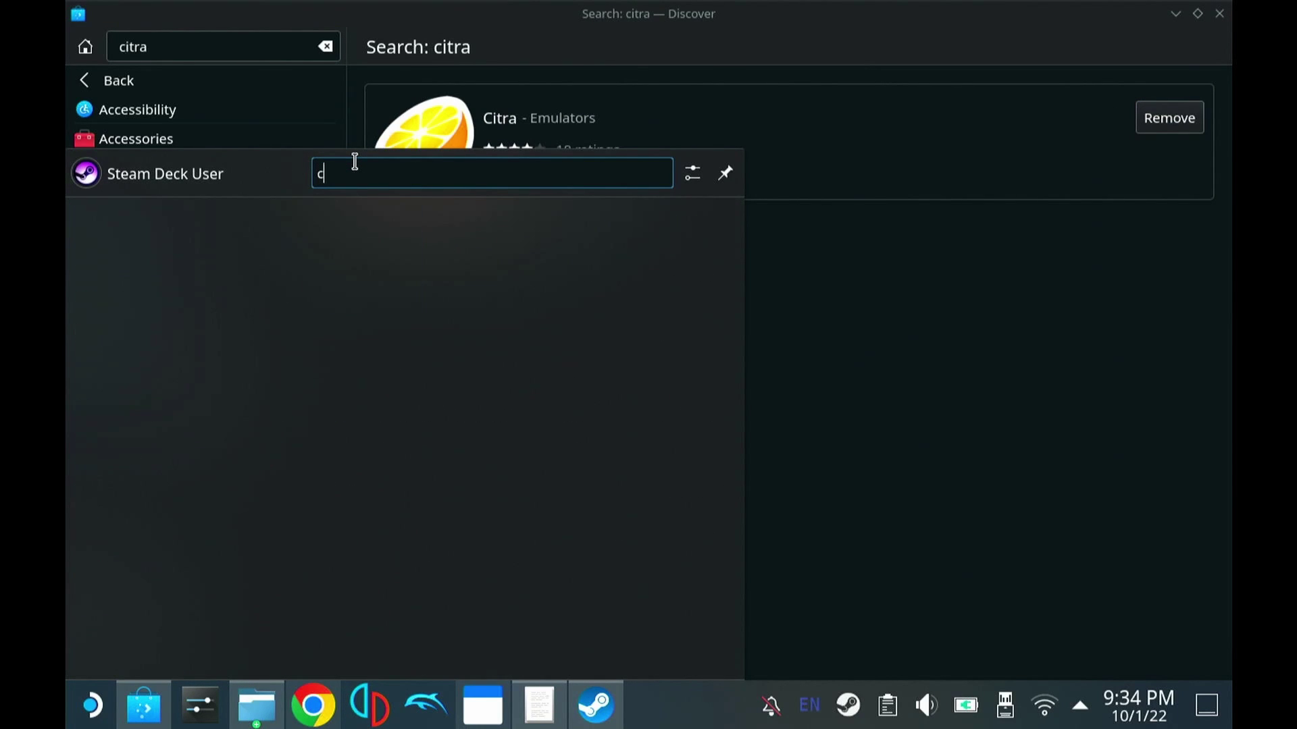
{"action": "type", "text": "itra"}
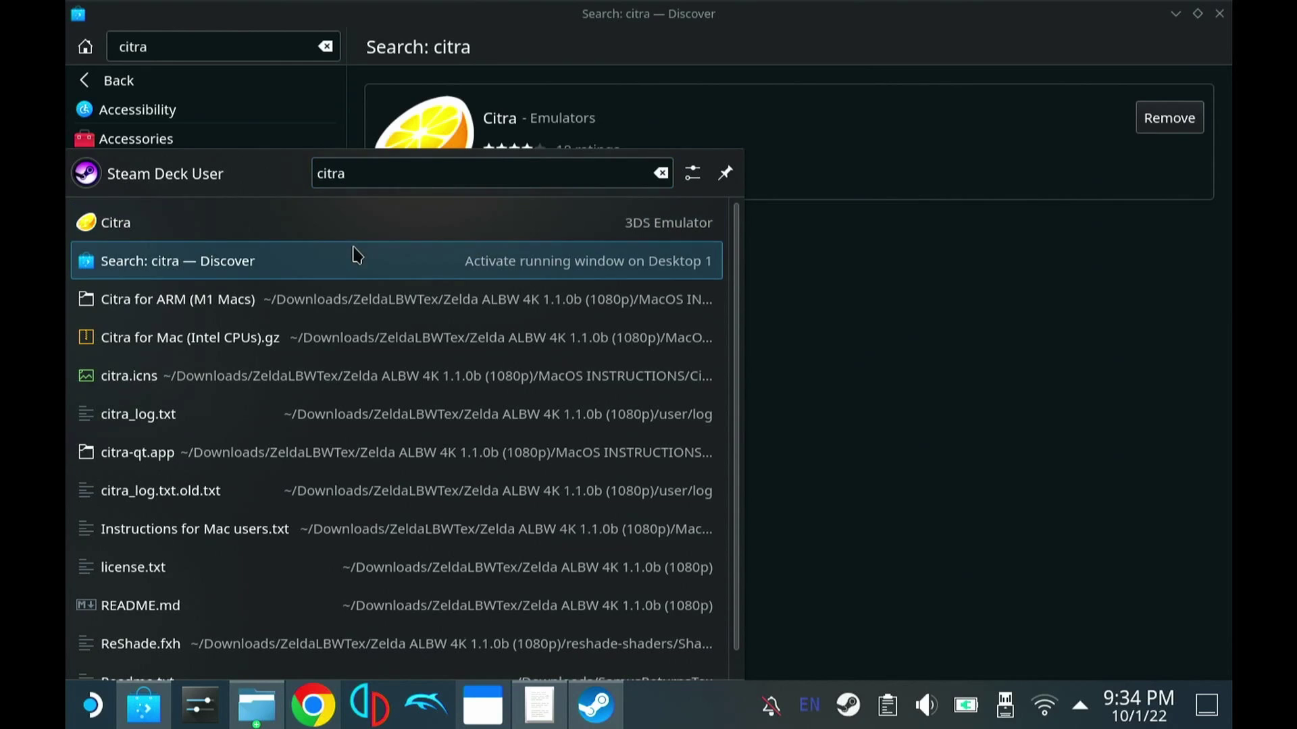
{"action": "left_click", "coordinate": [361, 226]}
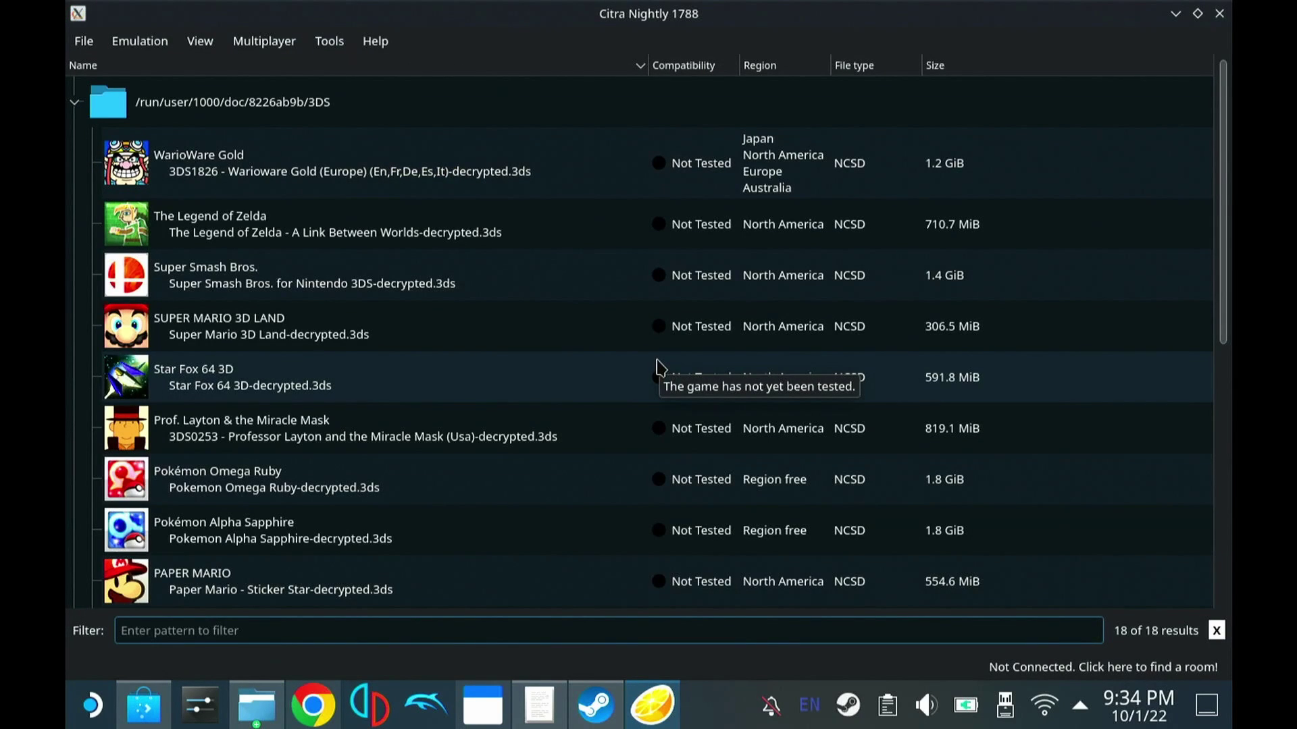
- Look through the full list of 3DS games in the emulator's game directory
{"action": "scroll", "coordinate": [273, 282], "scroll_direction": "down", "scroll_amount": 3}
{"action": "scroll", "coordinate": [272, 282], "scroll_direction": "up", "scroll_amount": 3}
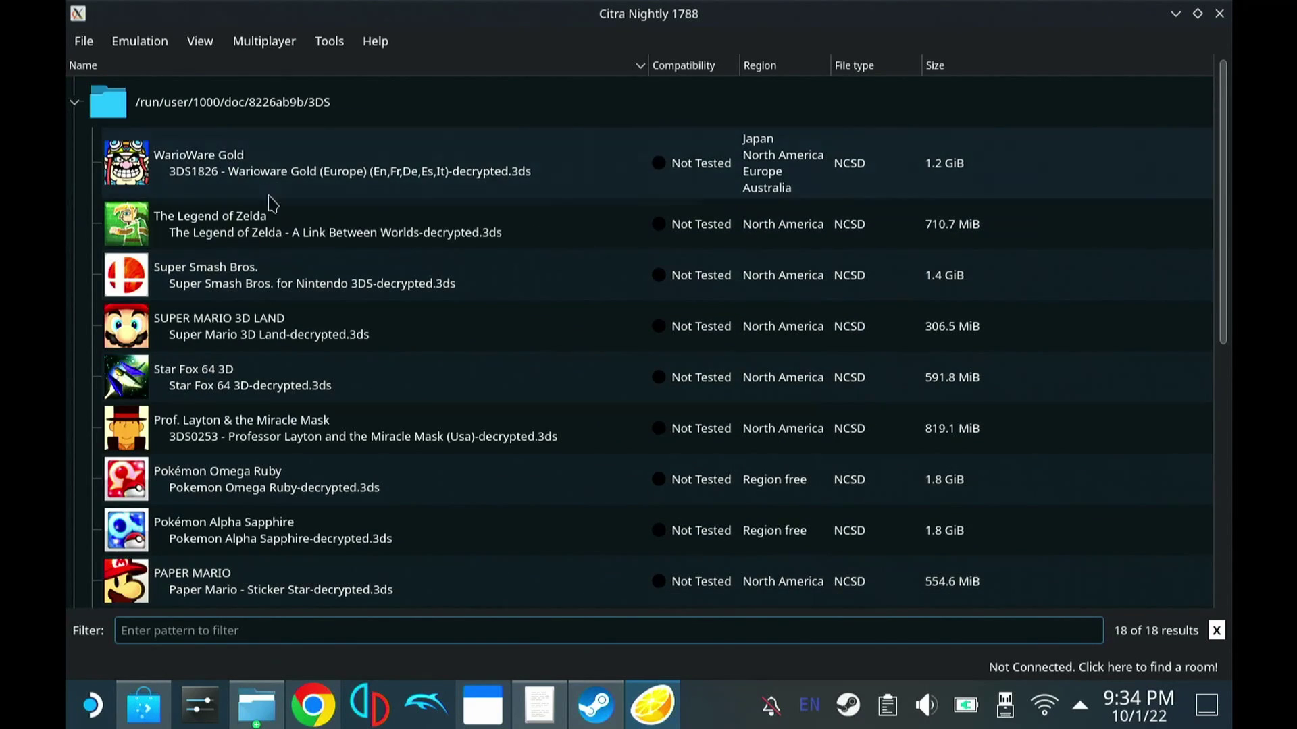
{"action": "scroll", "coordinate": [289, 382], "scroll_direction": "down", "scroll_amount": 5}
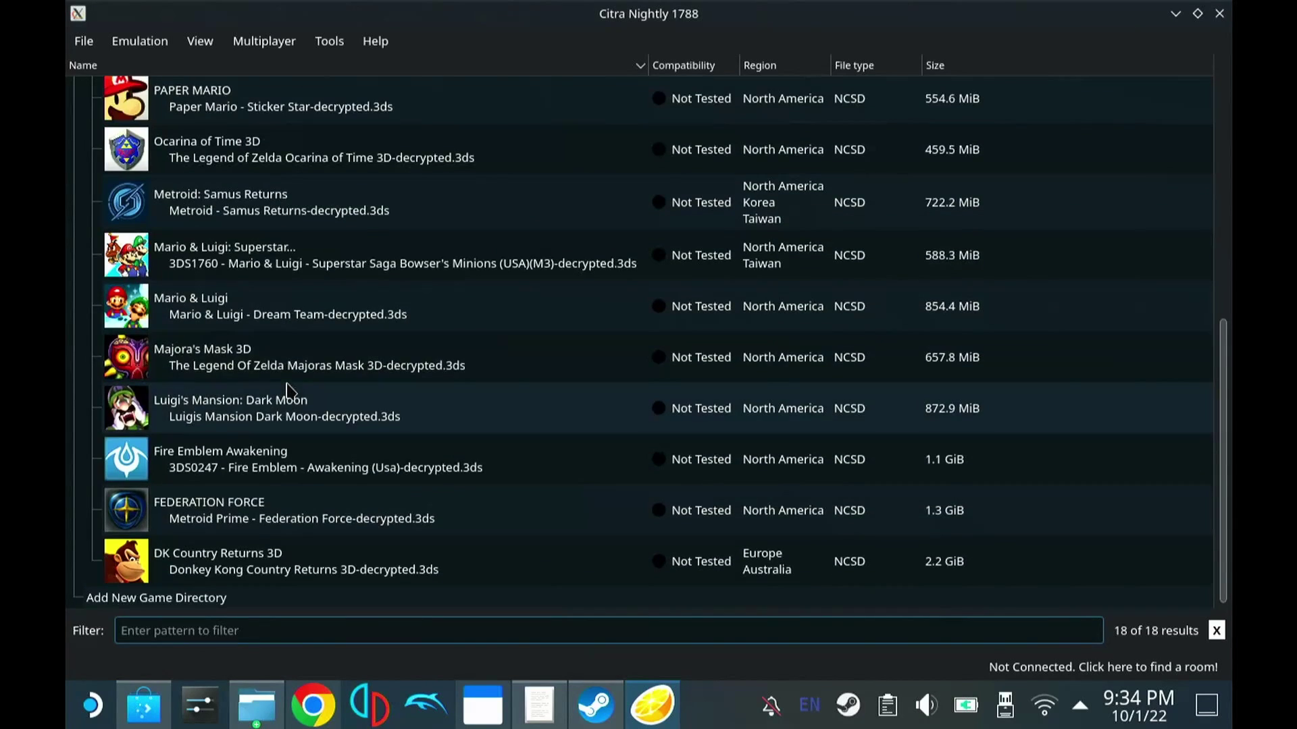
{"action": "scroll", "coordinate": [288, 388], "scroll_direction": "up", "scroll_amount": 5}
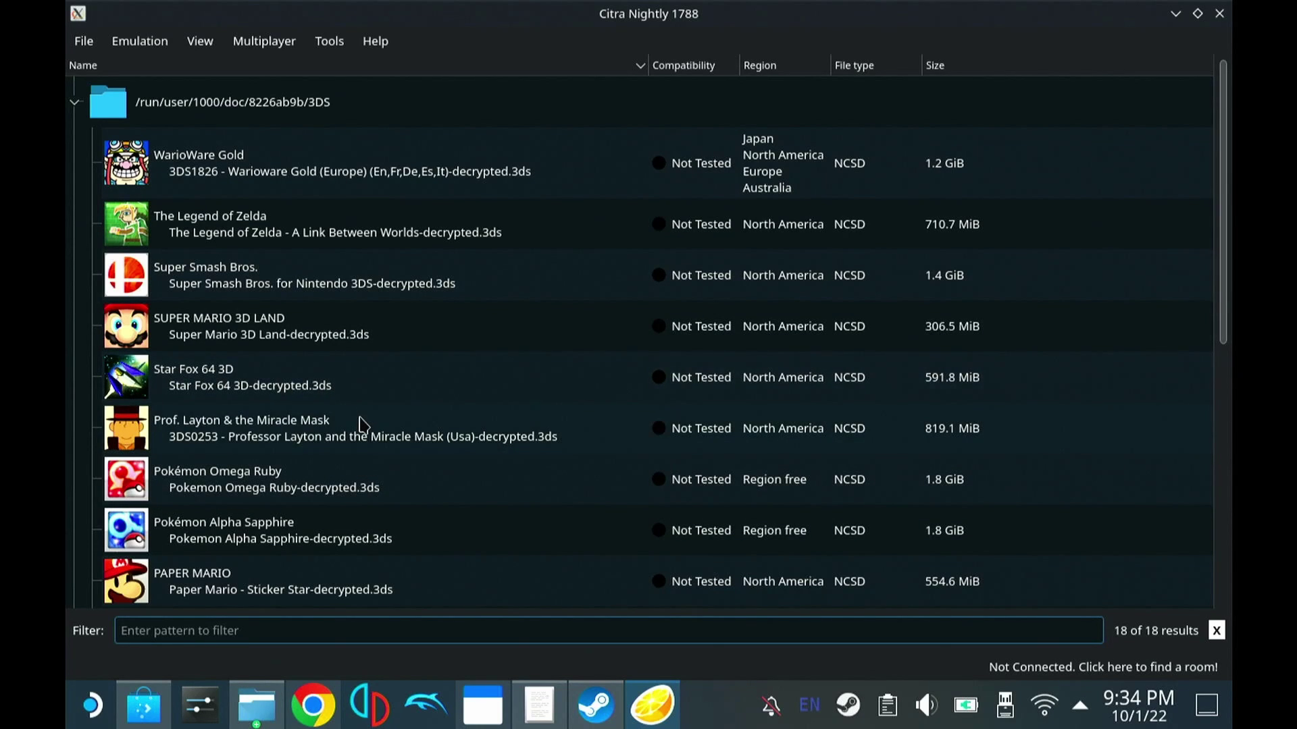
{"action": "scroll", "coordinate": [350, 406], "scroll_direction": "down", "scroll_amount": 5}
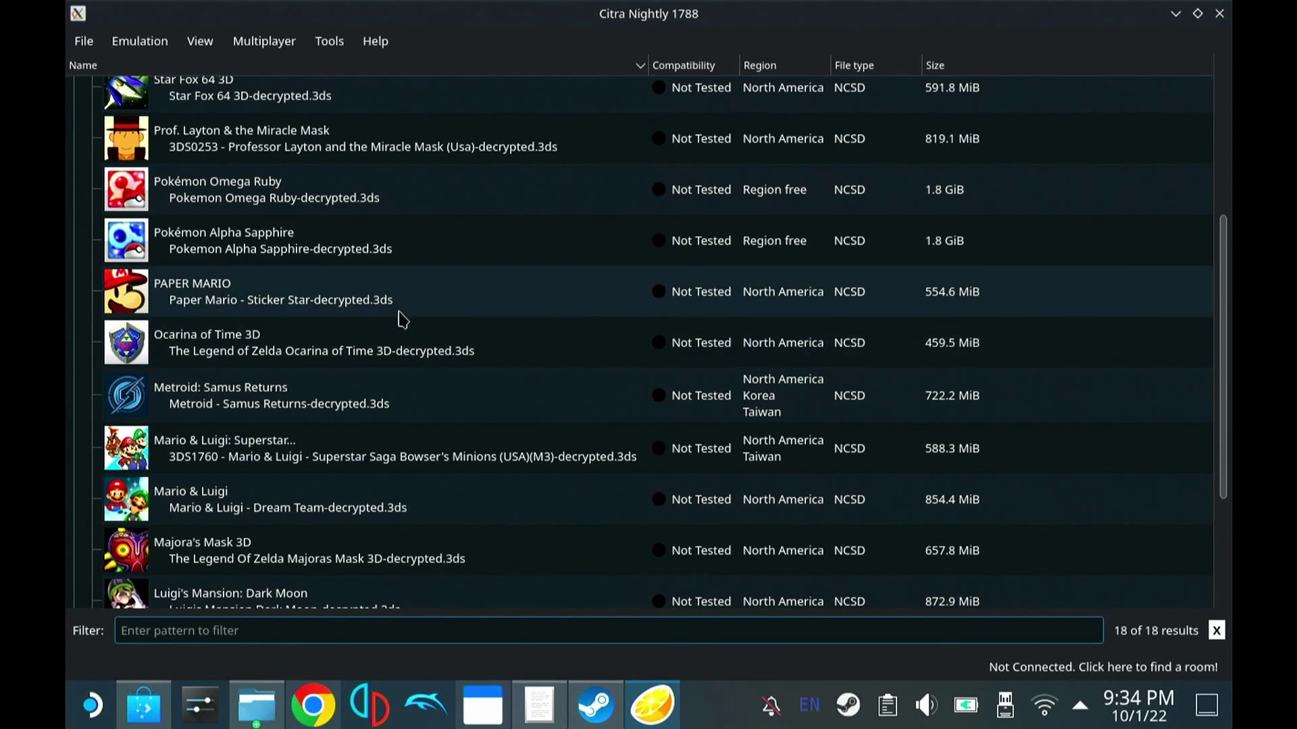
{"action": "scroll", "coordinate": [333, 298], "scroll_direction": "up", "scroll_amount": 5}
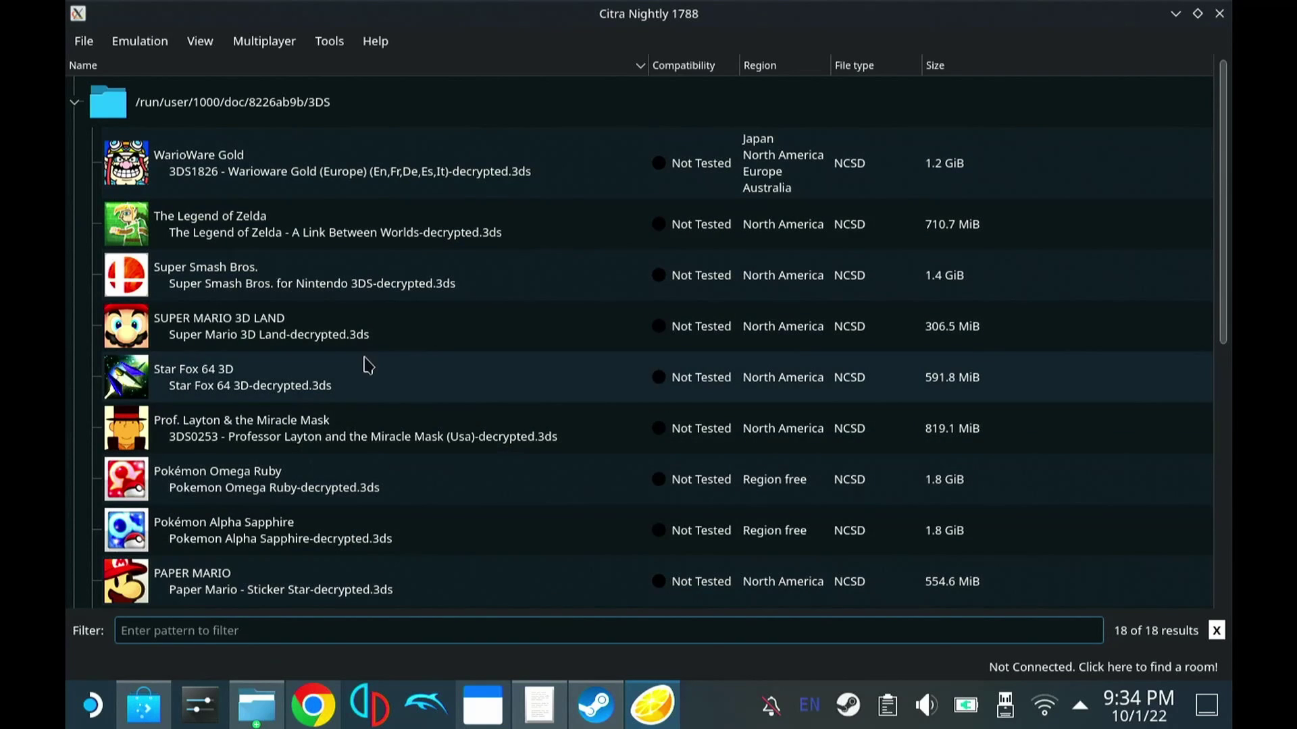
{"action": "scroll", "coordinate": [435, 370], "scroll_direction": "down", "scroll_amount": 3}
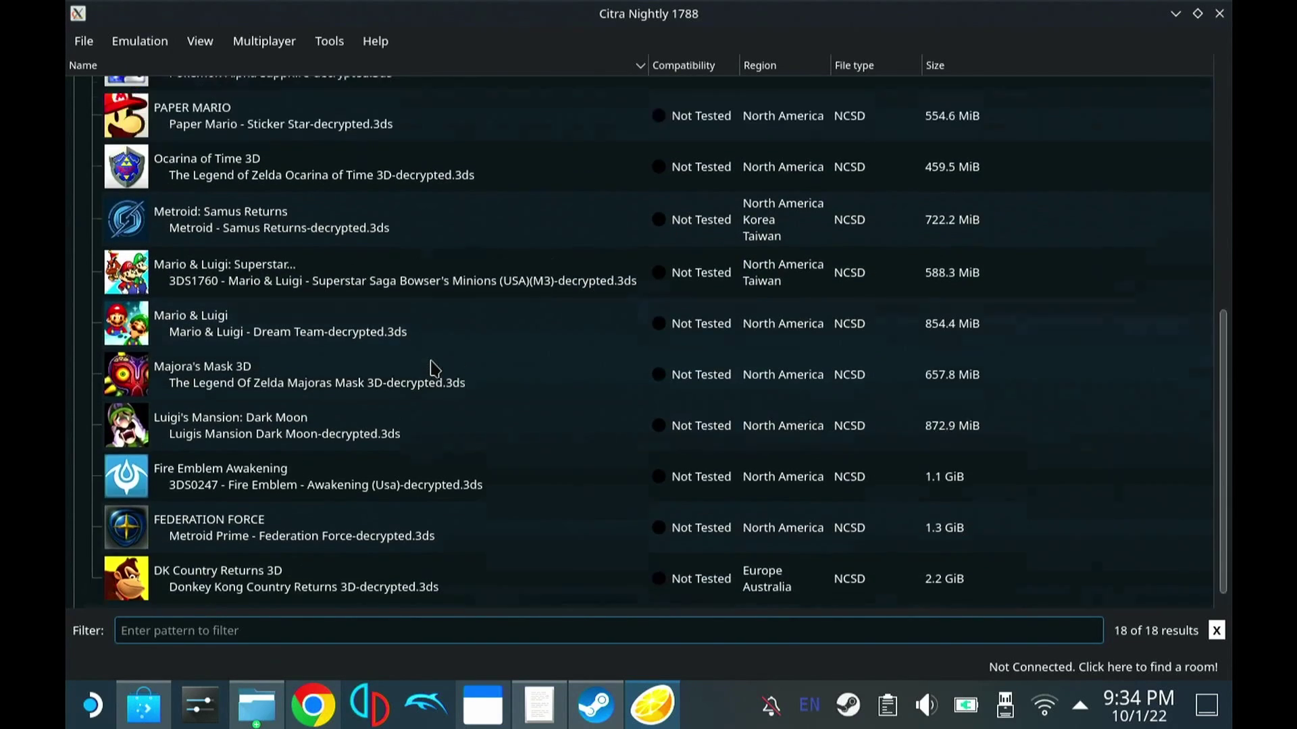
{"action": "scroll", "coordinate": [435, 369], "scroll_direction": "up", "scroll_amount": 3}
- Open the emulator configuration in a maximized window and set the graphics internal resolution to 3x Native (1200x720)
{"action": "left_click", "coordinate": [150, 42]}
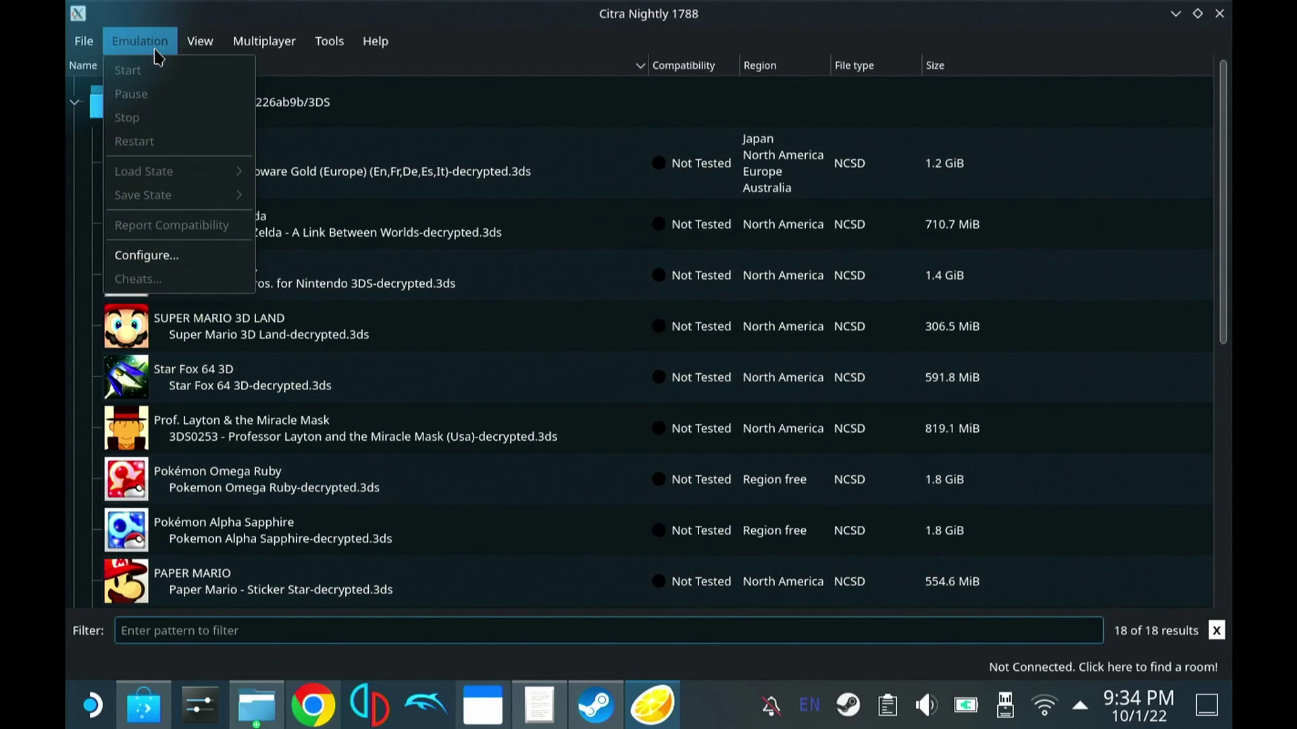
{"action": "left_click", "coordinate": [195, 267]}
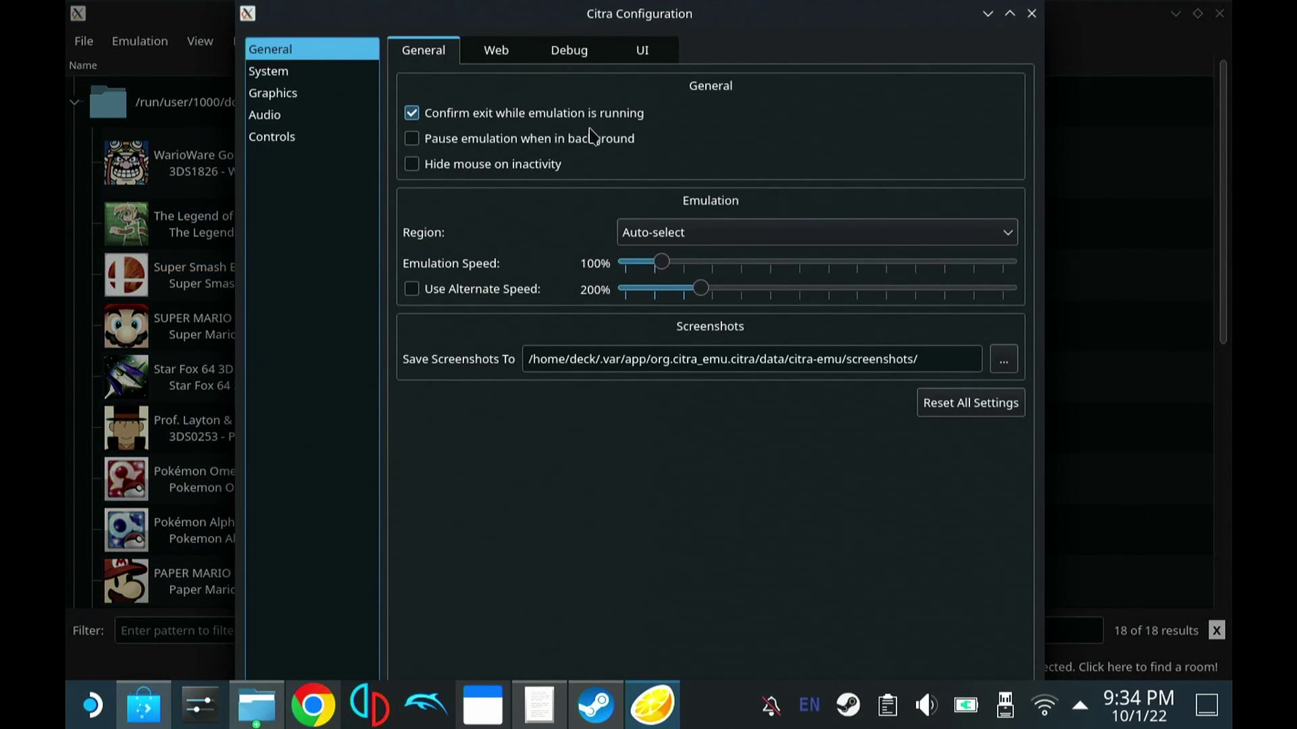
{"action": "double_click", "coordinate": [569, 55]}
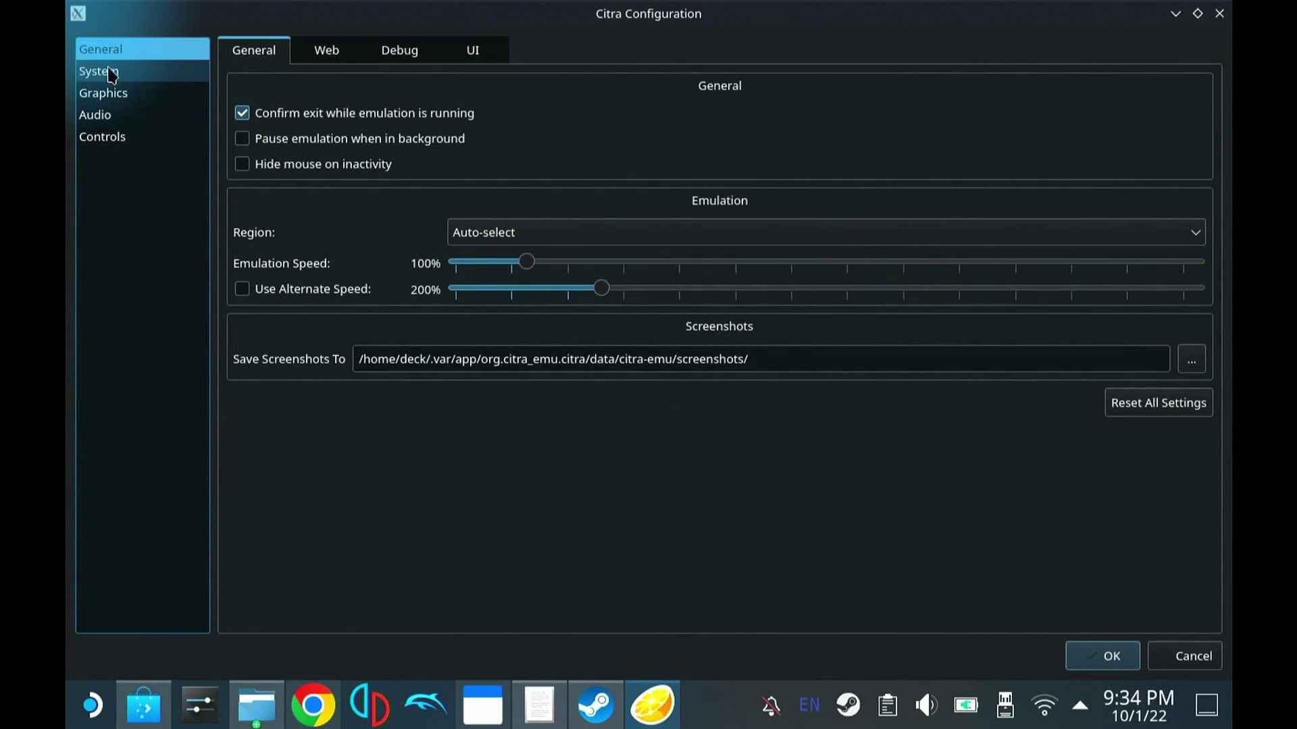
{"action": "left_click", "coordinate": [165, 74]}
{"action": "left_click", "coordinate": [159, 114]}
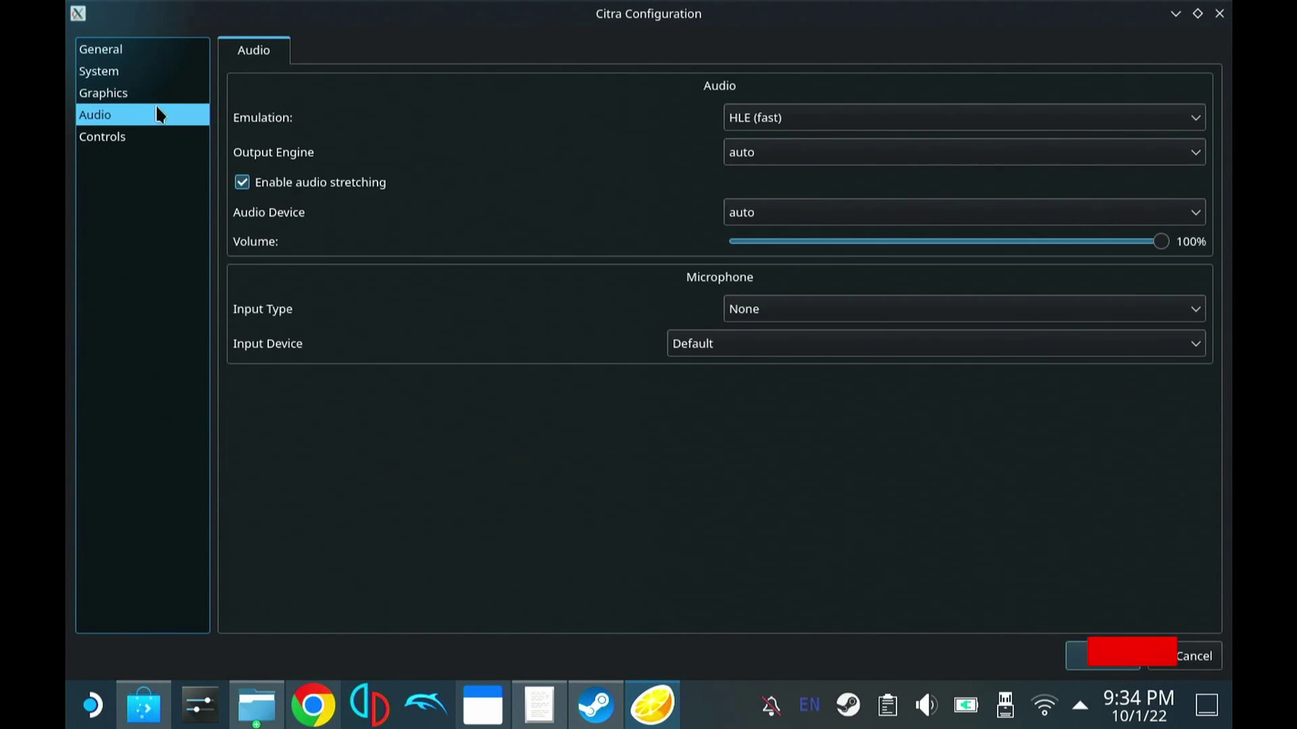
{"action": "left_click", "coordinate": [150, 101]}
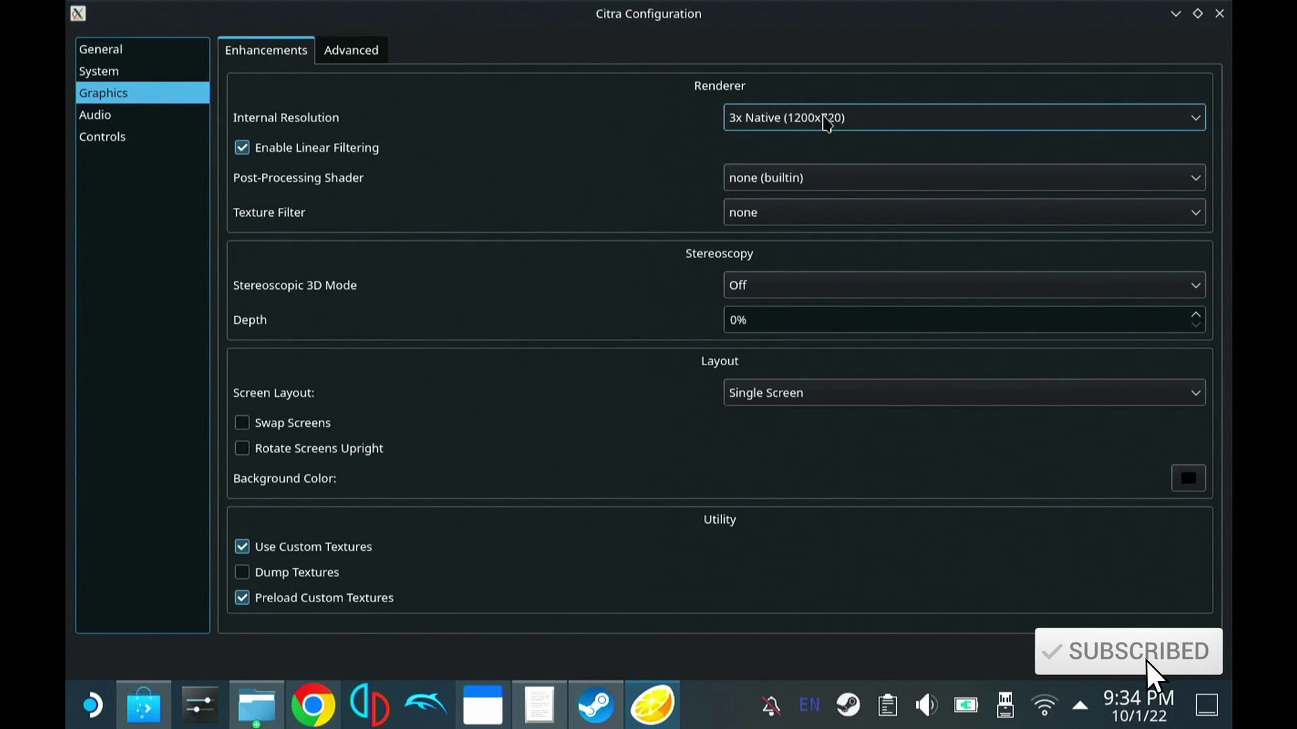
{"action": "left_click", "coordinate": [858, 117]}
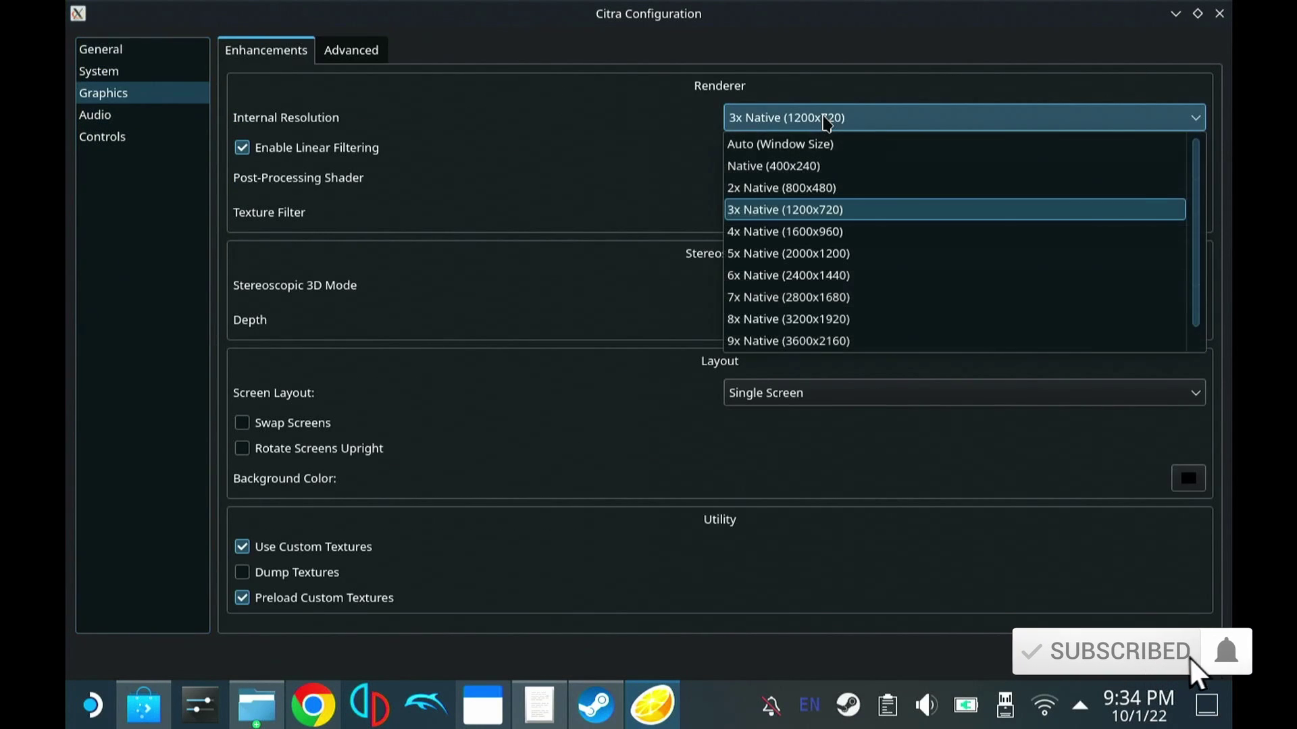
{"action": "left_click", "coordinate": [814, 212]}
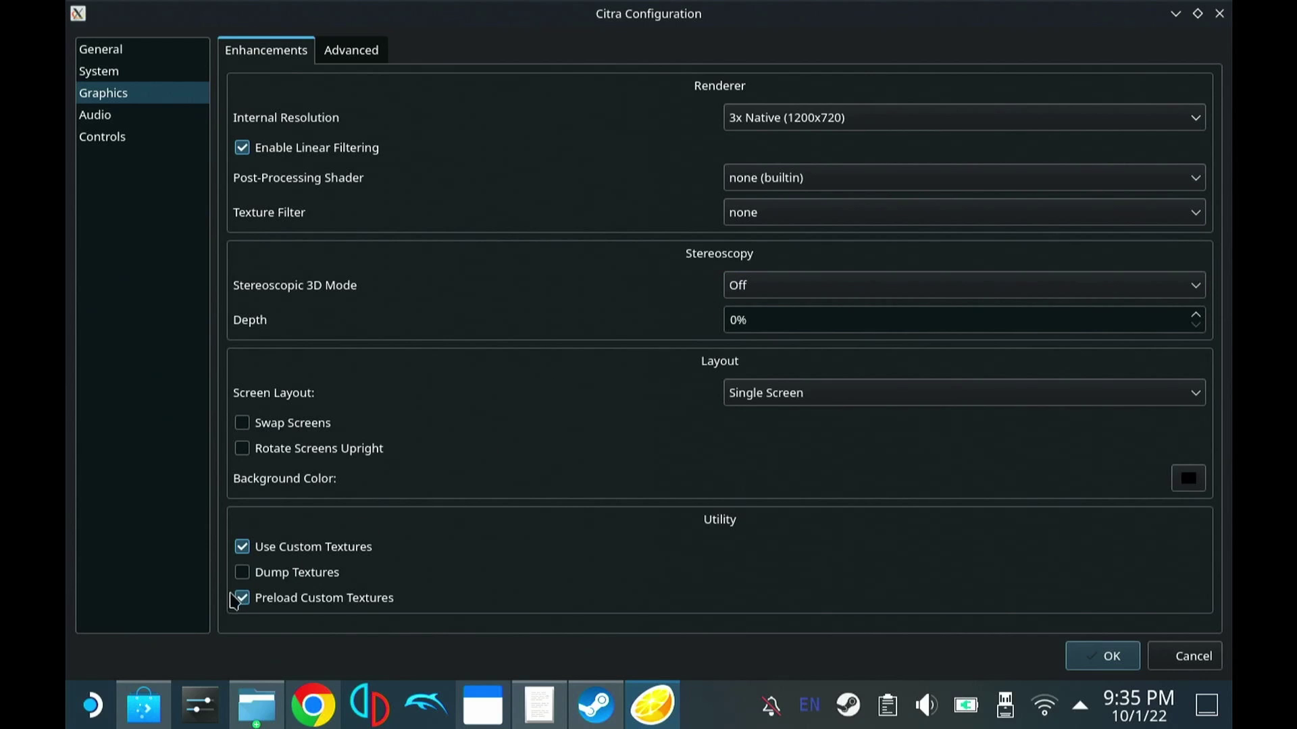
- Make sure Use Custom Textures and Preload Custom Textures are enabled in the graphics enhancements
{"action": "left_click", "coordinate": [243, 548]}
{"action": "left_click", "coordinate": [246, 553]}
{"action": "left_click", "coordinate": [249, 596]}
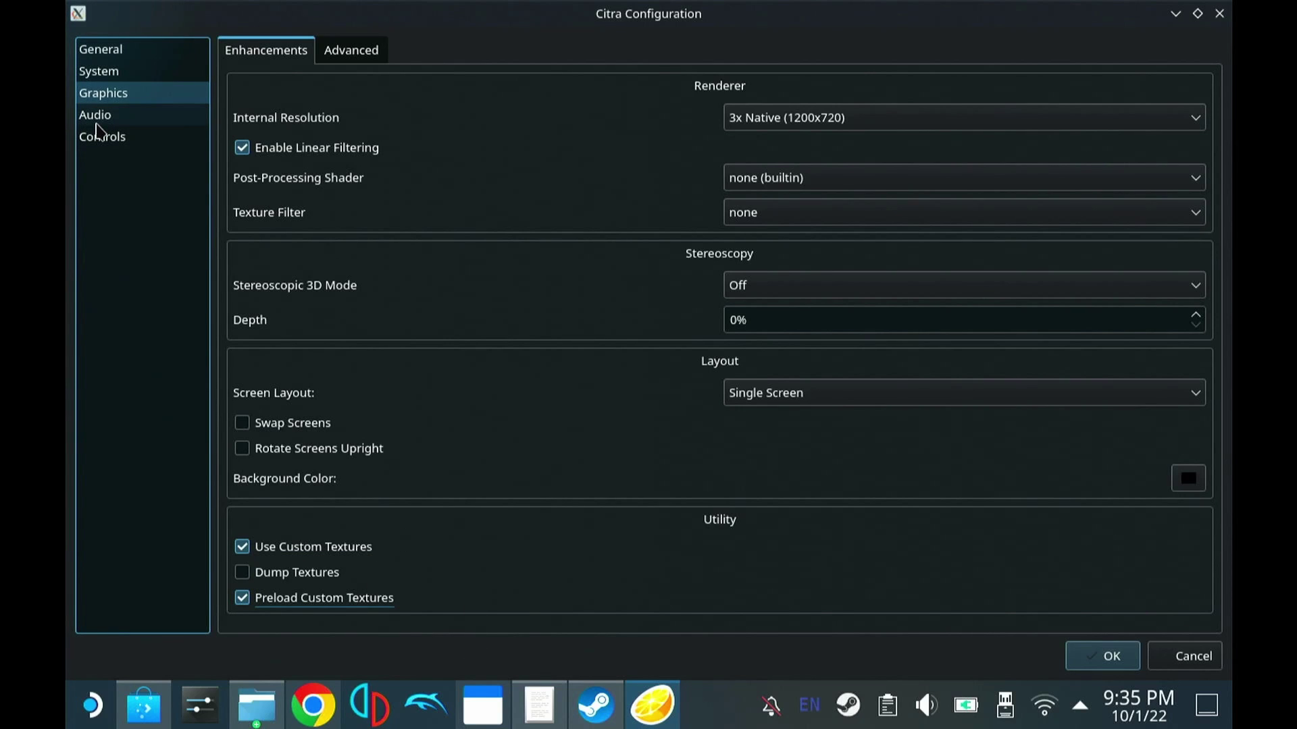
- Review the advanced graphics options, the audio settings, and the controller input profiles and hotkeys
{"action": "left_click", "coordinate": [366, 53]}
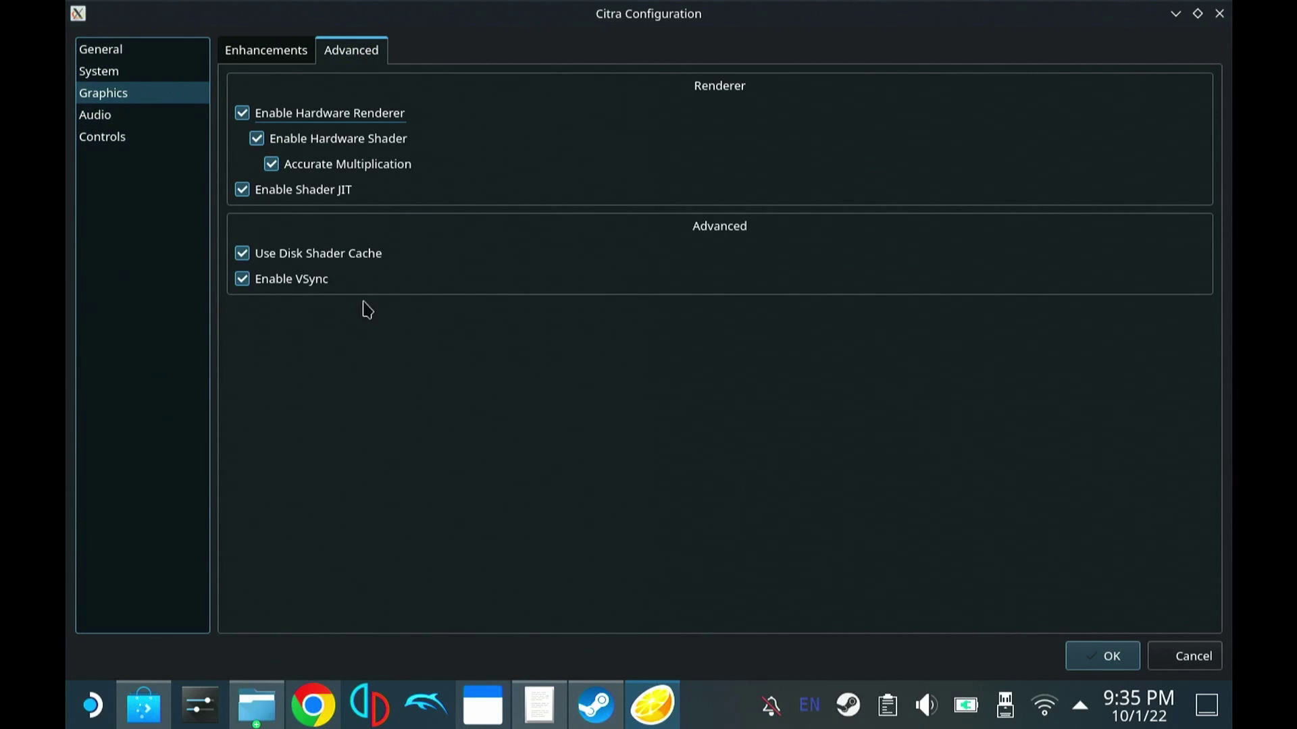
{"action": "left_click", "coordinate": [83, 115]}
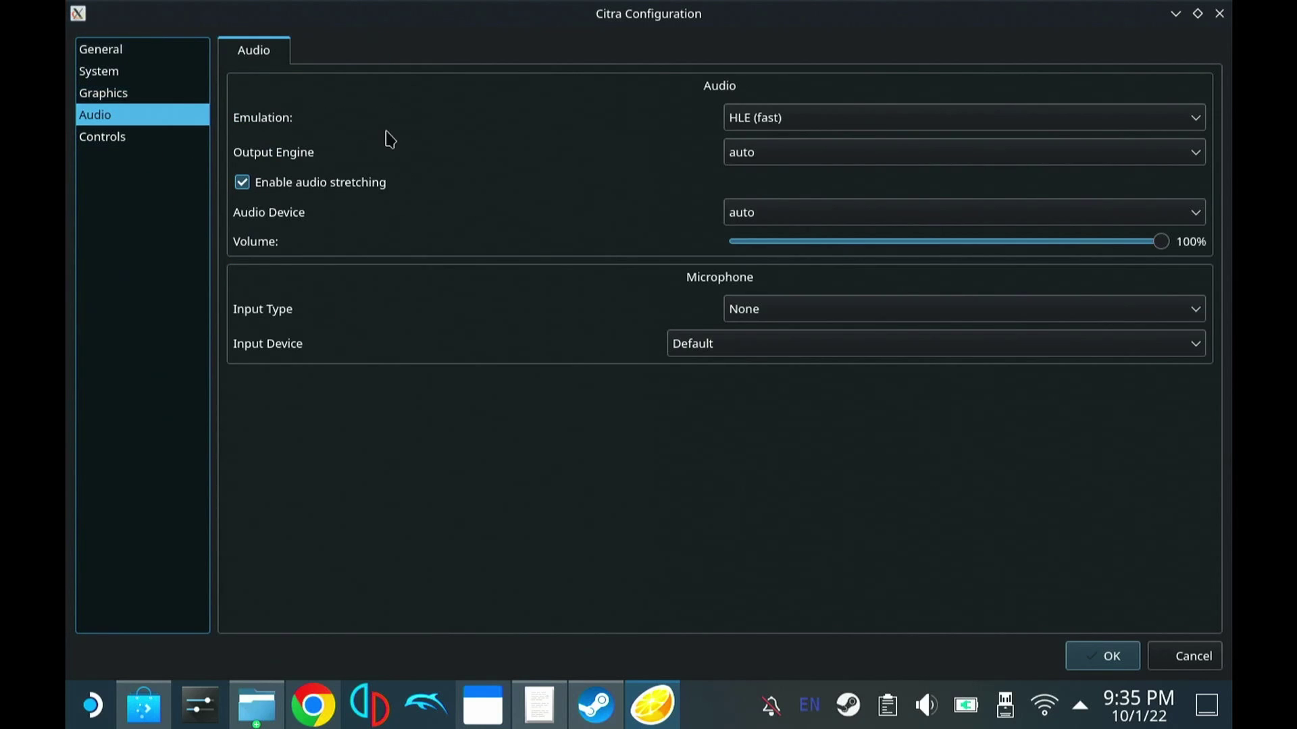
{"action": "left_click", "coordinate": [111, 136]}
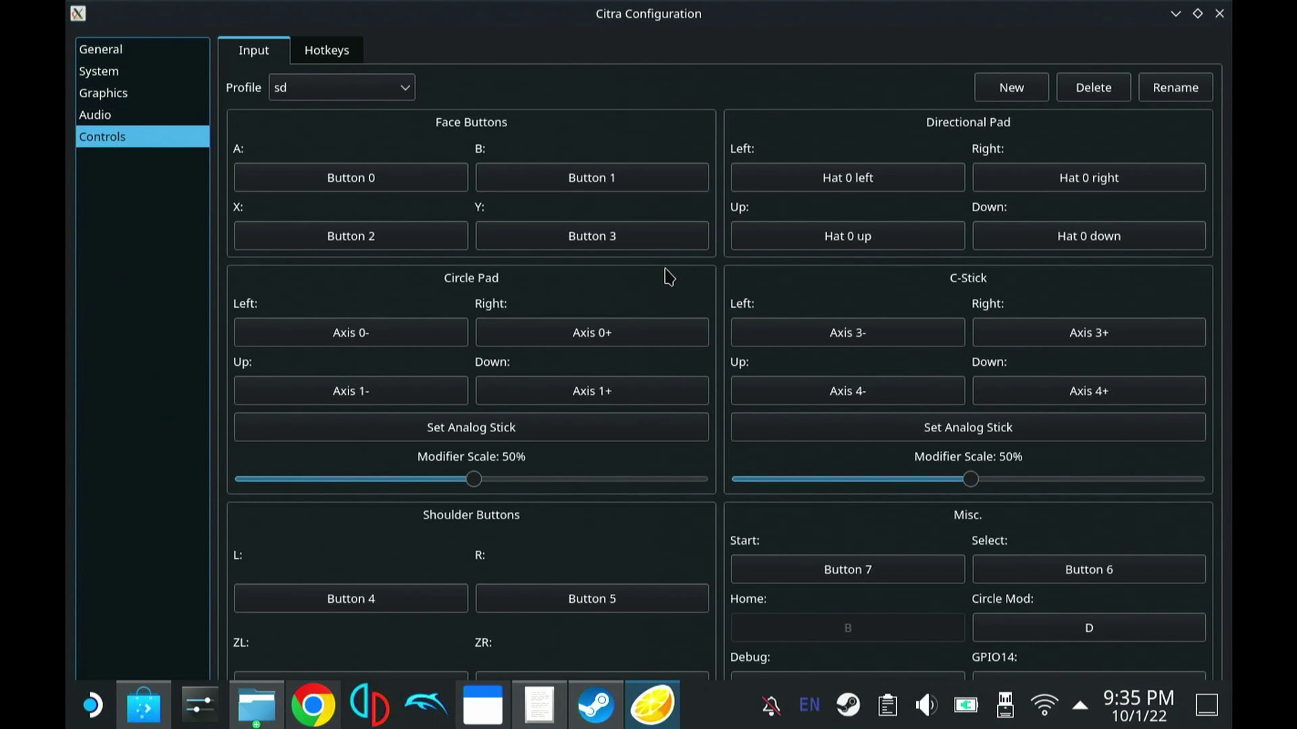
{"action": "left_click", "coordinate": [366, 88]}
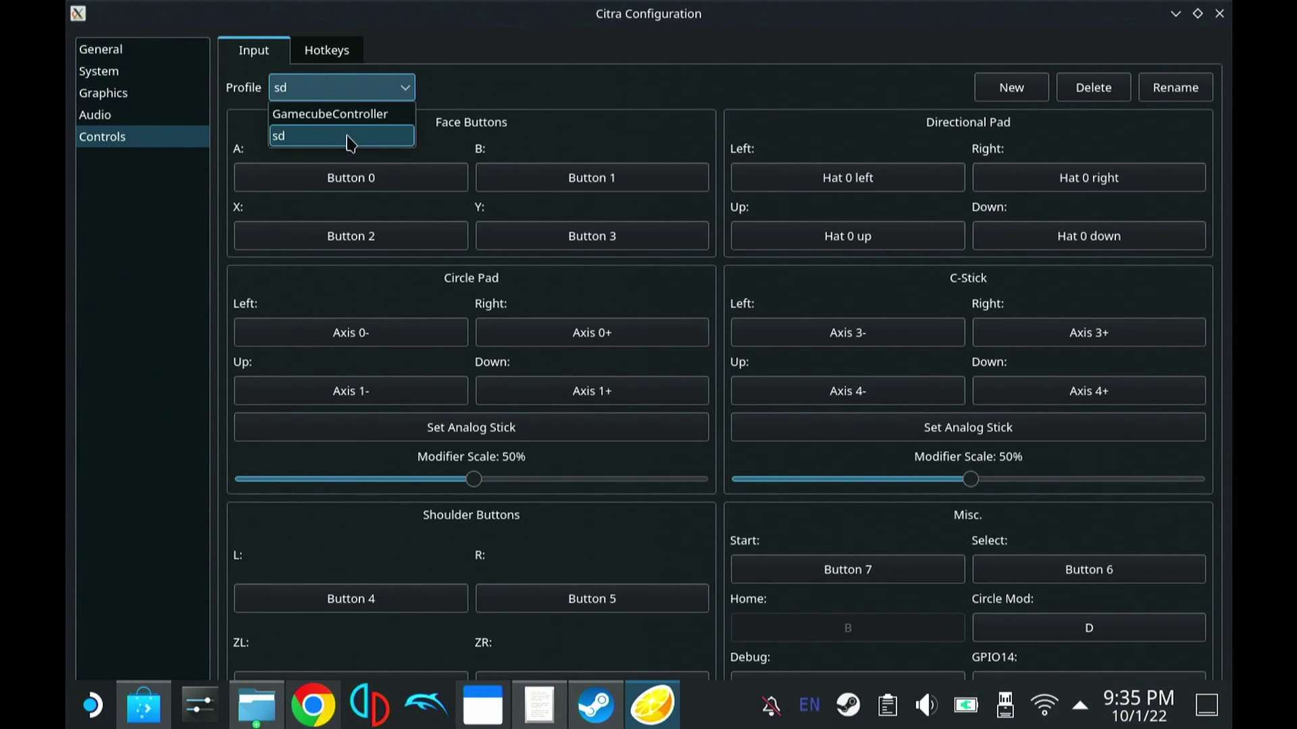
{"action": "left_click", "coordinate": [362, 90]}
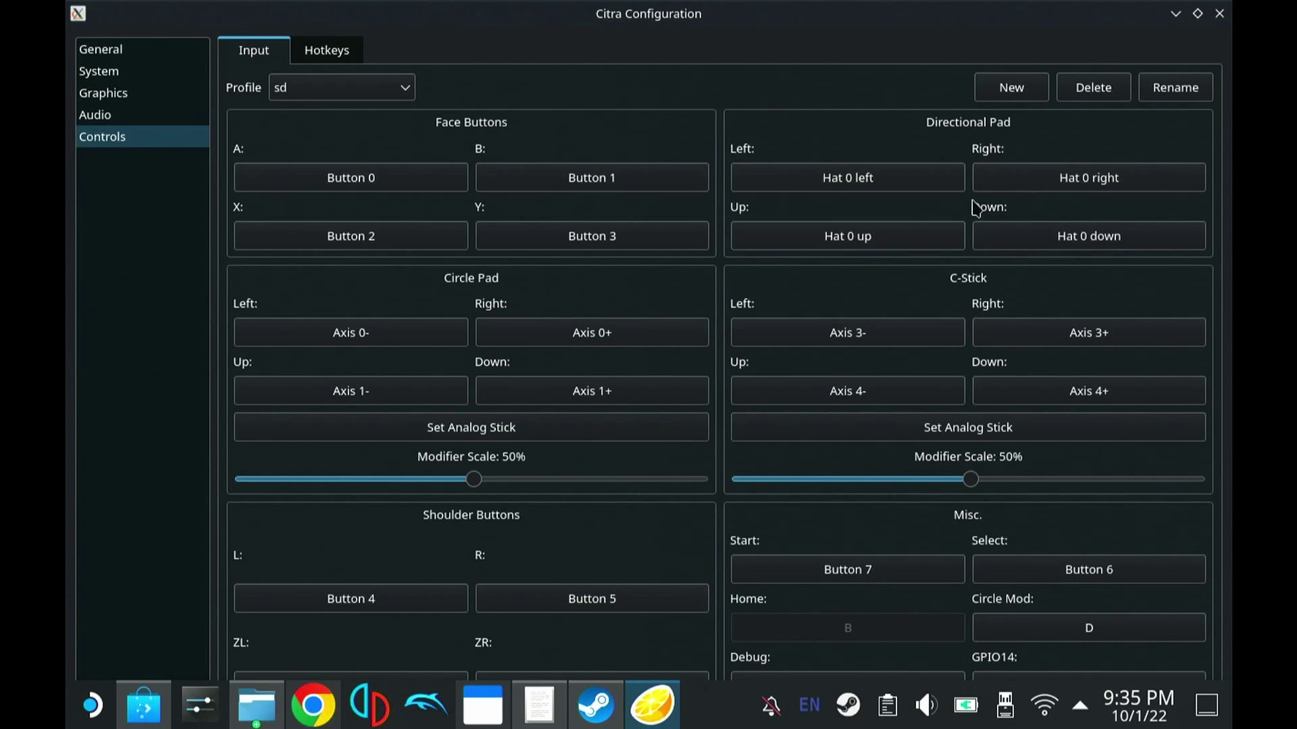
{"action": "left_click", "coordinate": [325, 57]}
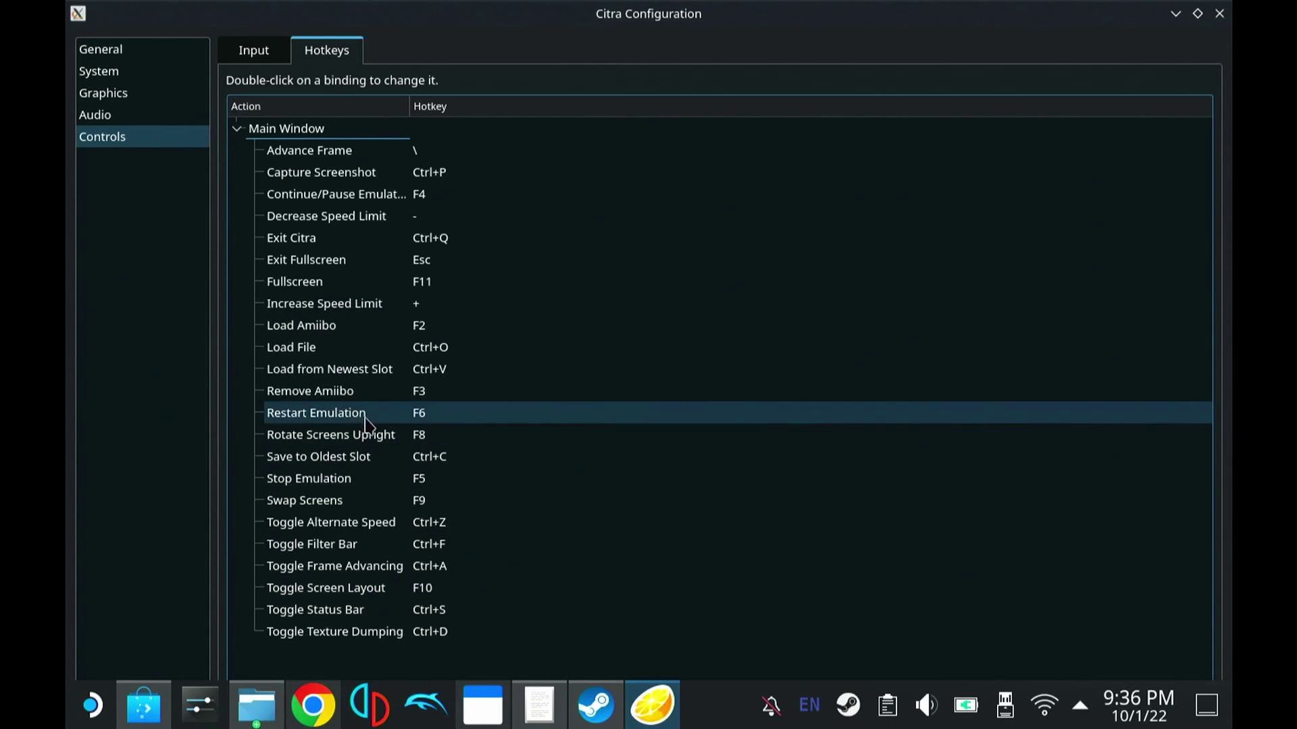
{"action": "left_click", "coordinate": [270, 61]}
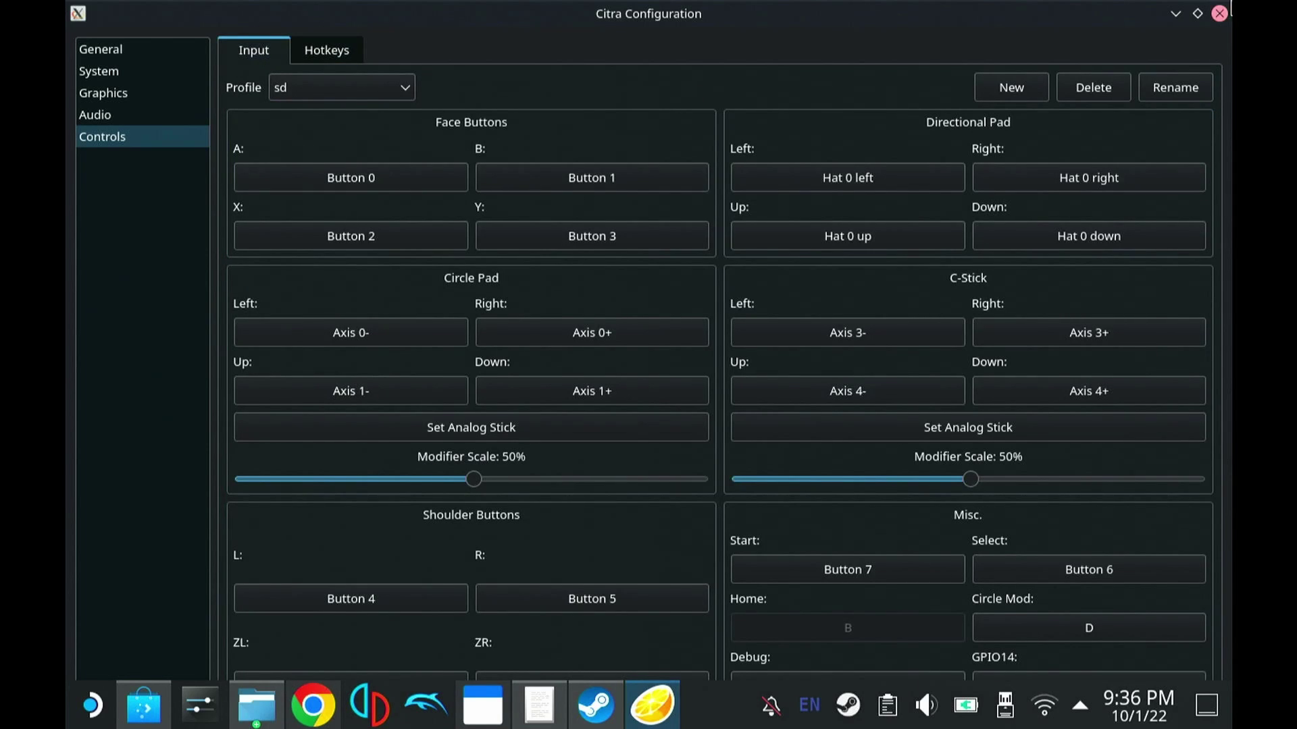
{"action": "left_click", "coordinate": [83, 56]}
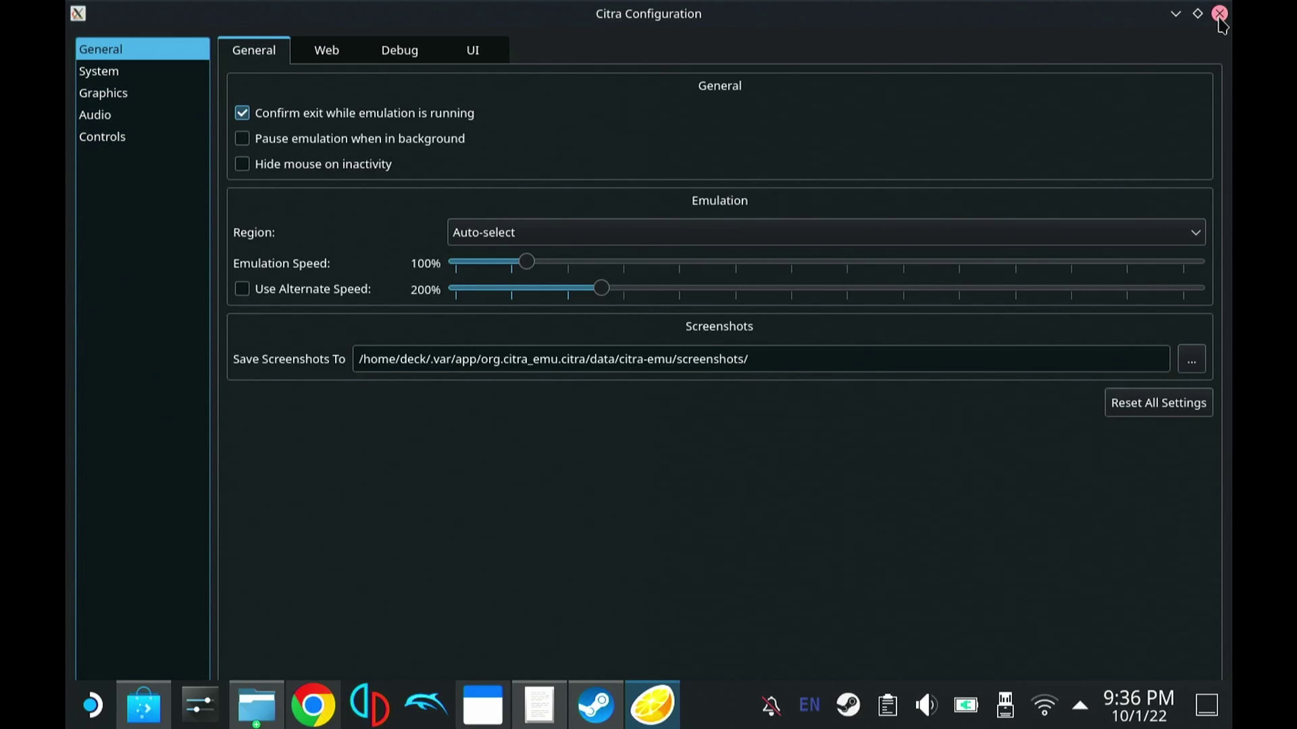
- Switch to Chrome and examine the Super Mario 3D Land 4K texture pack page and its author's site name
{"action": "left_click", "coordinate": [318, 717]}
{"action": "left_click", "coordinate": [179, 17]}
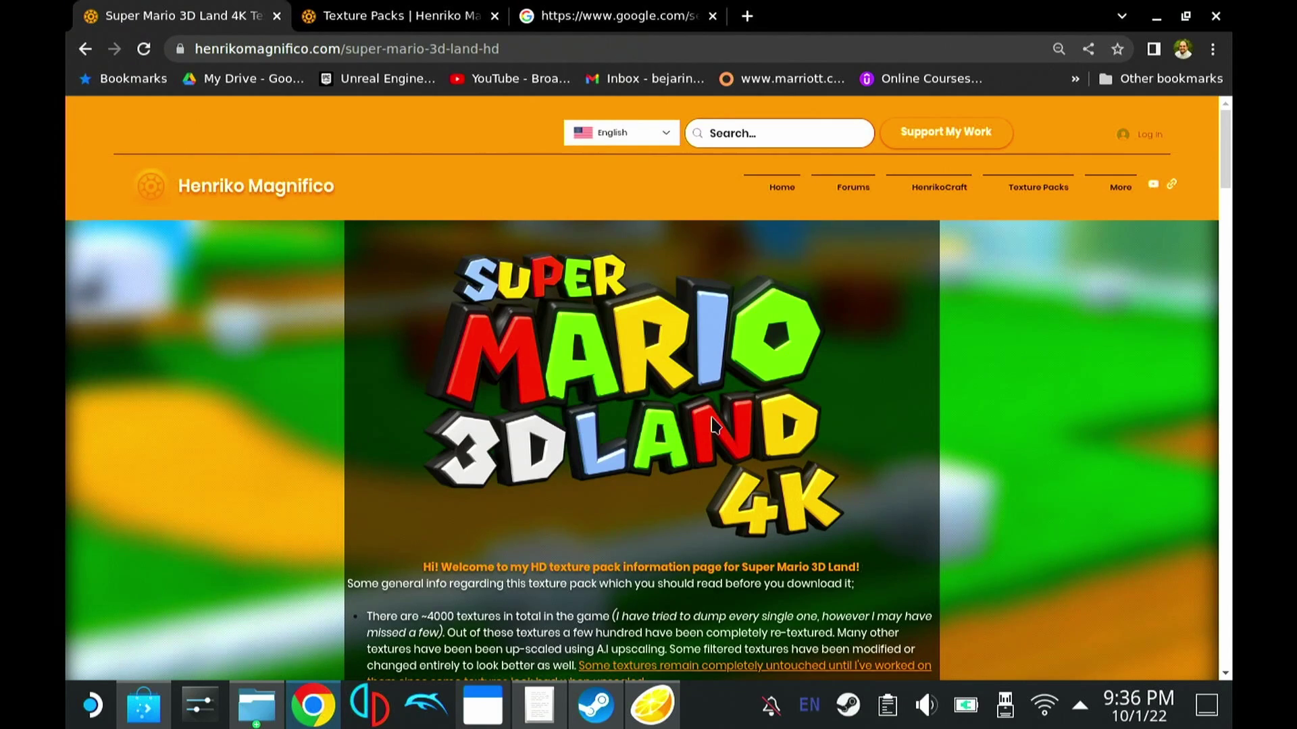
{"action": "scroll", "coordinate": [712, 425], "scroll_direction": "down", "scroll_amount": 3}
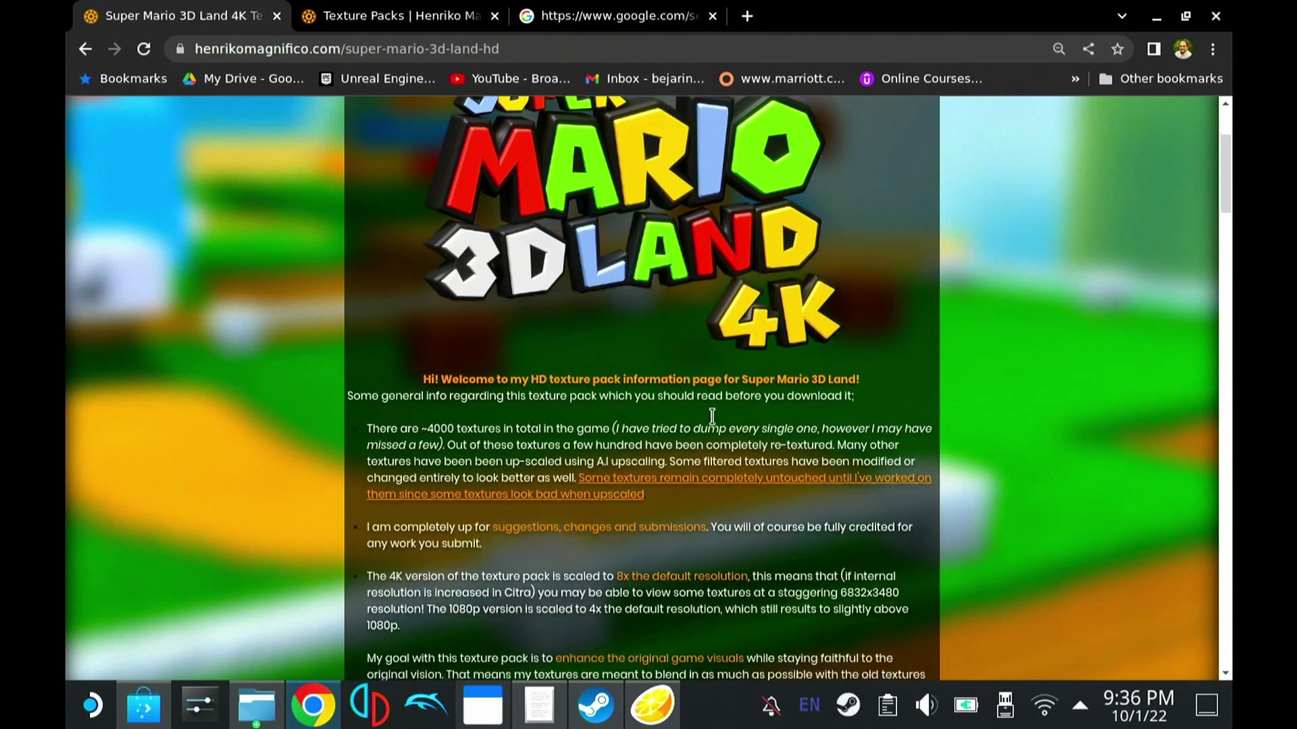
{"action": "scroll", "coordinate": [715, 424], "scroll_direction": "down", "scroll_amount": 1}
{"action": "scroll", "coordinate": [713, 420], "scroll_direction": "up", "scroll_amount": 5}
{"action": "scroll", "coordinate": [712, 417], "scroll_direction": "down", "scroll_amount": 3}
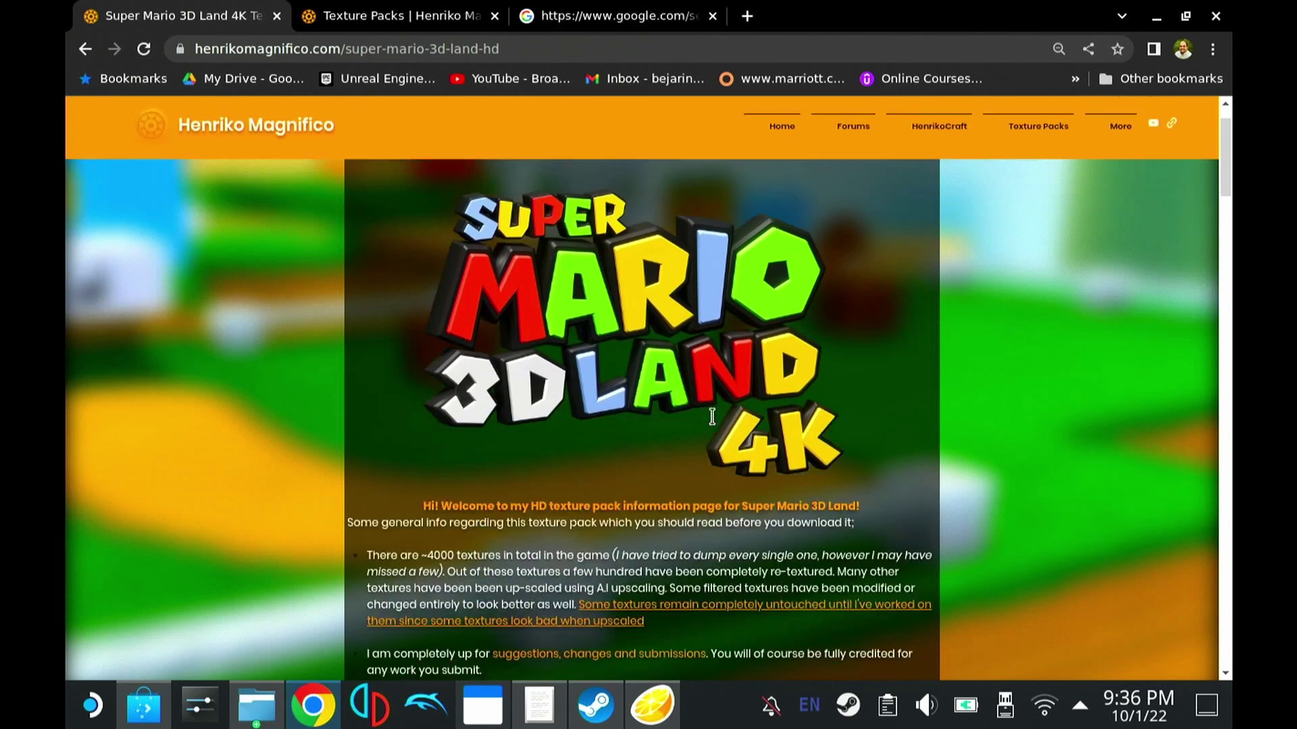
{"action": "scroll", "coordinate": [712, 417], "scroll_direction": "up", "scroll_amount": 4}
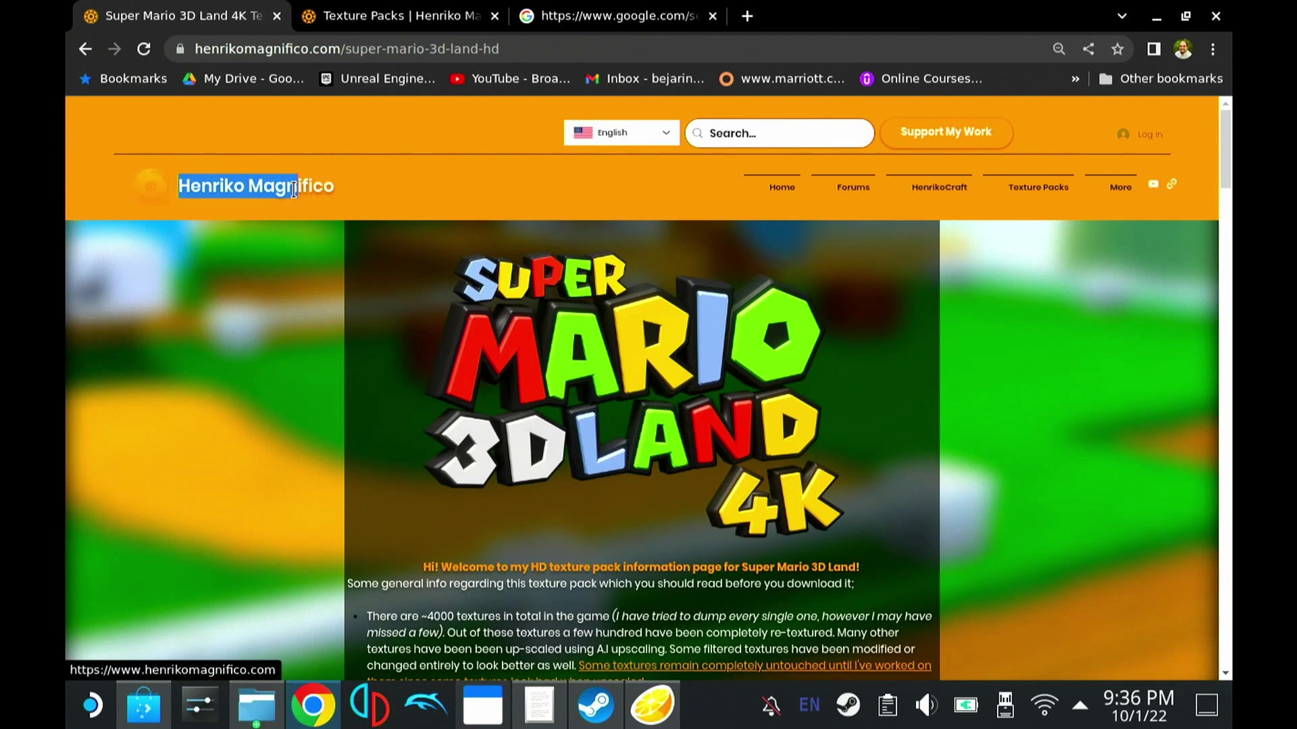
{"action": "triple_click", "coordinate": [346, 191]}
{"action": "triple_click", "coordinate": [331, 190]}
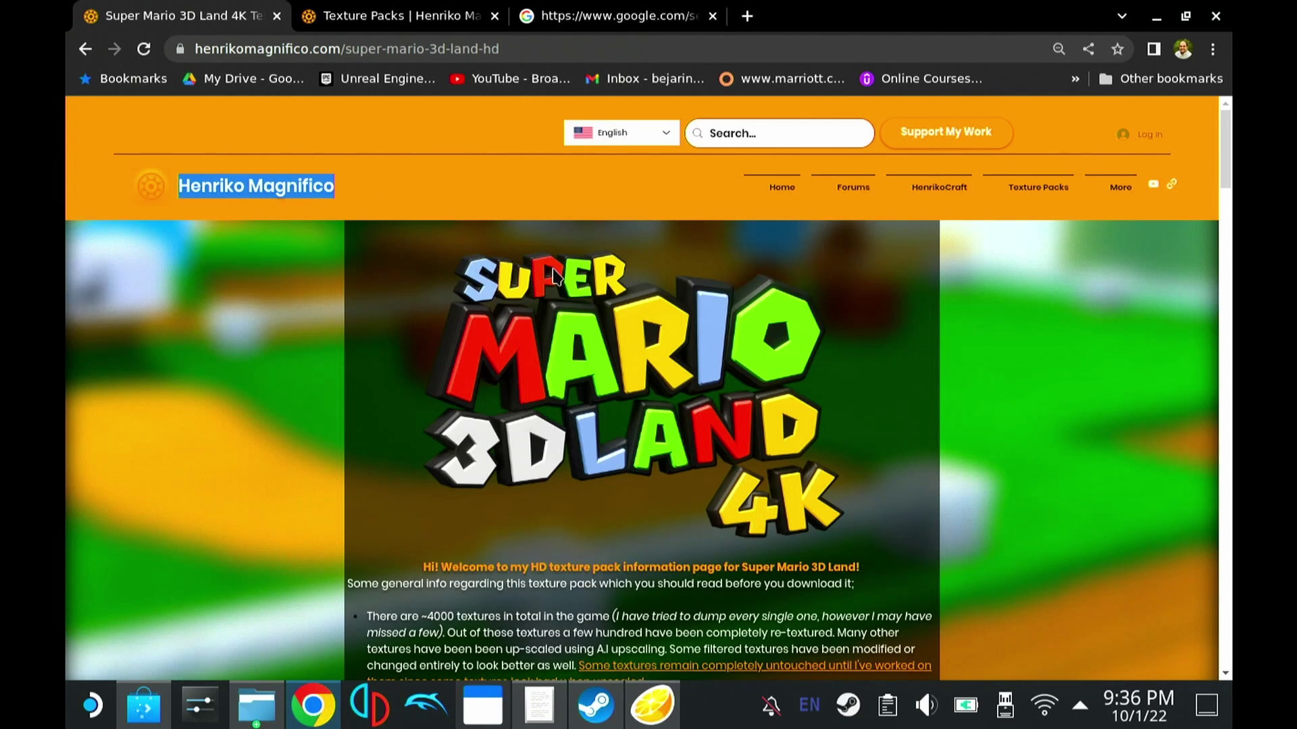
{"action": "scroll", "coordinate": [581, 325], "scroll_direction": "down", "scroll_amount": 2}
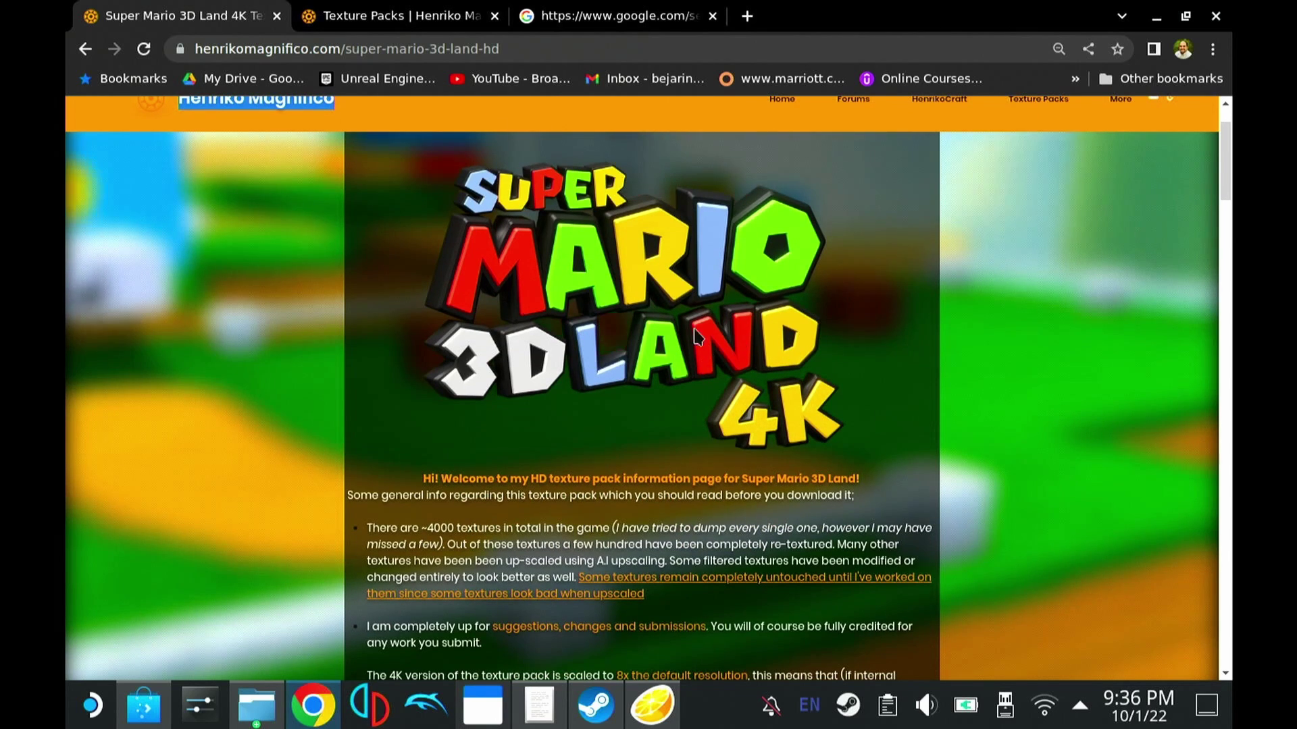
- Switch to the author's Texture Packs page and examine the listed Zelda texture packs and their download options
{"action": "left_click", "coordinate": [373, 15]}
{"action": "scroll", "coordinate": [825, 375], "scroll_direction": "down", "scroll_amount": 6}
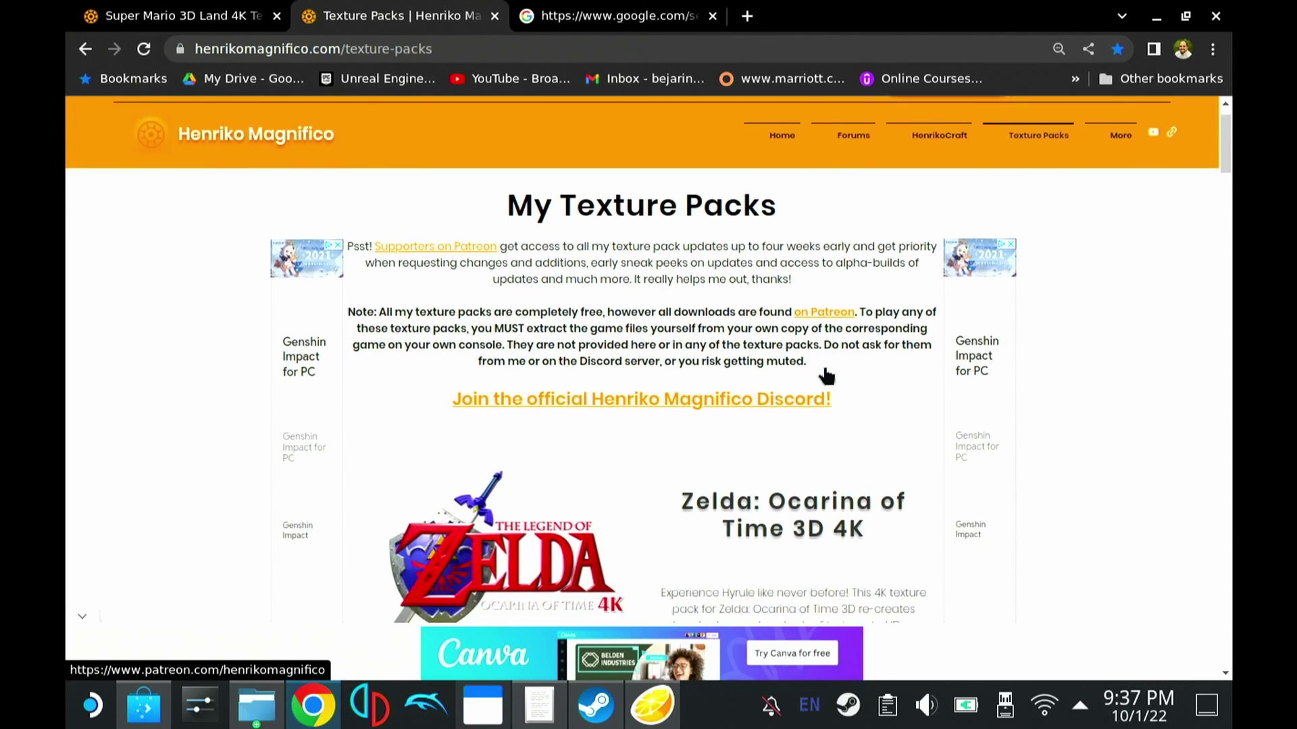
{"action": "scroll", "coordinate": [825, 374], "scroll_direction": "down", "scroll_amount": 9}
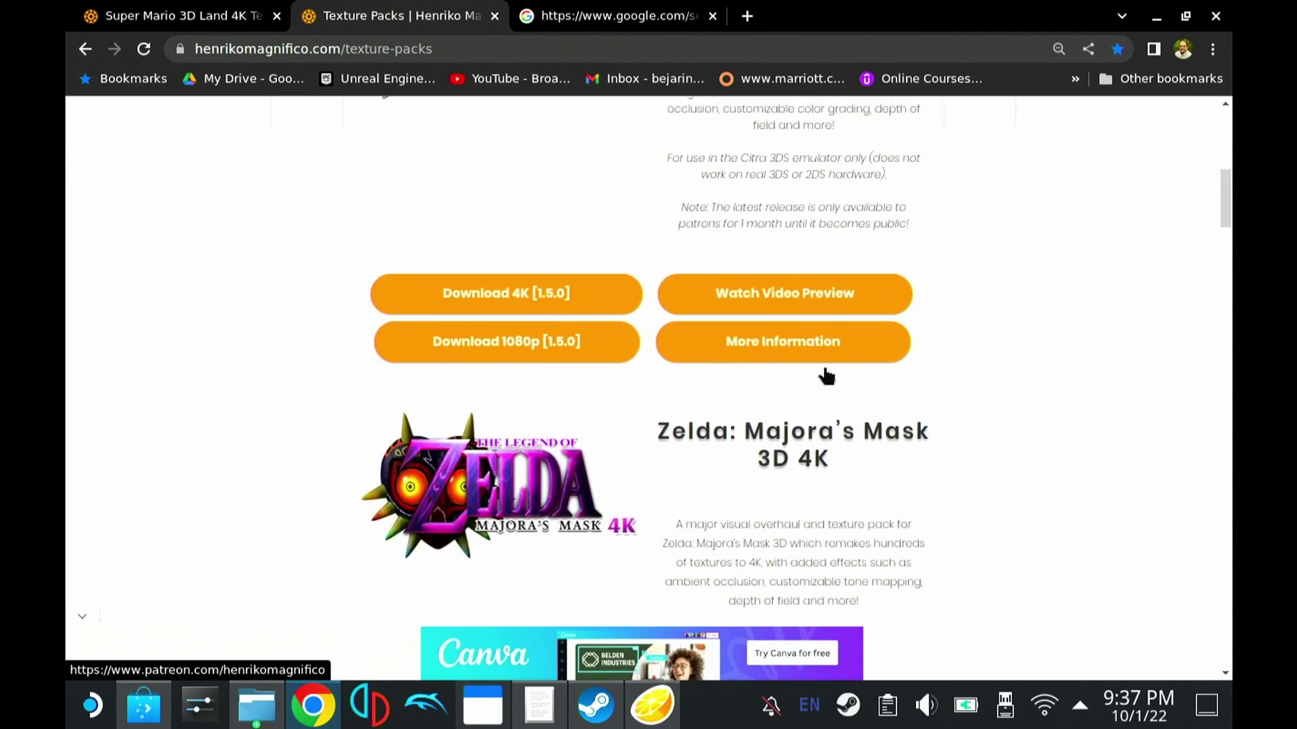
{"action": "scroll", "coordinate": [826, 375], "scroll_direction": "down", "scroll_amount": 2}
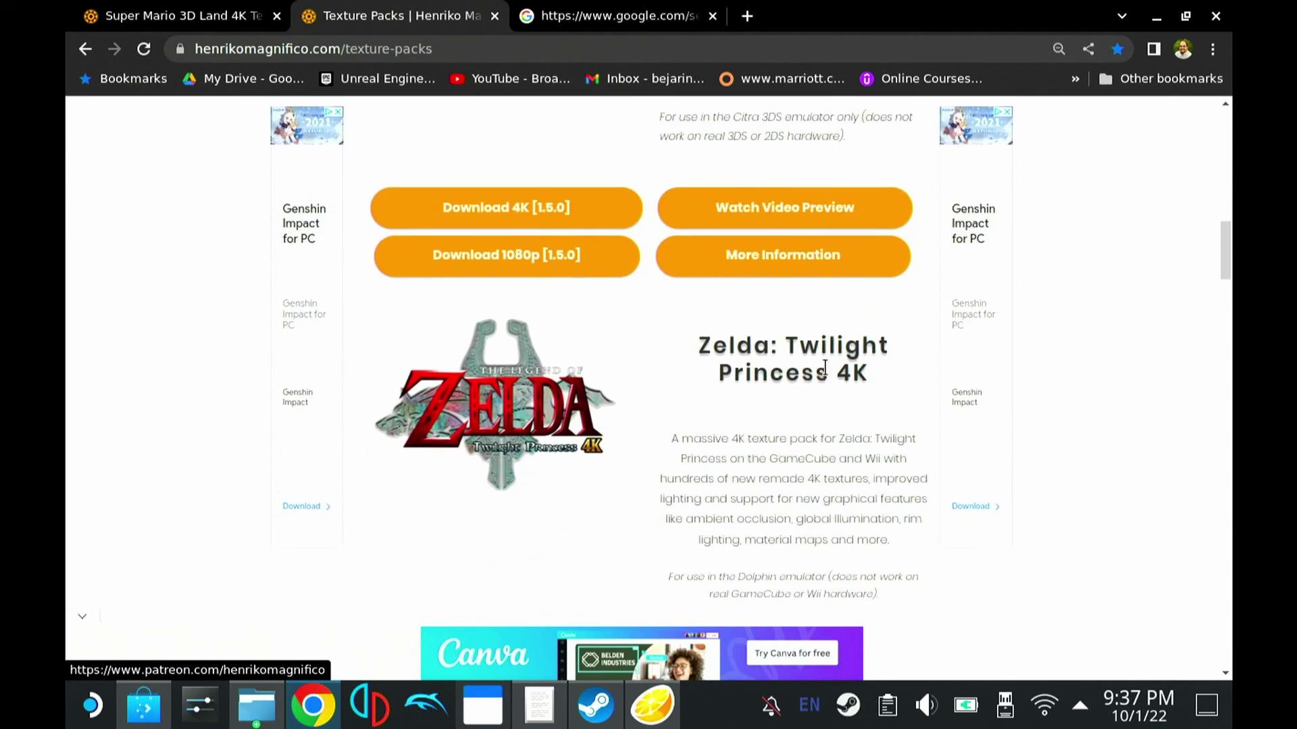
- Open the author's Patreon page and find the Super Mario 3D Land HD 1.1 update among posts tagged "hd texture pack"
{"action": "left_click", "coordinate": [825, 371]}
{"action": "scroll", "coordinate": [637, 354], "scroll_direction": "down", "scroll_amount": 10}
{"action": "scroll", "coordinate": [637, 353], "scroll_direction": "down", "scroll_amount": 15}
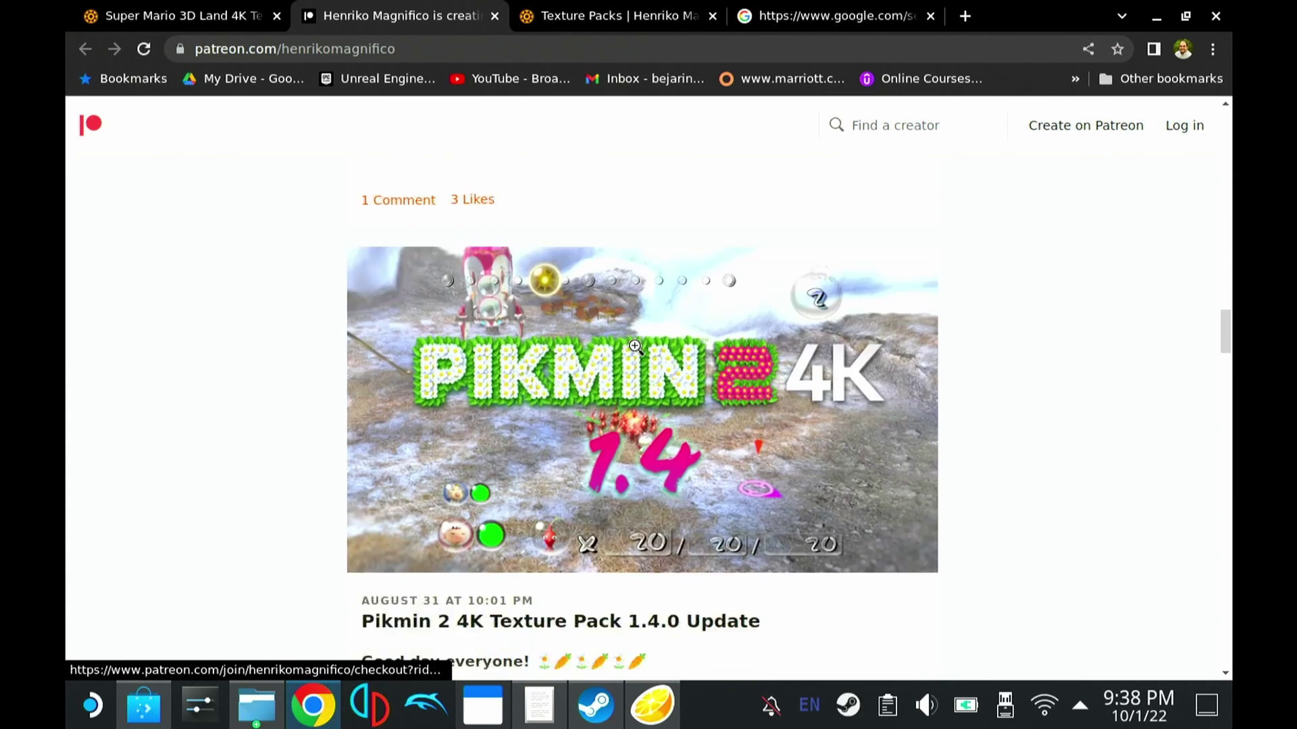
{"action": "scroll", "coordinate": [635, 347], "scroll_direction": "down", "scroll_amount": 20}
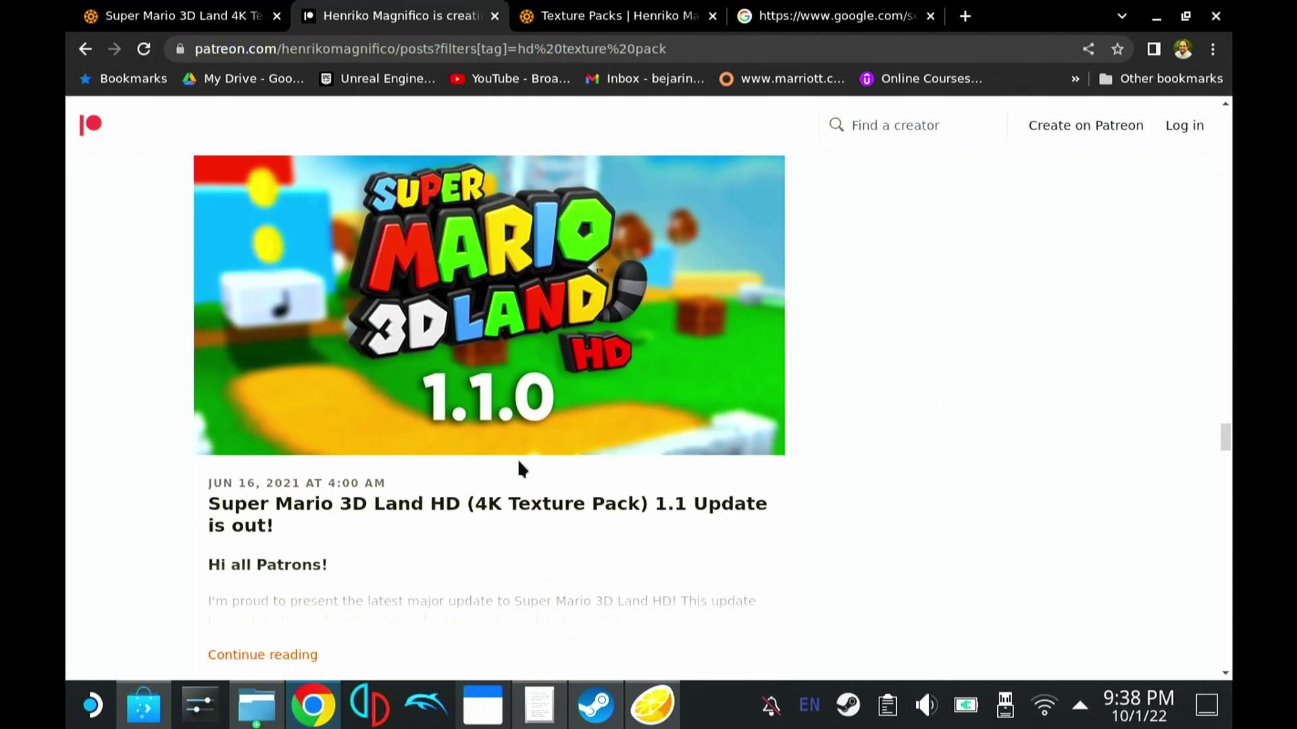
- Expand the Super Mario 3D Land HD 1.1 update post and open its download link
{"action": "scroll", "coordinate": [277, 292], "scroll_direction": "down", "scroll_amount": 5}
{"action": "left_click", "coordinate": [268, 479]}
{"action": "scroll", "coordinate": [467, 476], "scroll_direction": "down", "scroll_amount": 6}
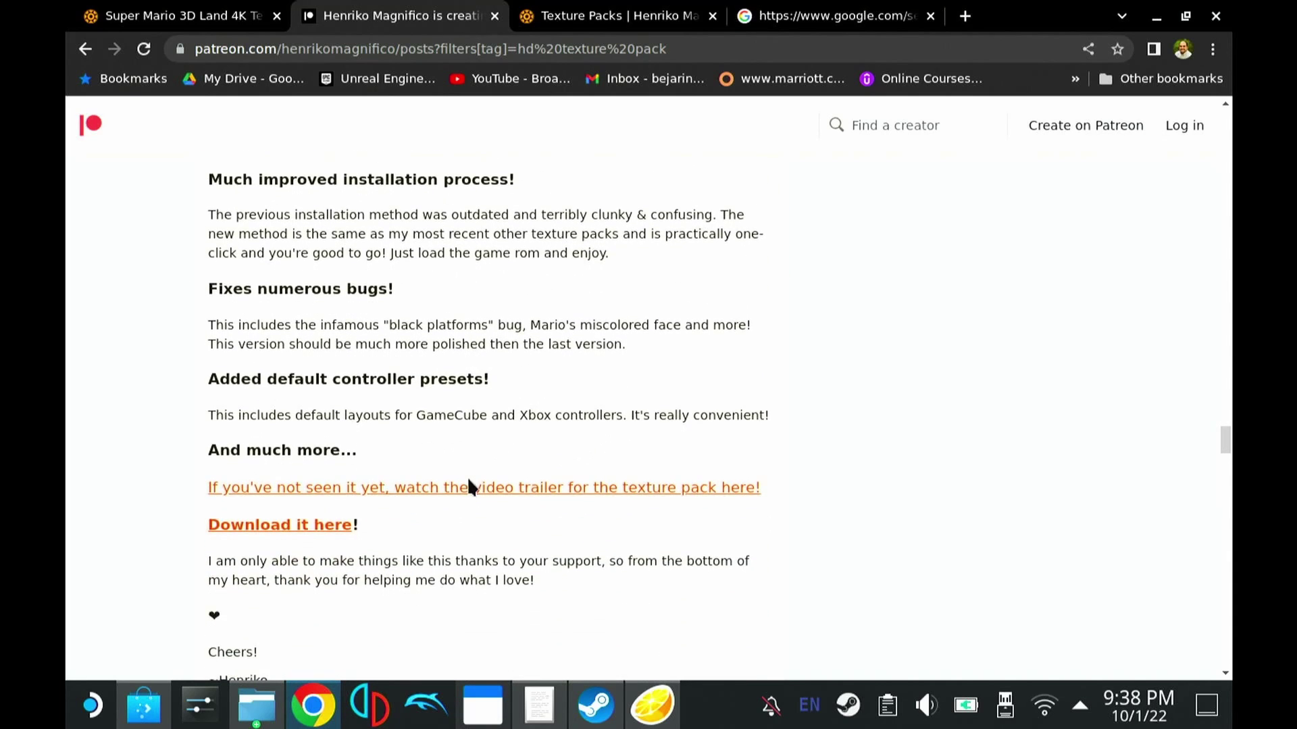
{"action": "scroll", "coordinate": [467, 476], "scroll_direction": "down", "scroll_amount": 2}
{"action": "left_click", "coordinate": [246, 442]}
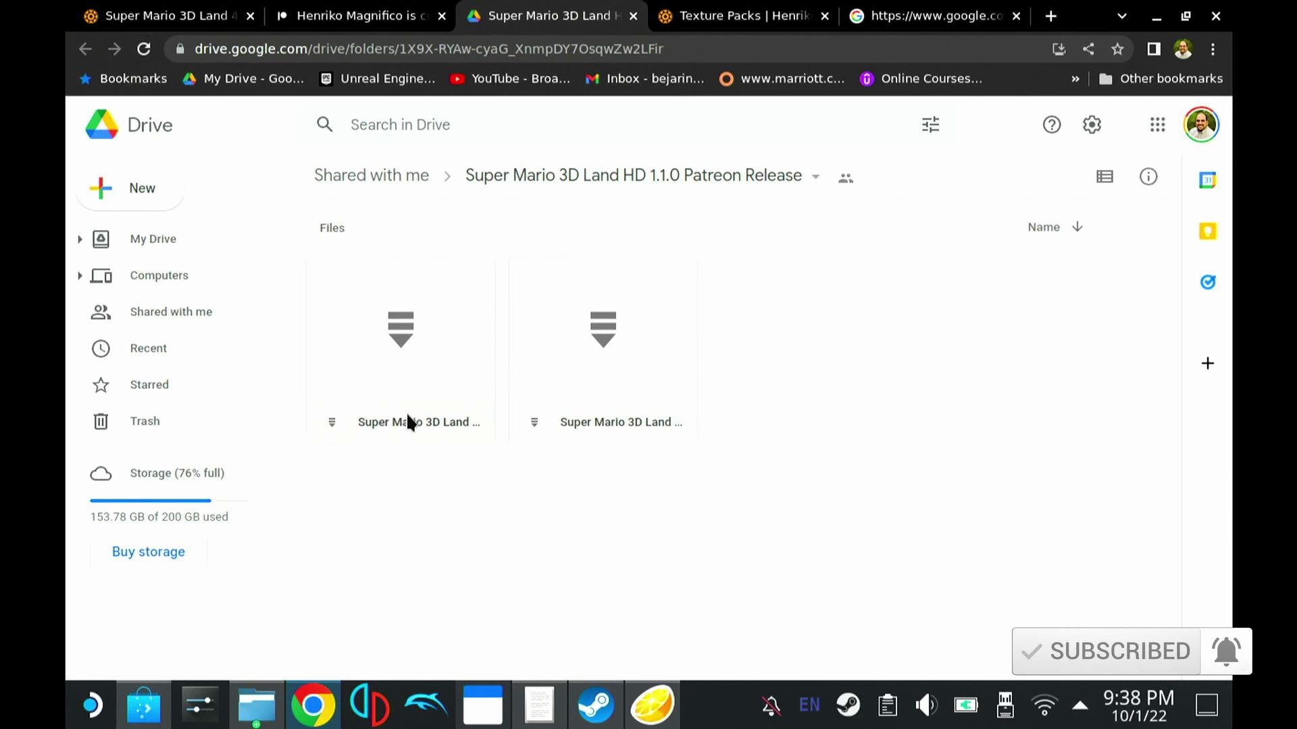
- Download Super Mario 3D Land HD 1.1.0 (1080p).zip from the shared Drive folder, accepting the virus scan warning
{"action": "double_click", "coordinate": [420, 391]}
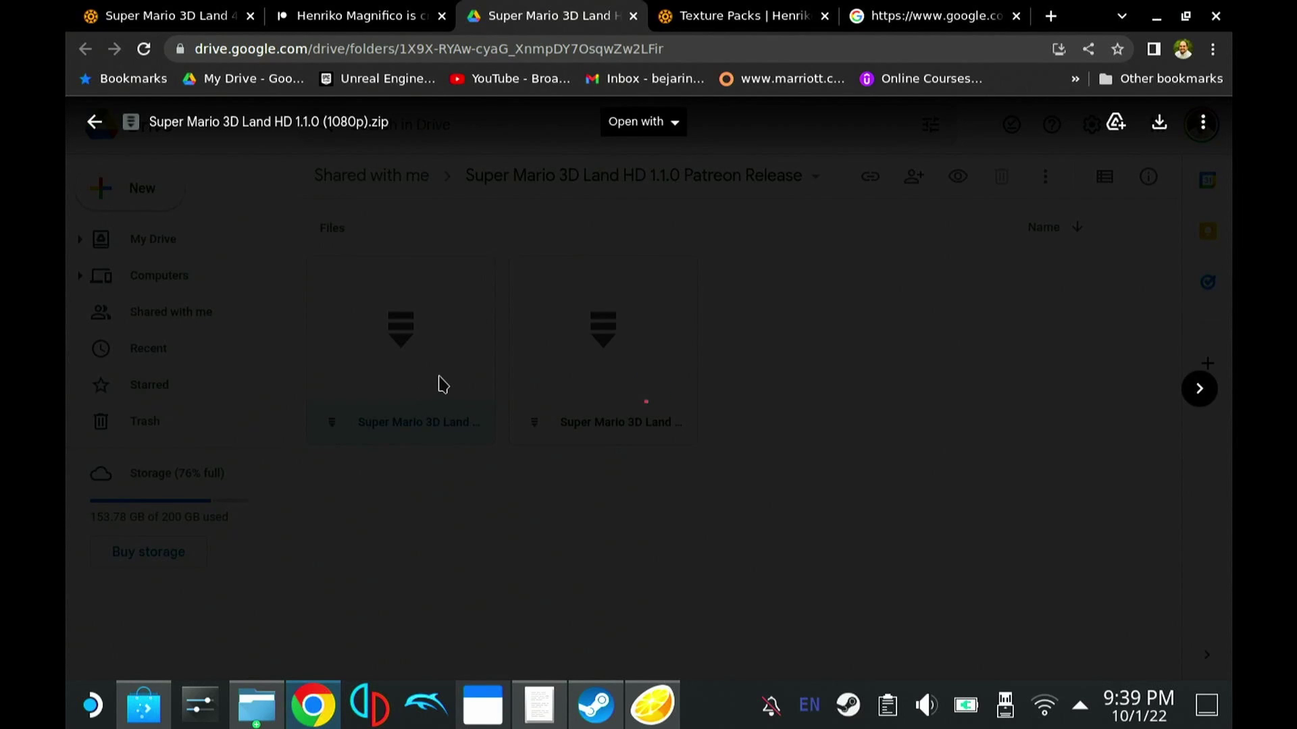
{"action": "left_click", "coordinate": [608, 346]}
{"action": "left_click", "coordinate": [820, 449]}
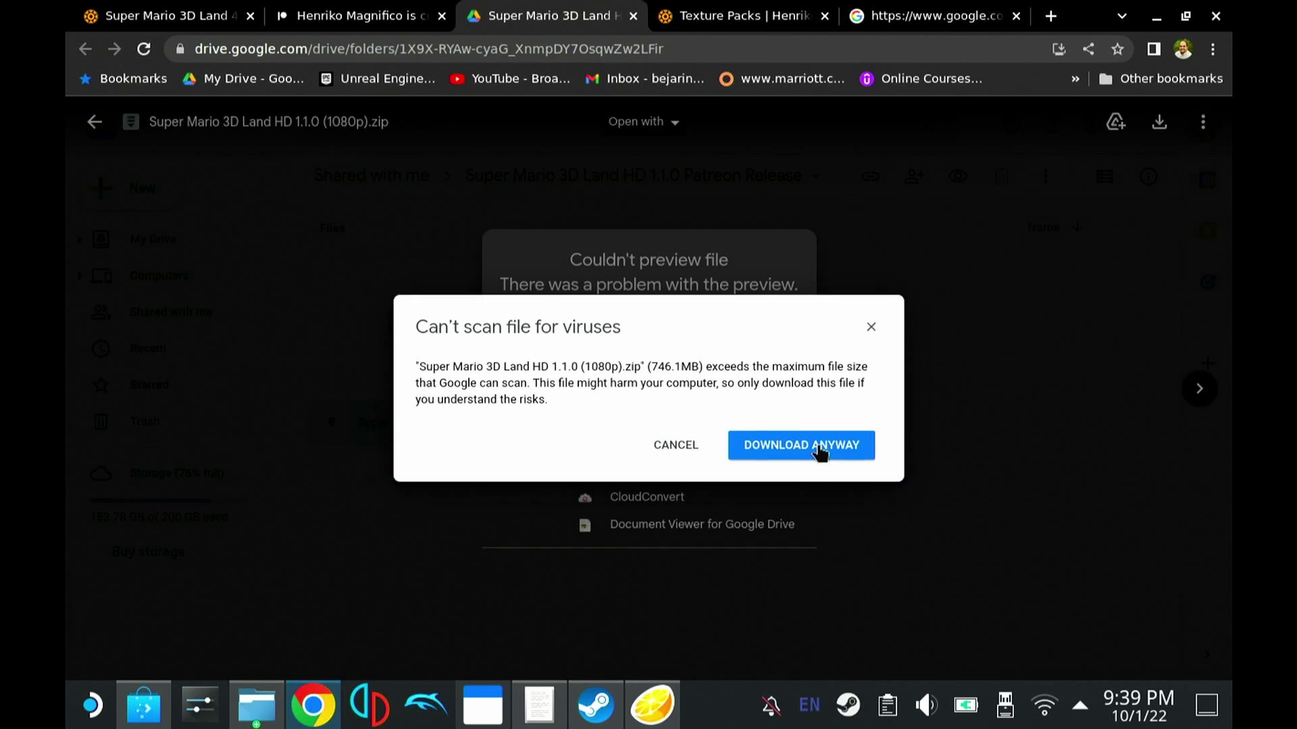
- Switch to the Dolphin file manager and move the Super Mario 3D Land HD 1.1.0 (1080p).zip archive into the Mario3DWorldTex folder
{"action": "key", "text": "alt+Tab"}
{"action": "left_click", "coordinate": [409, 447]}
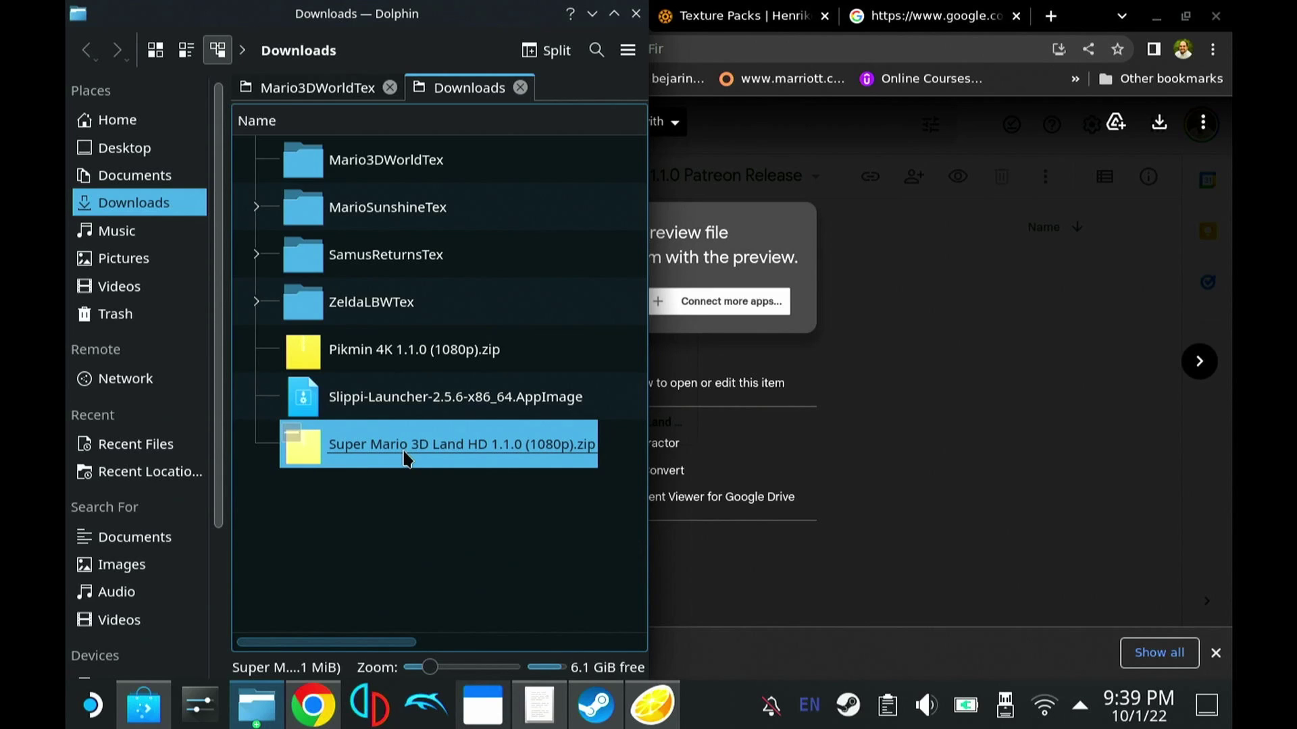
{"action": "left_click_drag", "start_coordinate": [435, 443], "coordinate": [399, 162]}
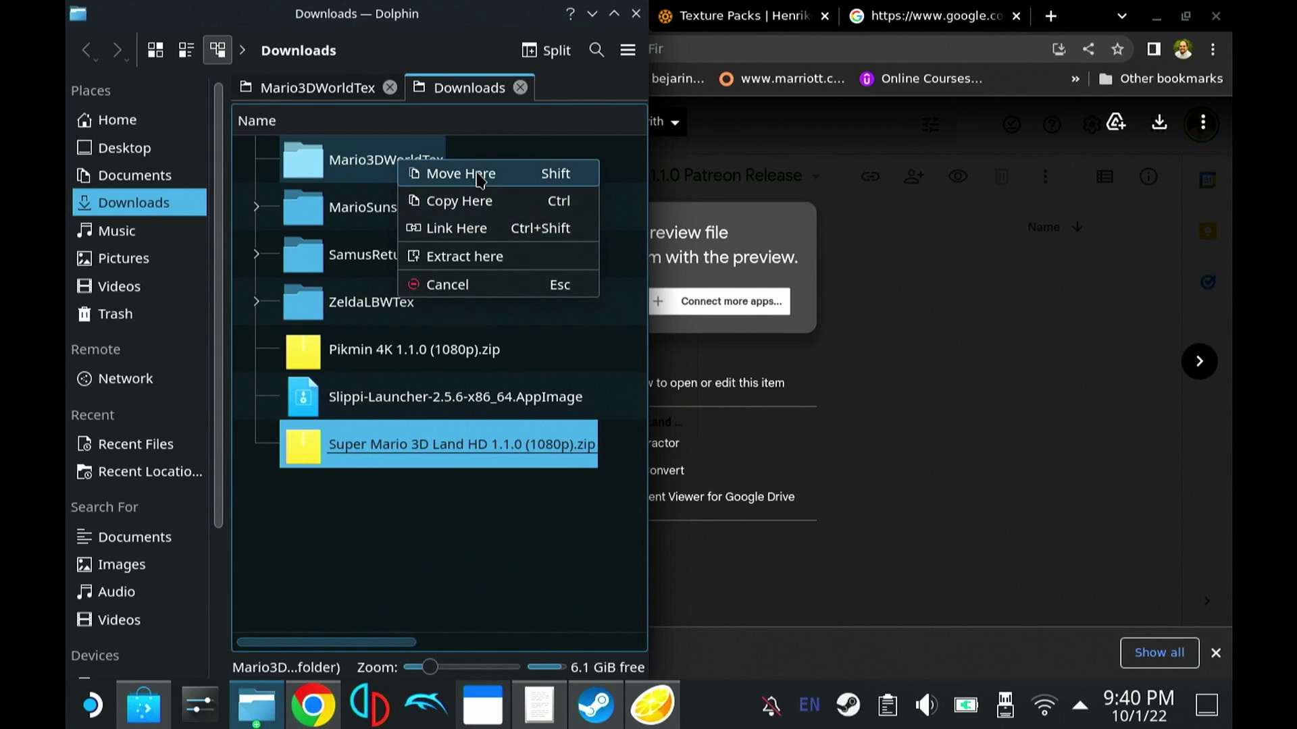
{"action": "left_click", "coordinate": [449, 173]}
- Open the Mario3DWorldTex folder and extract the Super Mario 3D Land HD 1.1.0 (1080p).zip archive there
{"action": "left_click", "coordinate": [360, 160]}
{"action": "left_click", "coordinate": [419, 171]}
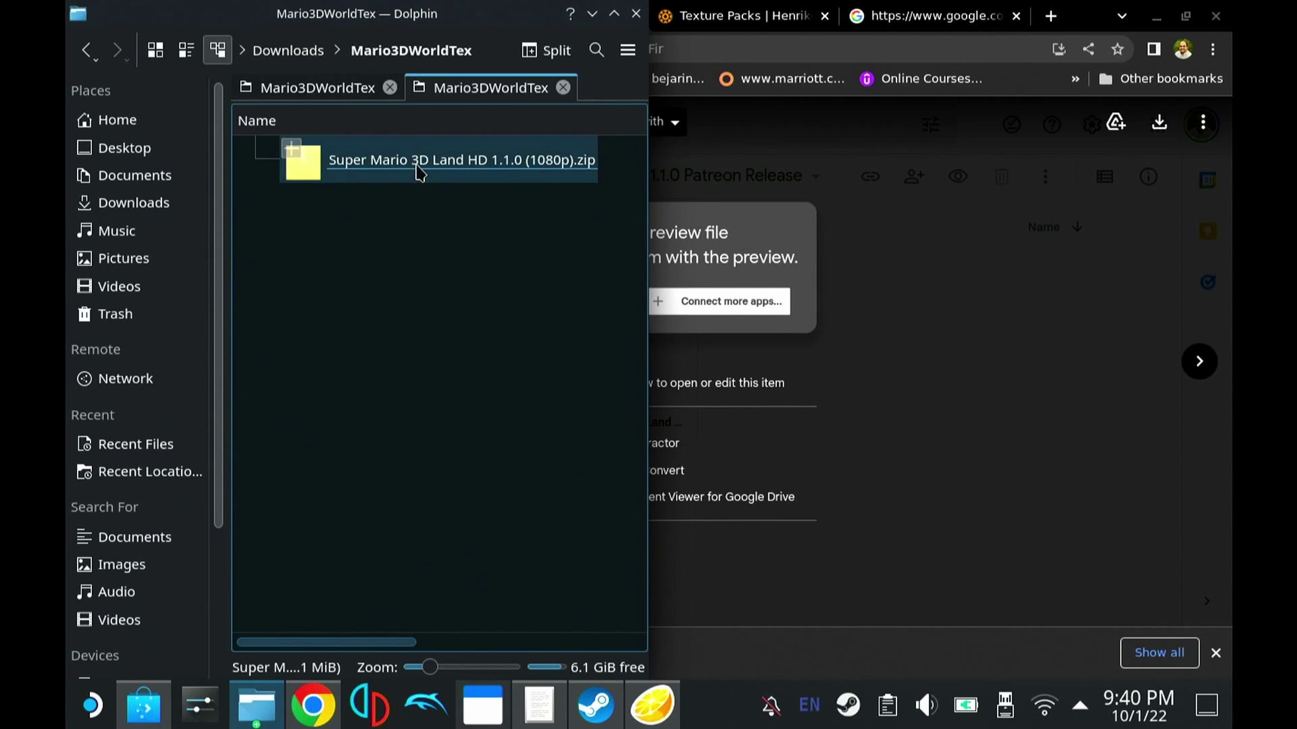
{"action": "right_click", "coordinate": [419, 170]}
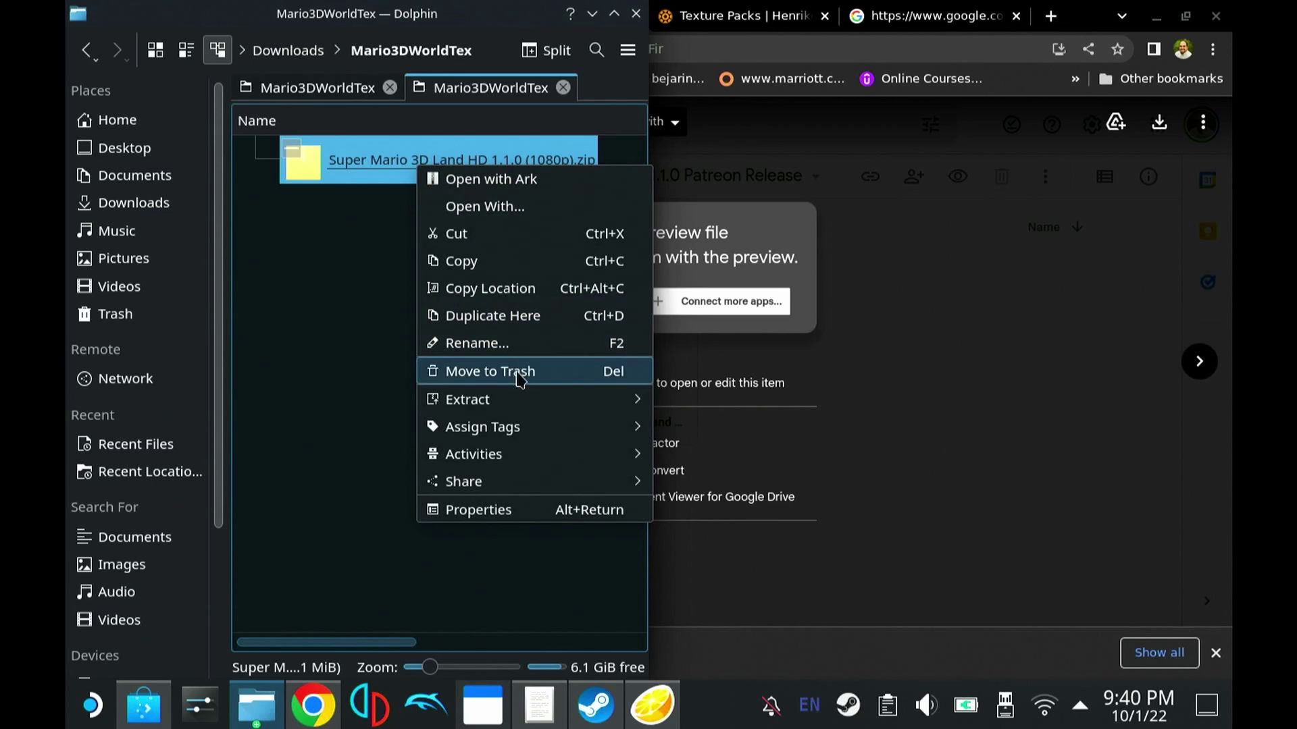
{"action": "mouse_move", "coordinate": [555, 401]}
{"action": "left_click", "coordinate": [726, 404]}
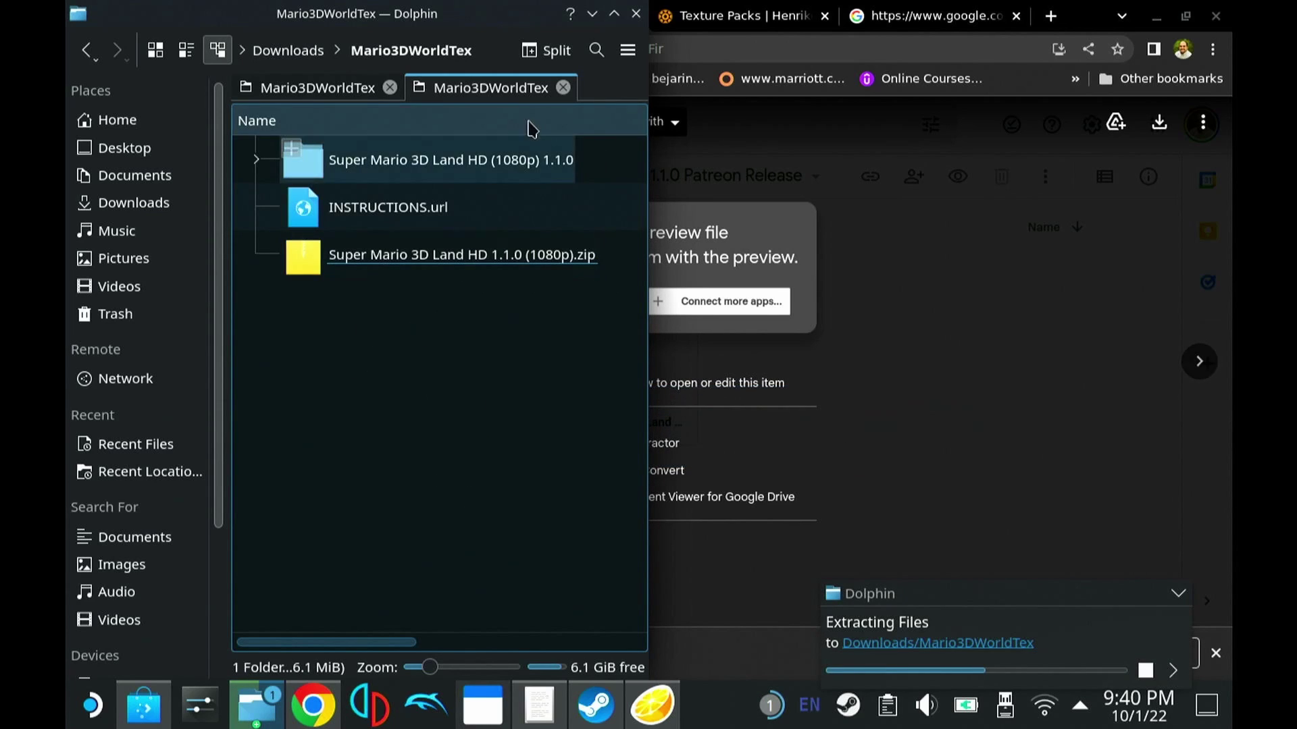
- Open the extracted Super Mario 3D Land HD (1080p) 1.1.0 folder and look through its contents
{"action": "double_click", "coordinate": [409, 160]}
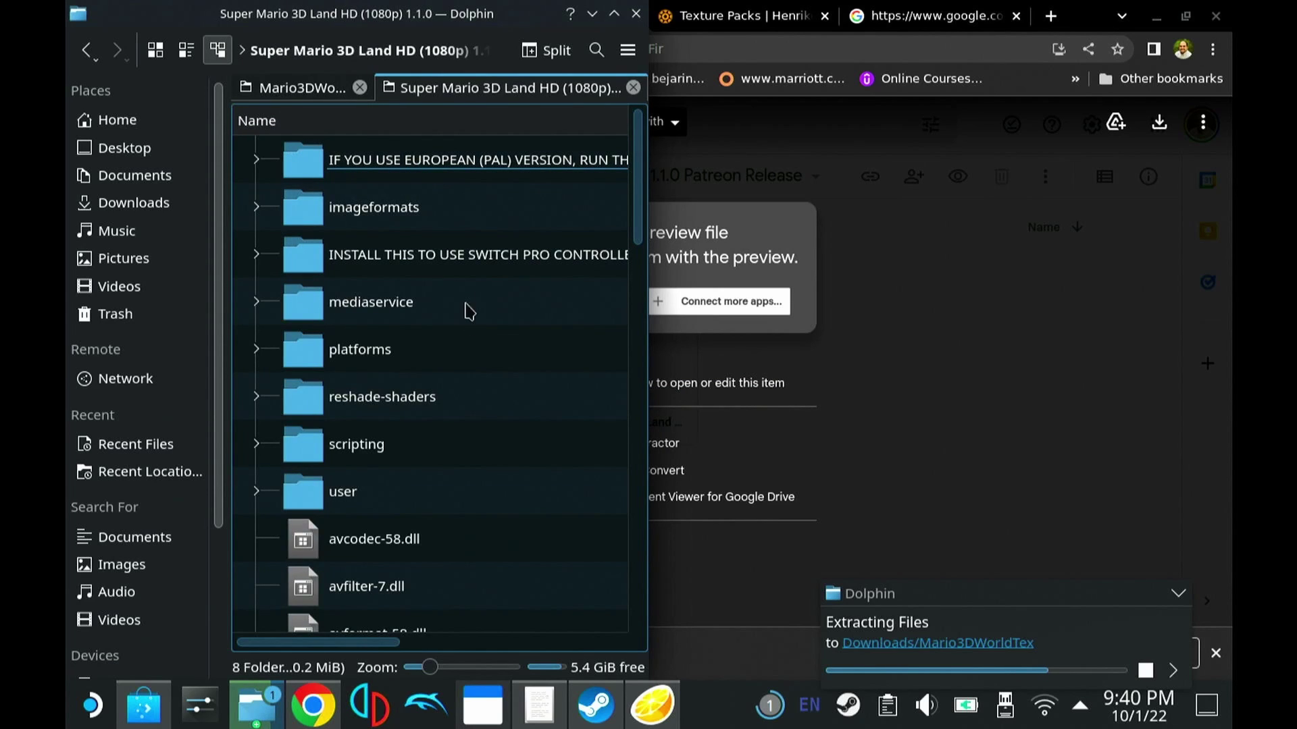
{"action": "scroll", "coordinate": [382, 399], "scroll_direction": "down", "scroll_amount": 6}
{"action": "scroll", "coordinate": [381, 398], "scroll_direction": "down", "scroll_amount": 4}
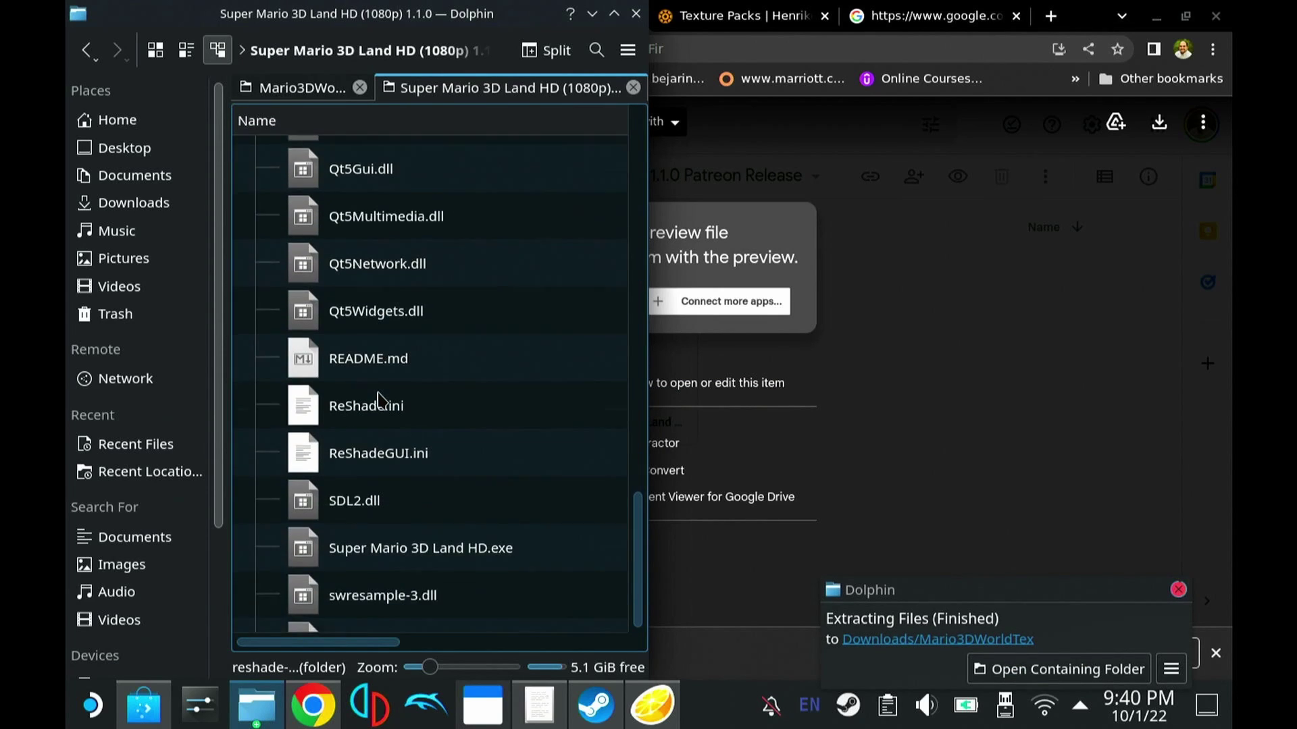
{"action": "scroll", "coordinate": [381, 400], "scroll_direction": "up", "scroll_amount": 8}
{"action": "scroll", "coordinate": [381, 400], "scroll_direction": "down", "scroll_amount": 10}
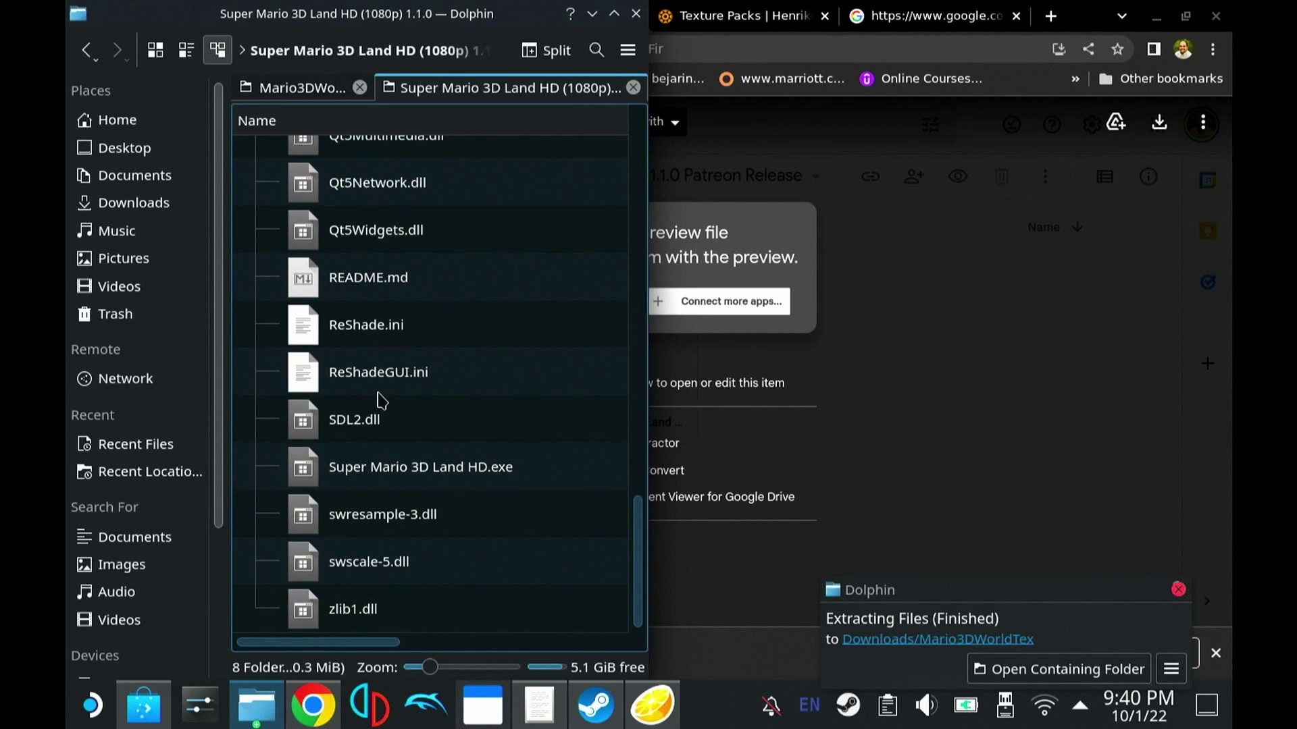
{"action": "scroll", "coordinate": [381, 400], "scroll_direction": "up", "scroll_amount": 8}
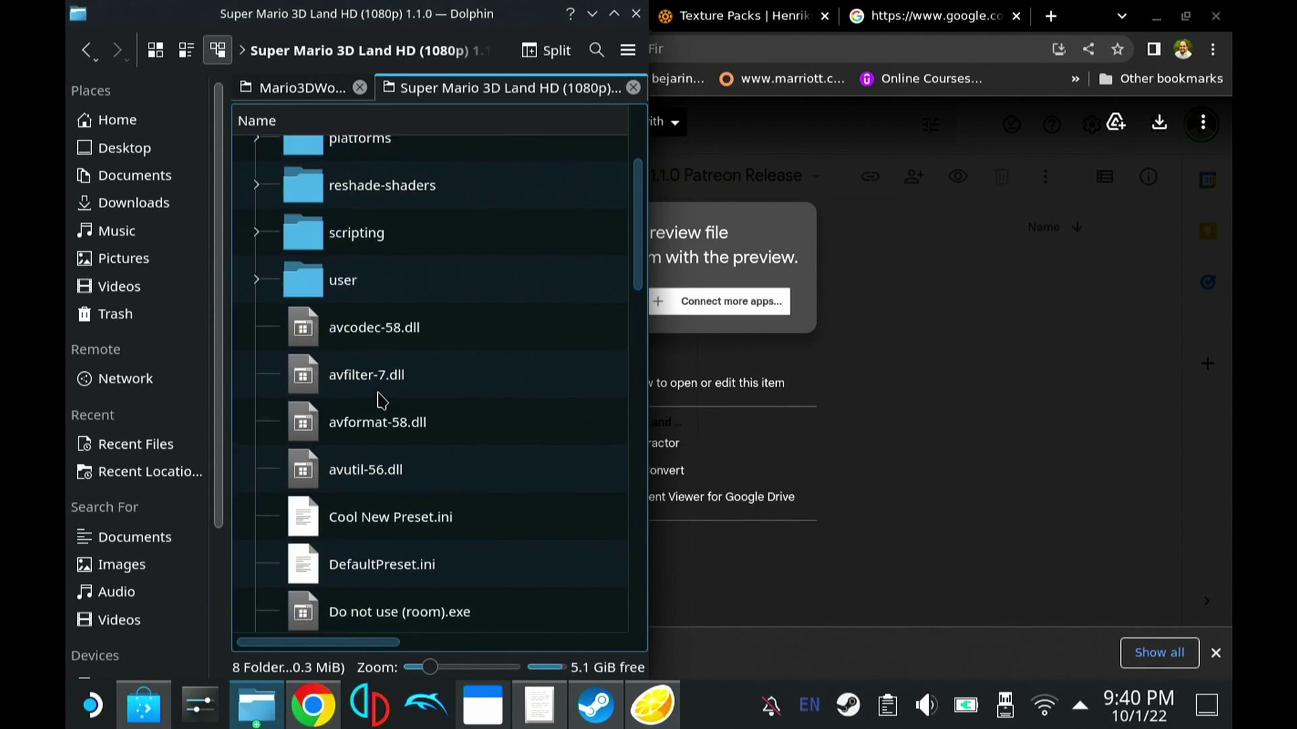
{"action": "scroll", "coordinate": [382, 399], "scroll_direction": "up", "scroll_amount": 3}
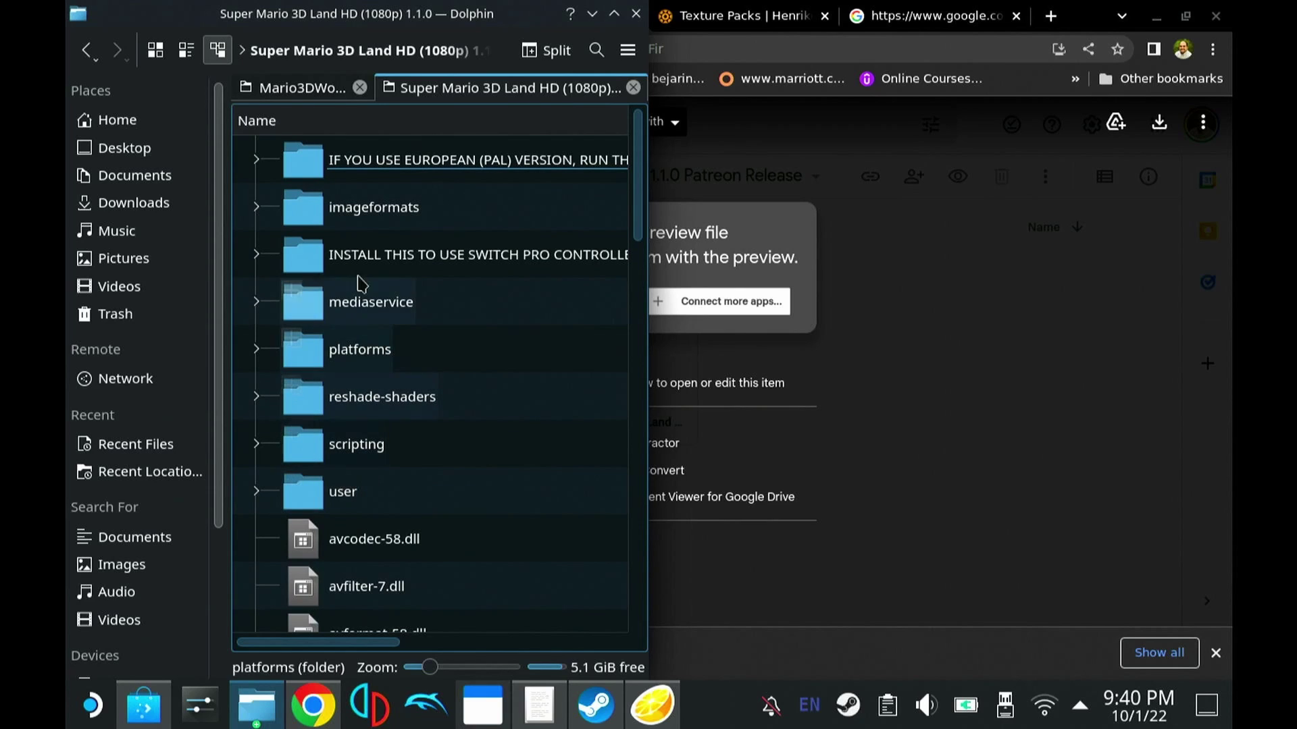
{"action": "double_click", "coordinate": [340, 503]}
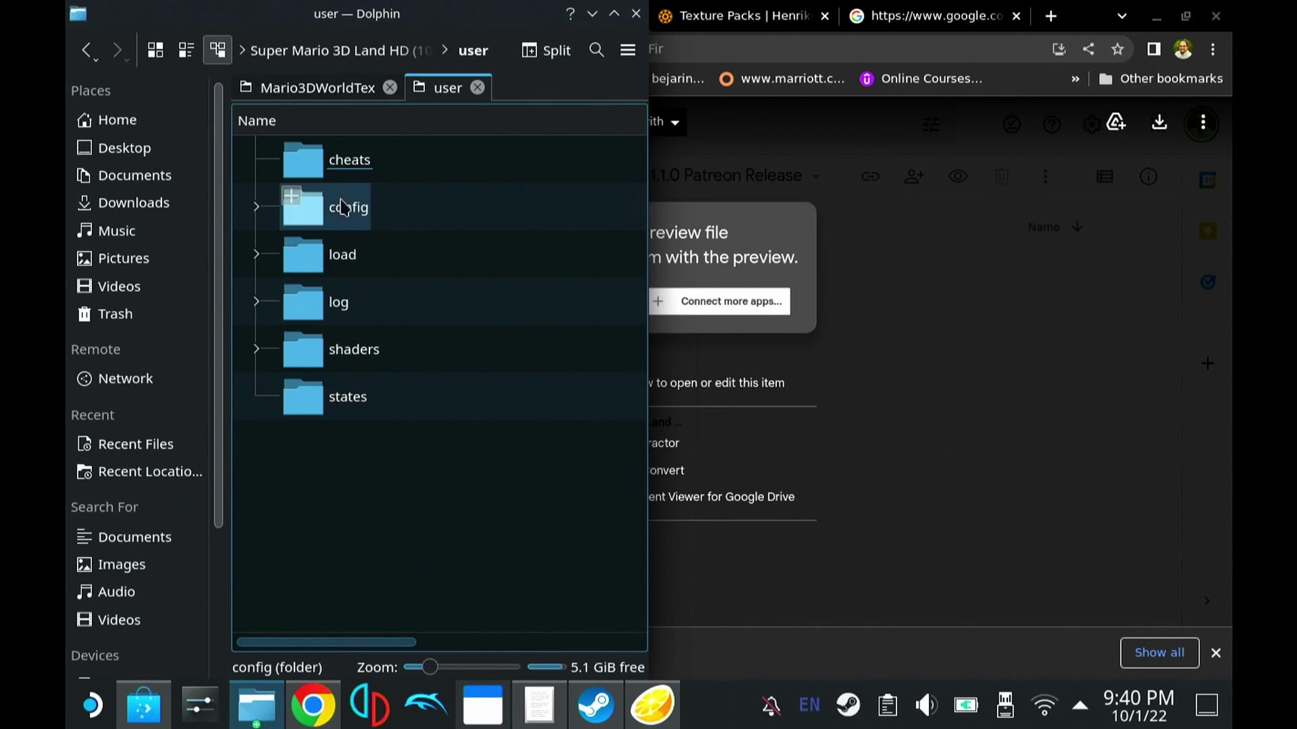
{"action": "double_click", "coordinate": [341, 256]}
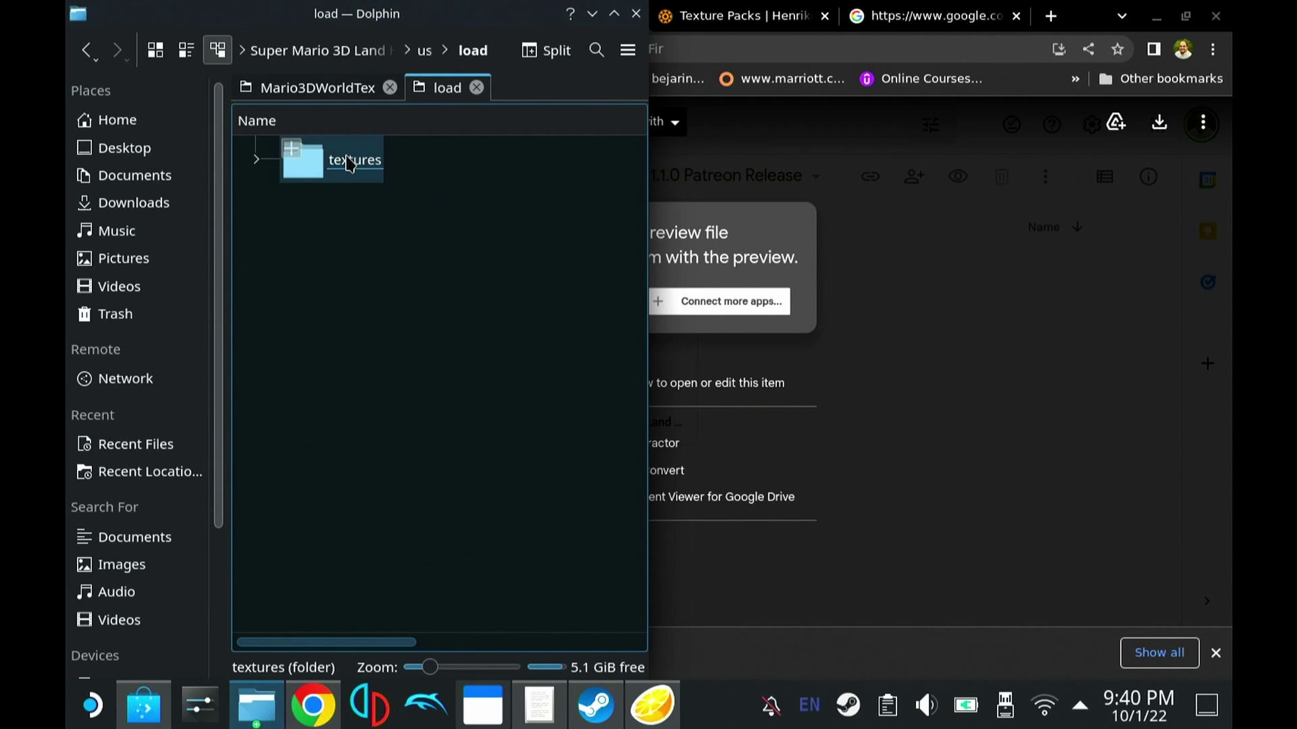
{"action": "double_click", "coordinate": [349, 162]}
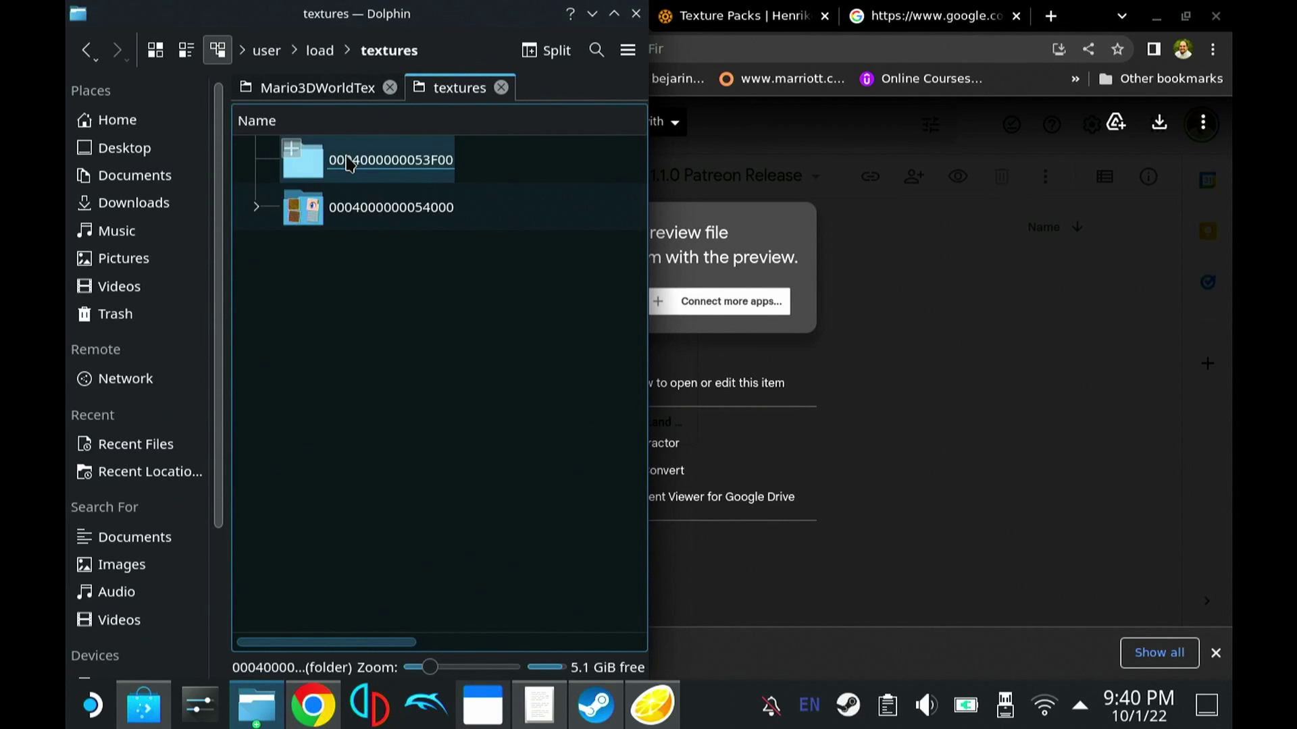
{"action": "double_click", "coordinate": [376, 173]}
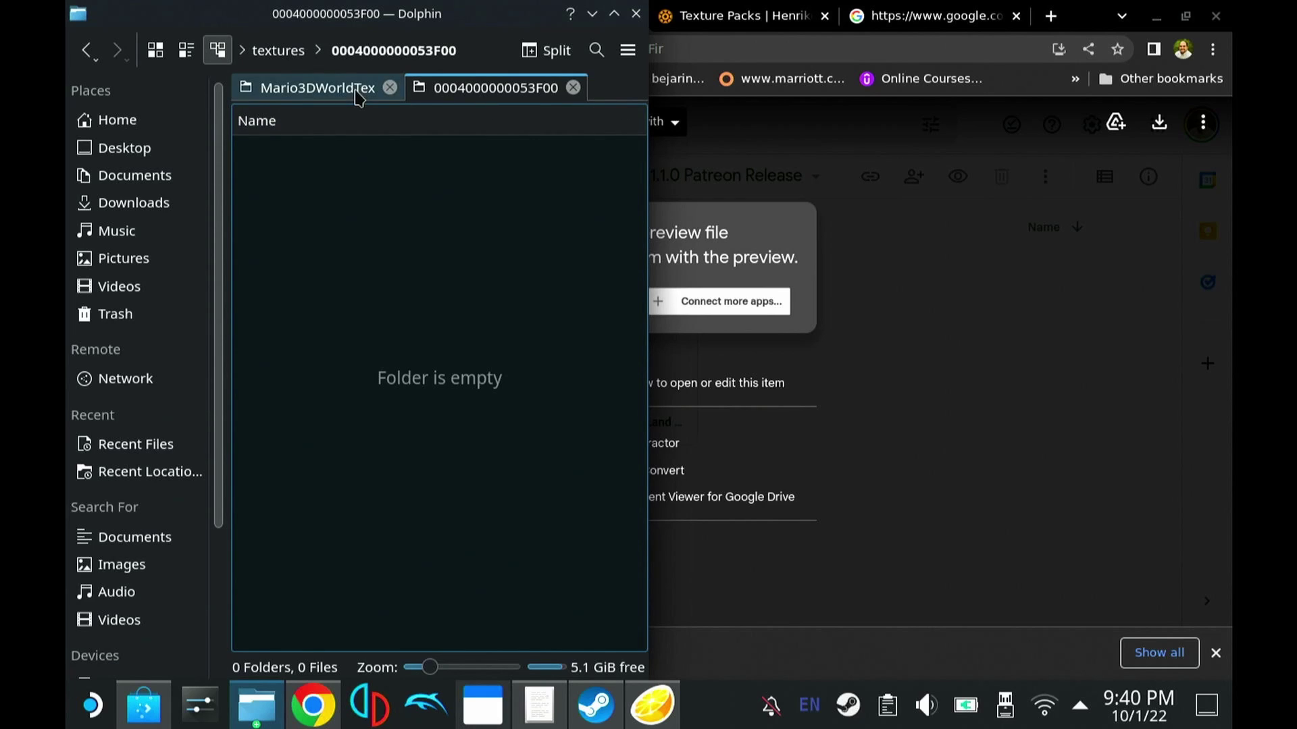
{"action": "left_click", "coordinate": [572, 88]}
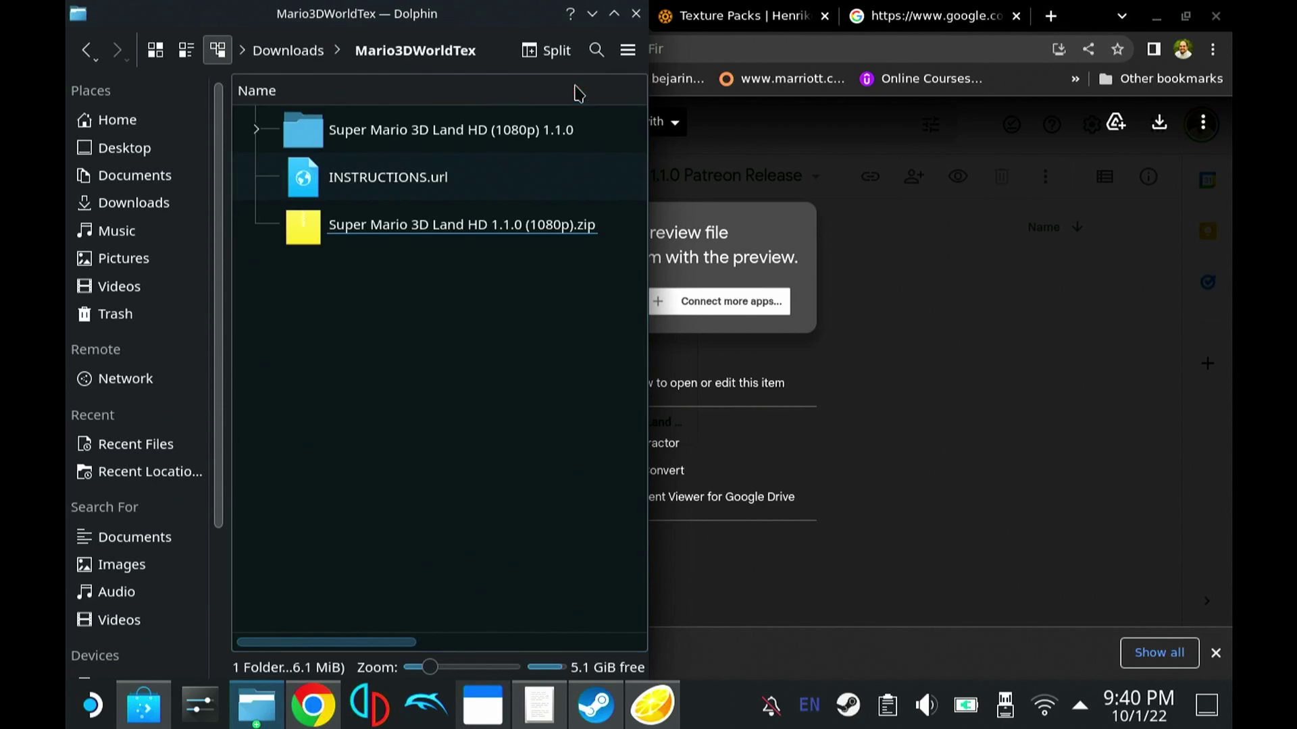
- Open the user/load/textures folder inside the extracted Super Mario 3D Land HD (1080p) 1.1.0 folder
{"action": "double_click", "coordinate": [419, 150]}
{"action": "double_click", "coordinate": [371, 464]}
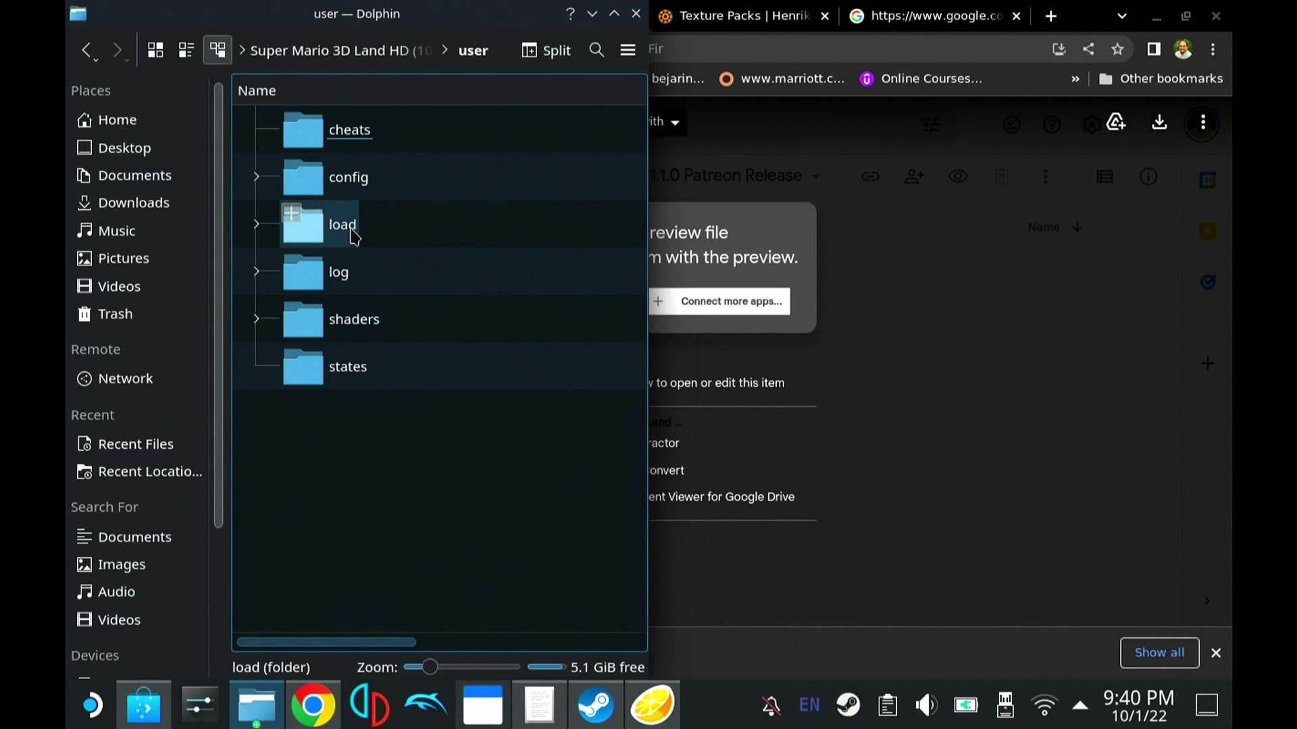
{"action": "double_click", "coordinate": [343, 226]}
{"action": "double_click", "coordinate": [365, 148]}
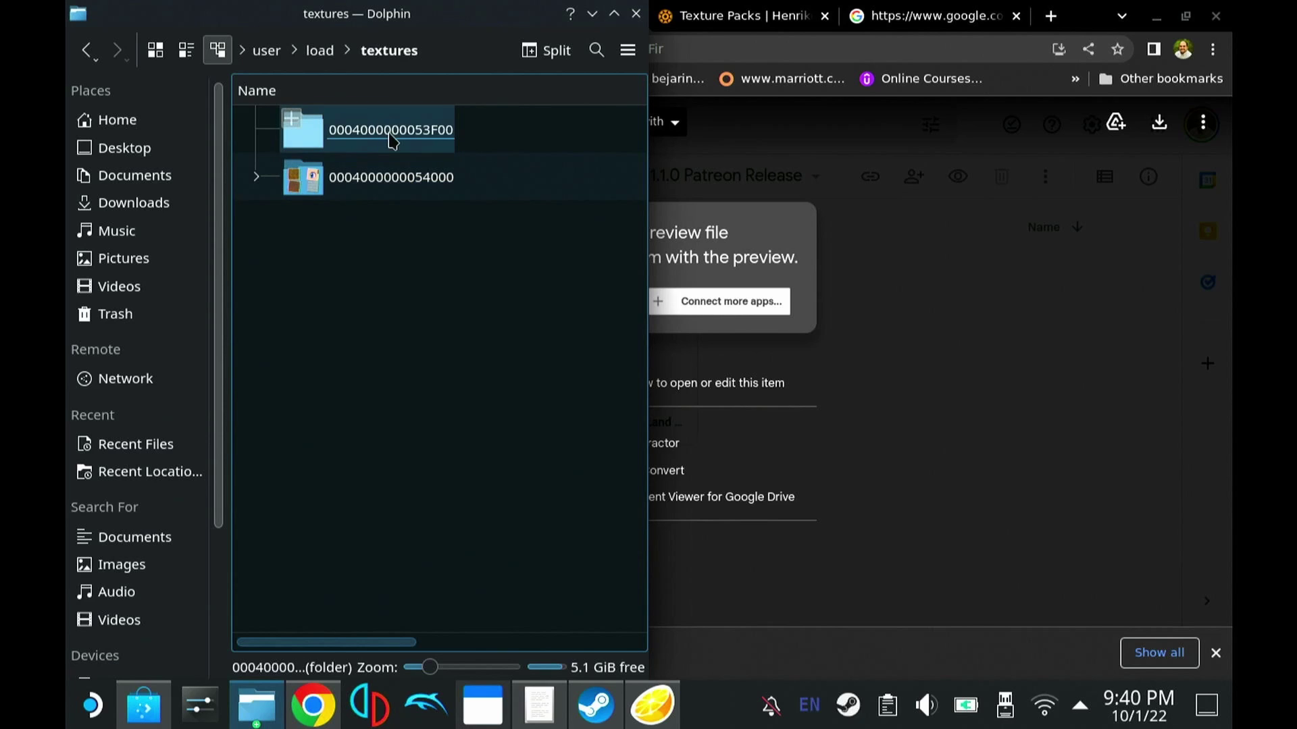
{"action": "double_click", "coordinate": [385, 194]}
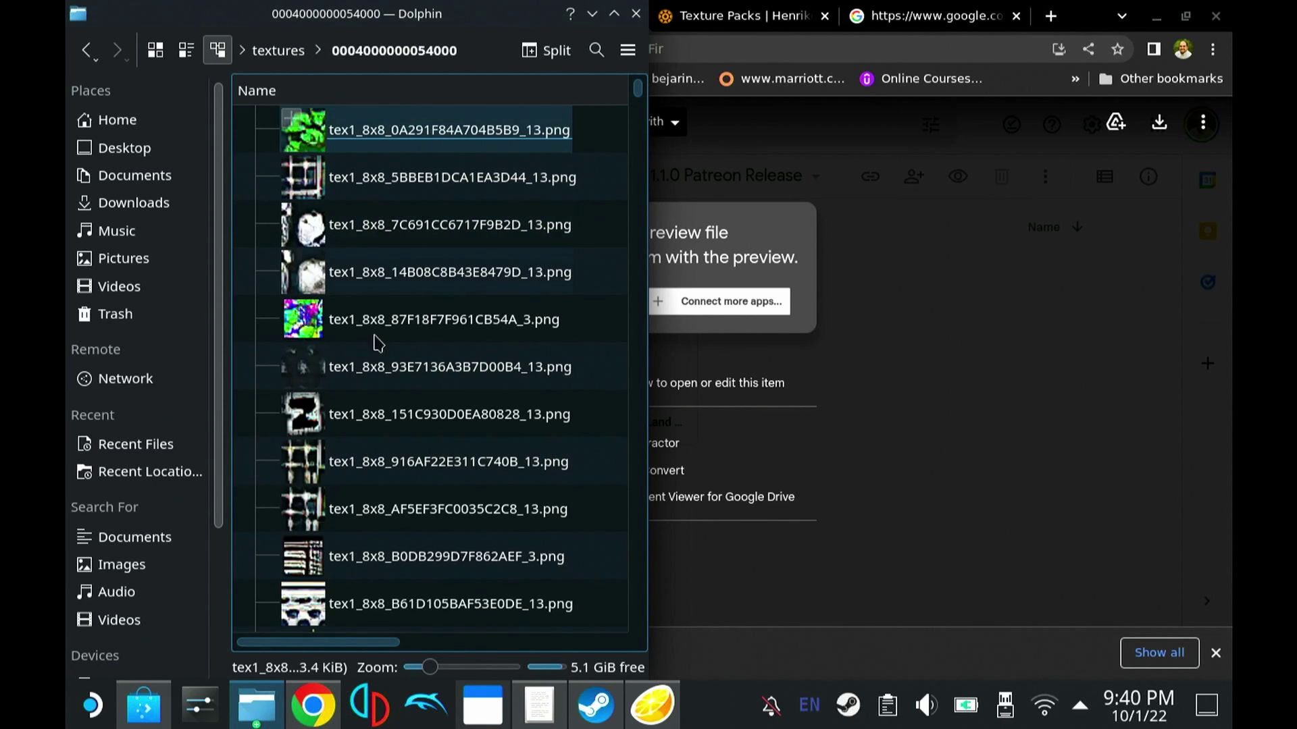
{"action": "scroll", "coordinate": [376, 402], "scroll_direction": "down", "scroll_amount": 4}
{"action": "scroll", "coordinate": [376, 401], "scroll_direction": "down", "scroll_amount": 20}
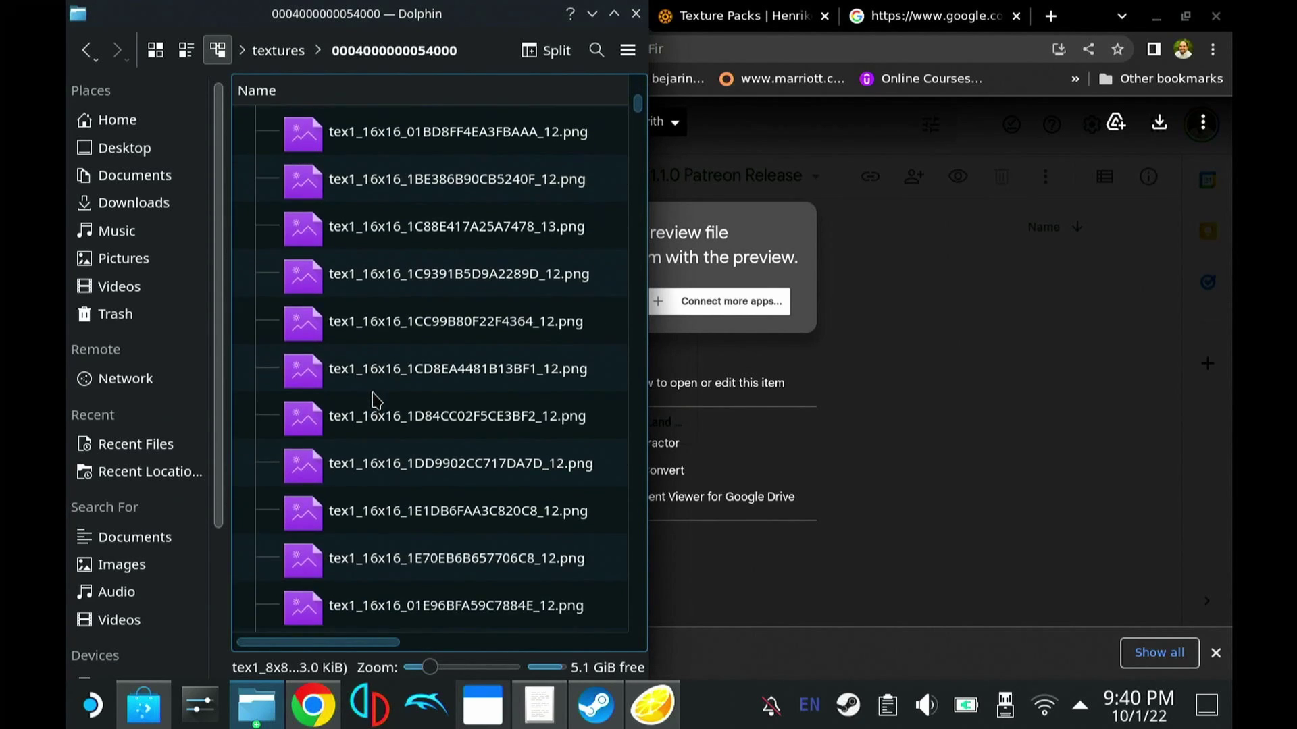
{"action": "scroll", "coordinate": [376, 402], "scroll_direction": "down", "scroll_amount": 20}
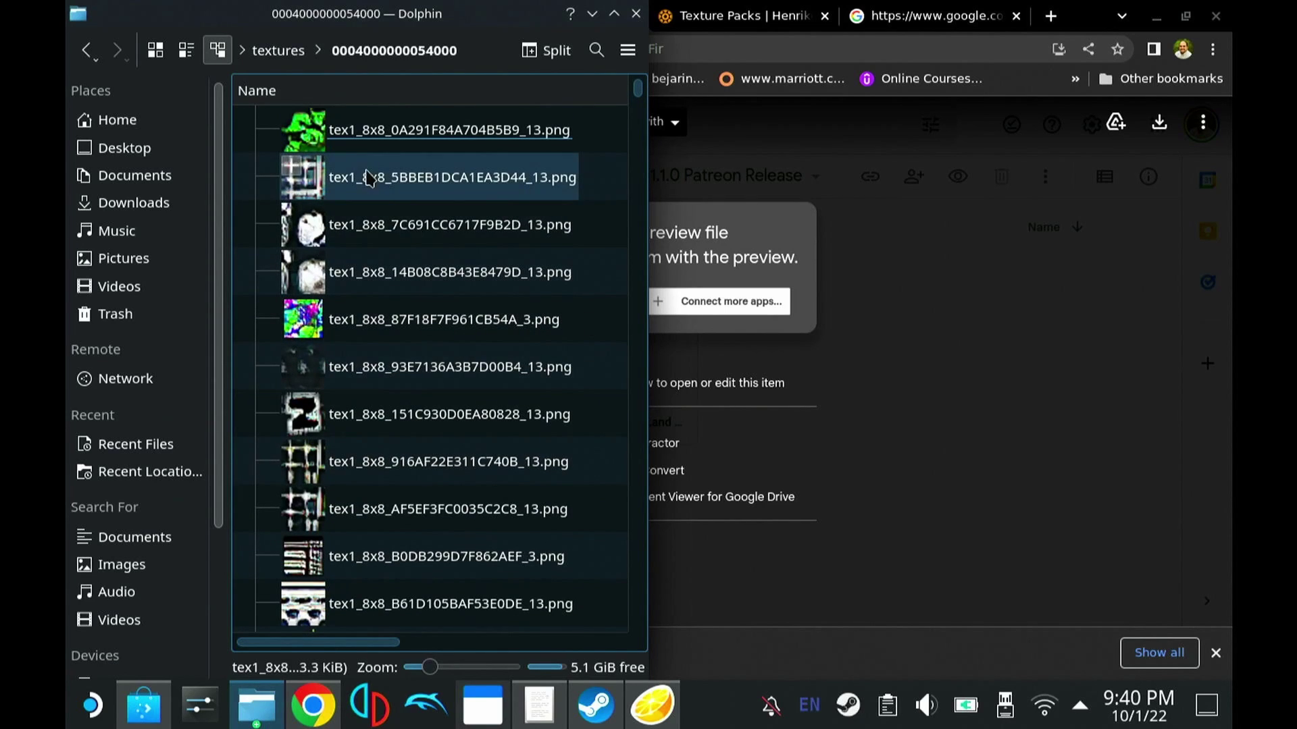
{"action": "left_click", "coordinate": [289, 53]}
{"action": "right_click", "coordinate": [393, 184]}
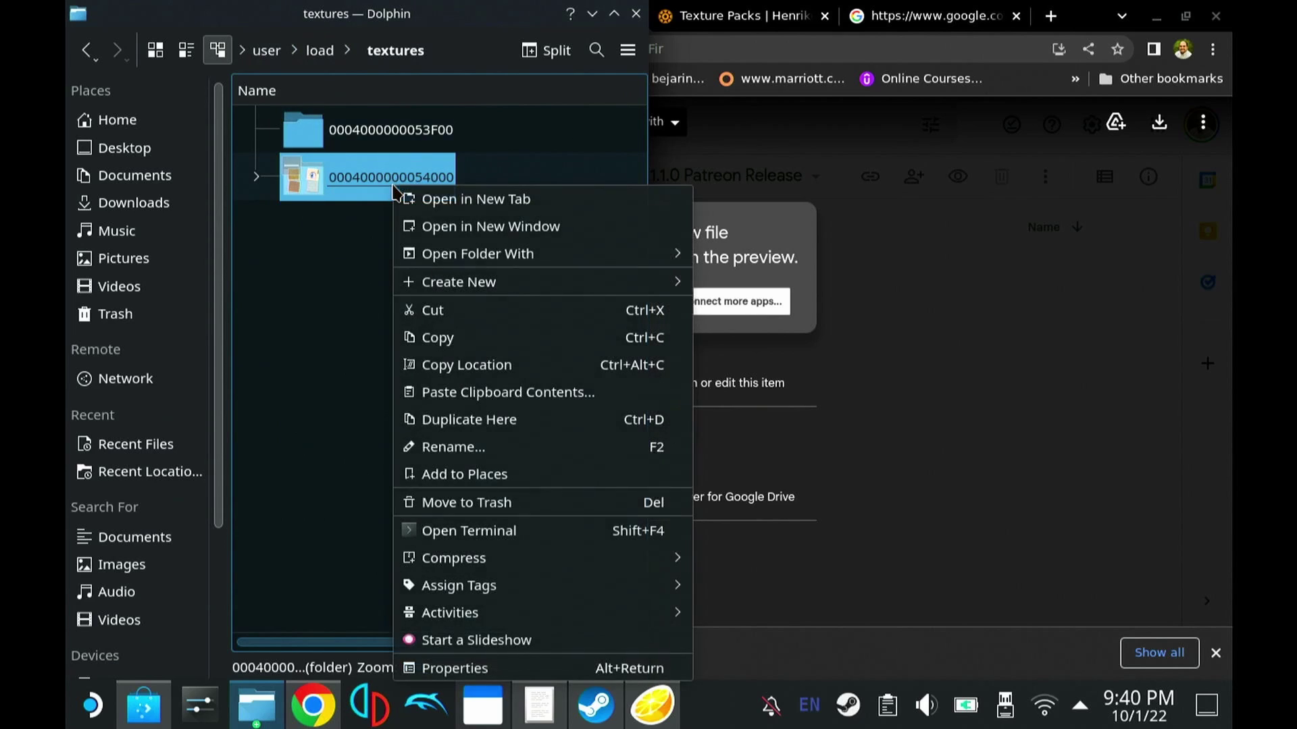
{"action": "left_click", "coordinate": [508, 339]}
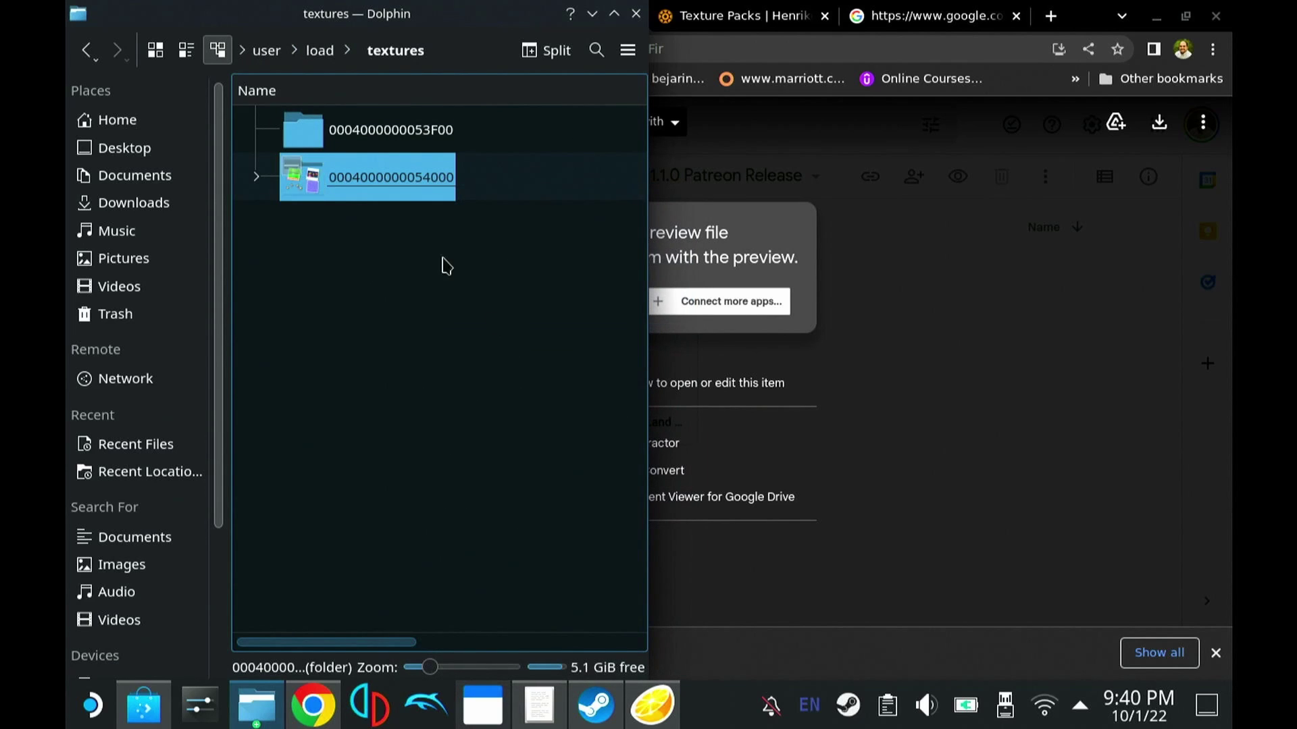
- Check the Citra data path in the General configuration and return to the file manager
{"action": "scroll", "coordinate": [187, 539], "scroll_direction": "down", "scroll_amount": 3}
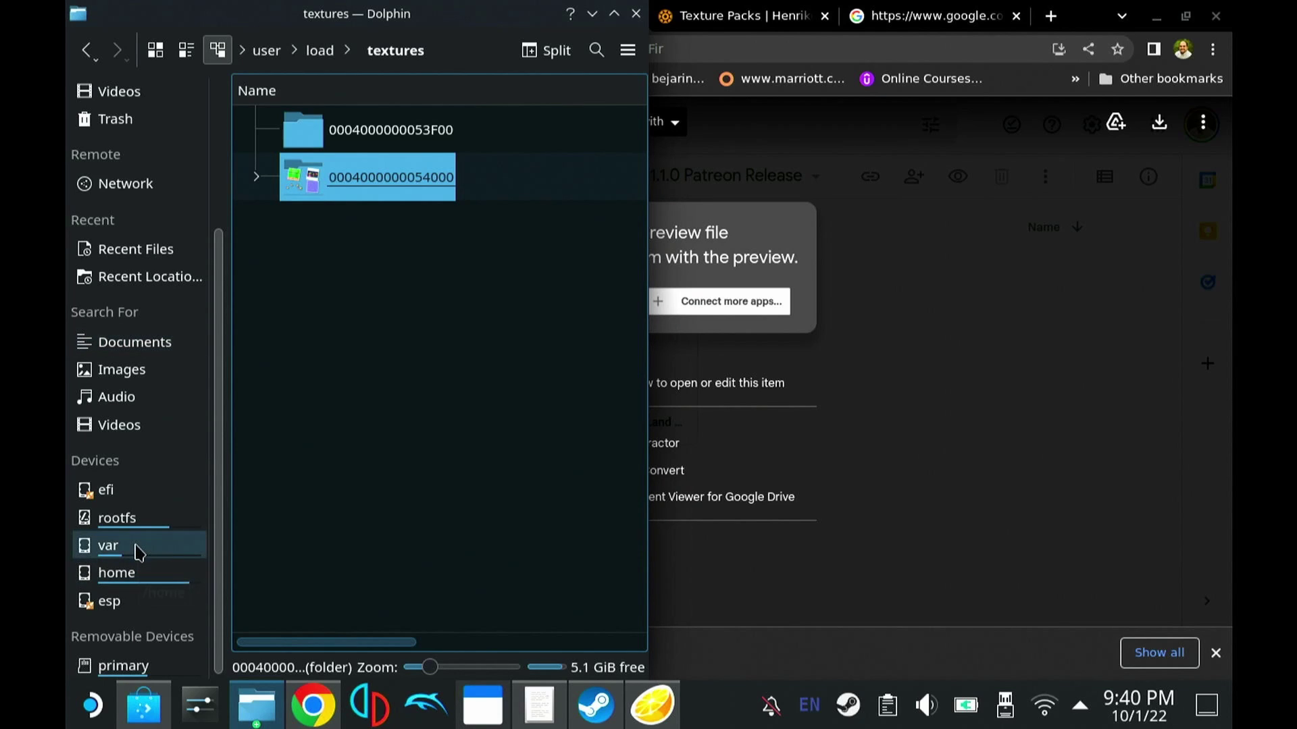
{"action": "left_click", "coordinate": [655, 718]}
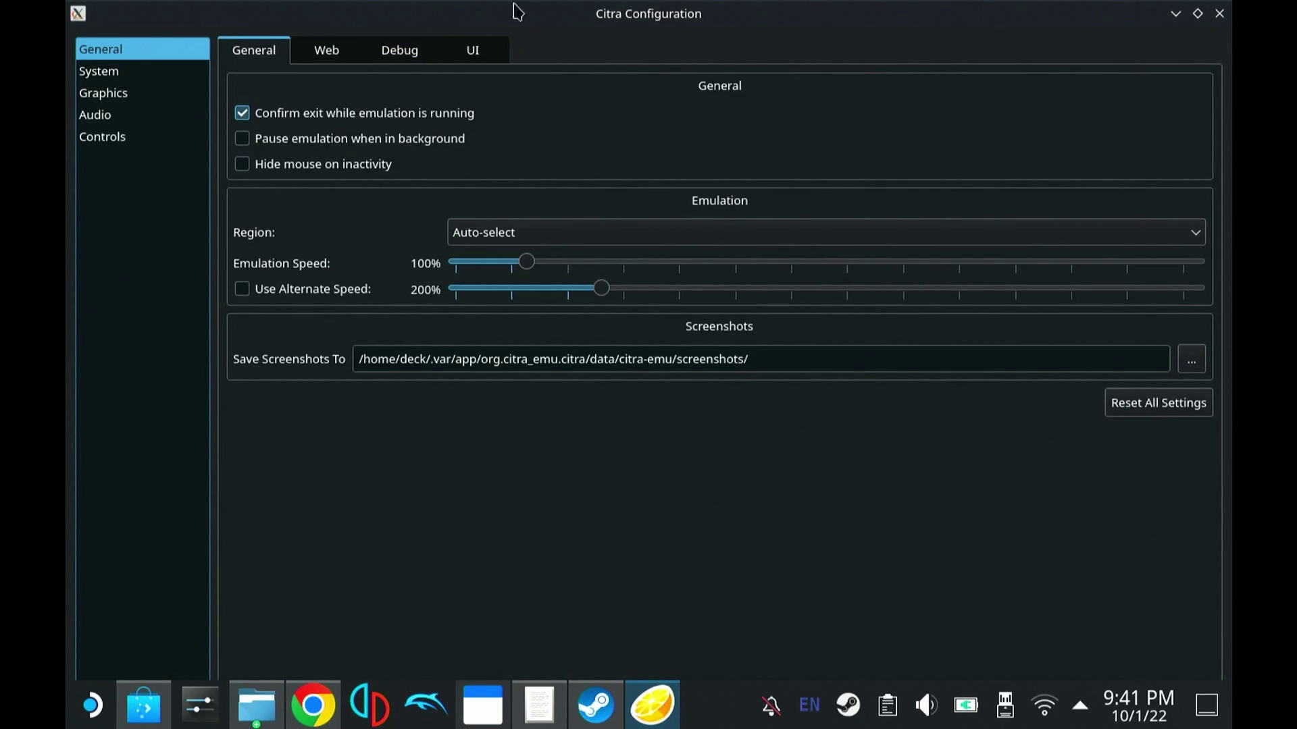
{"action": "left_click", "coordinate": [1181, 15]}
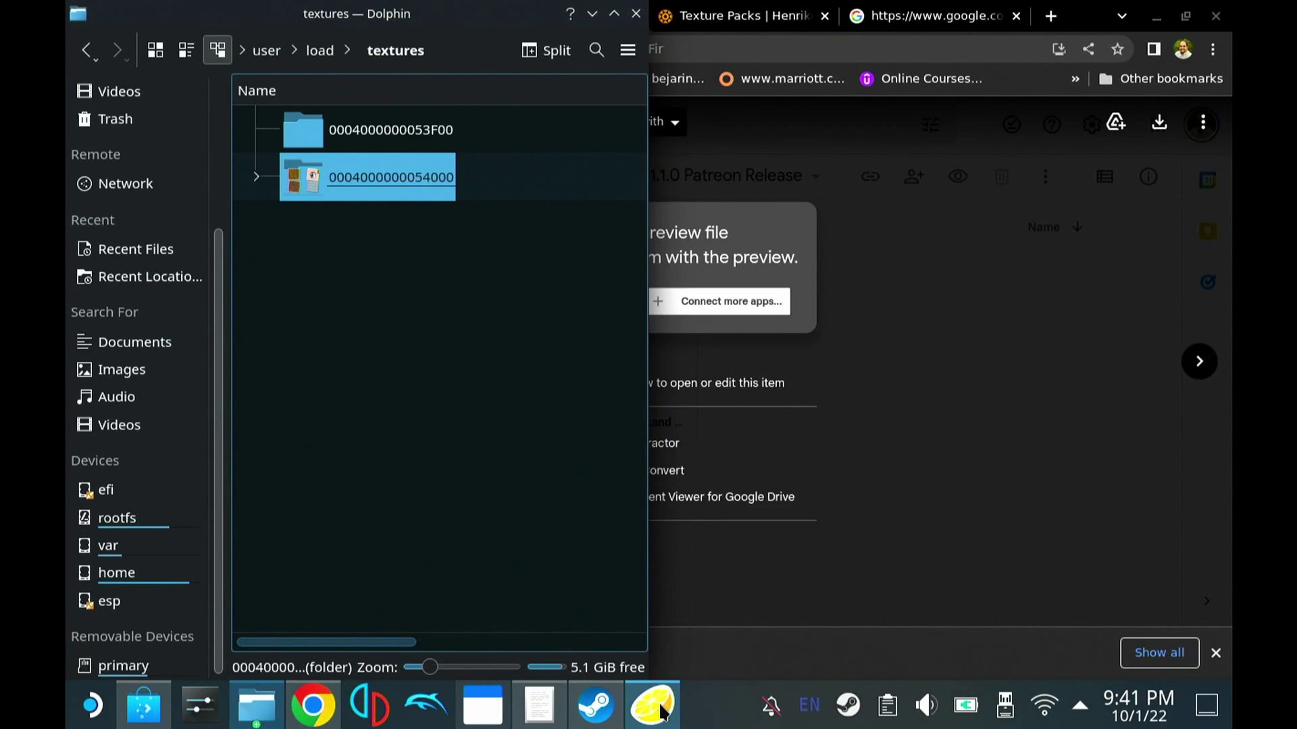
- Open the .var/app/org.citra_emu.citra folder inside the Home folder
{"action": "left_click", "coordinate": [133, 572]}
{"action": "double_click", "coordinate": [352, 189]}
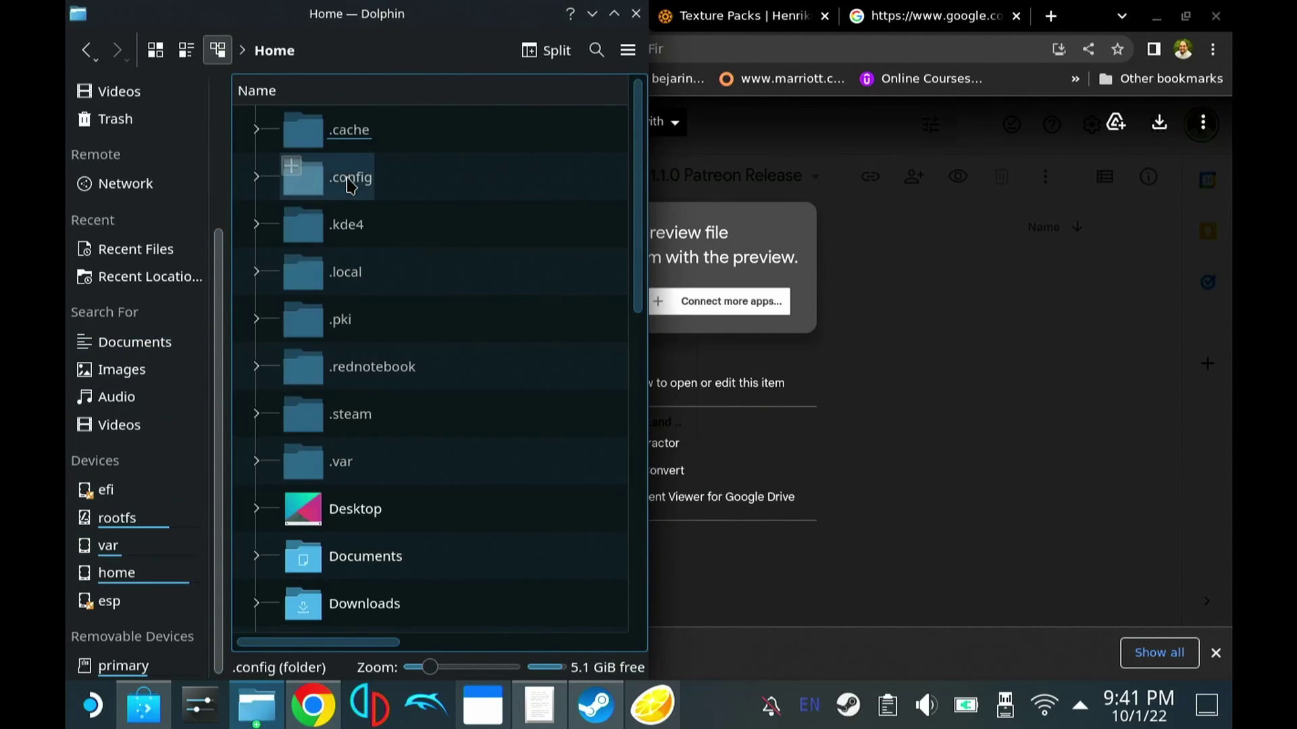
{"action": "double_click", "coordinate": [342, 461]}
{"action": "left_click", "coordinate": [345, 136]}
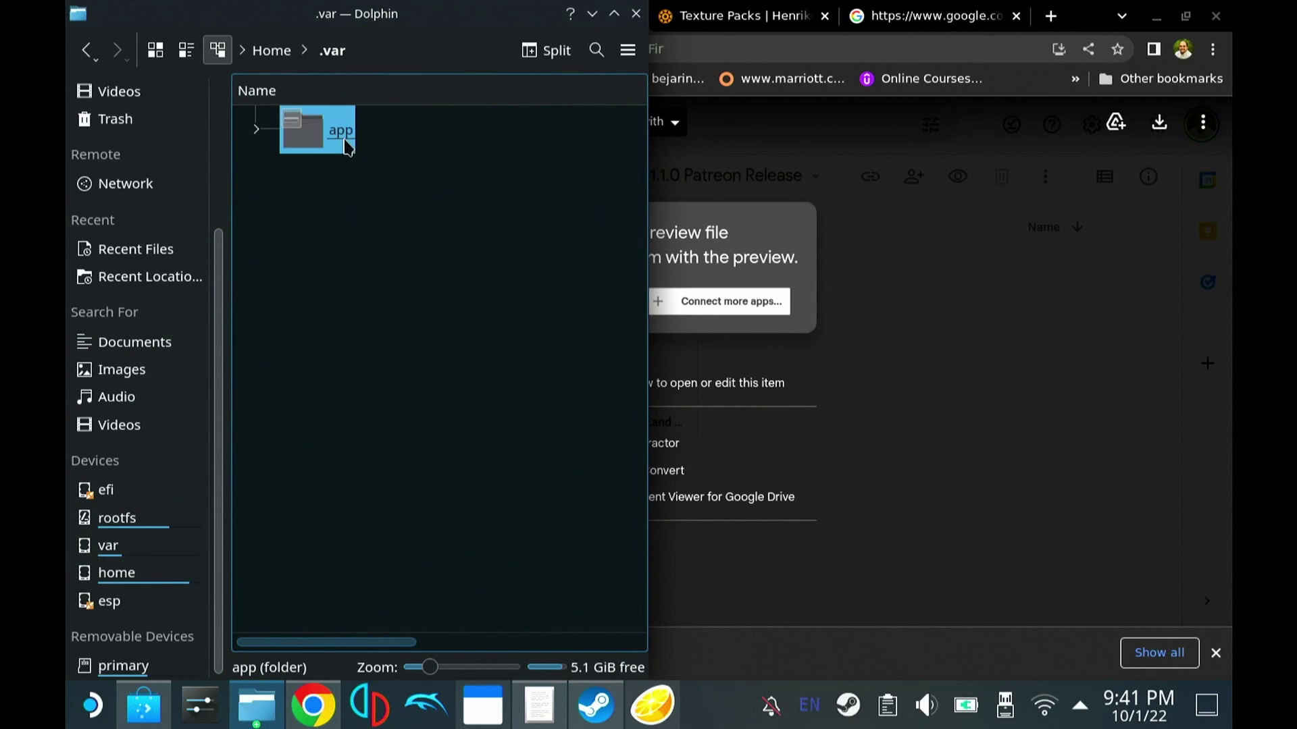
{"action": "double_click", "coordinate": [347, 143]}
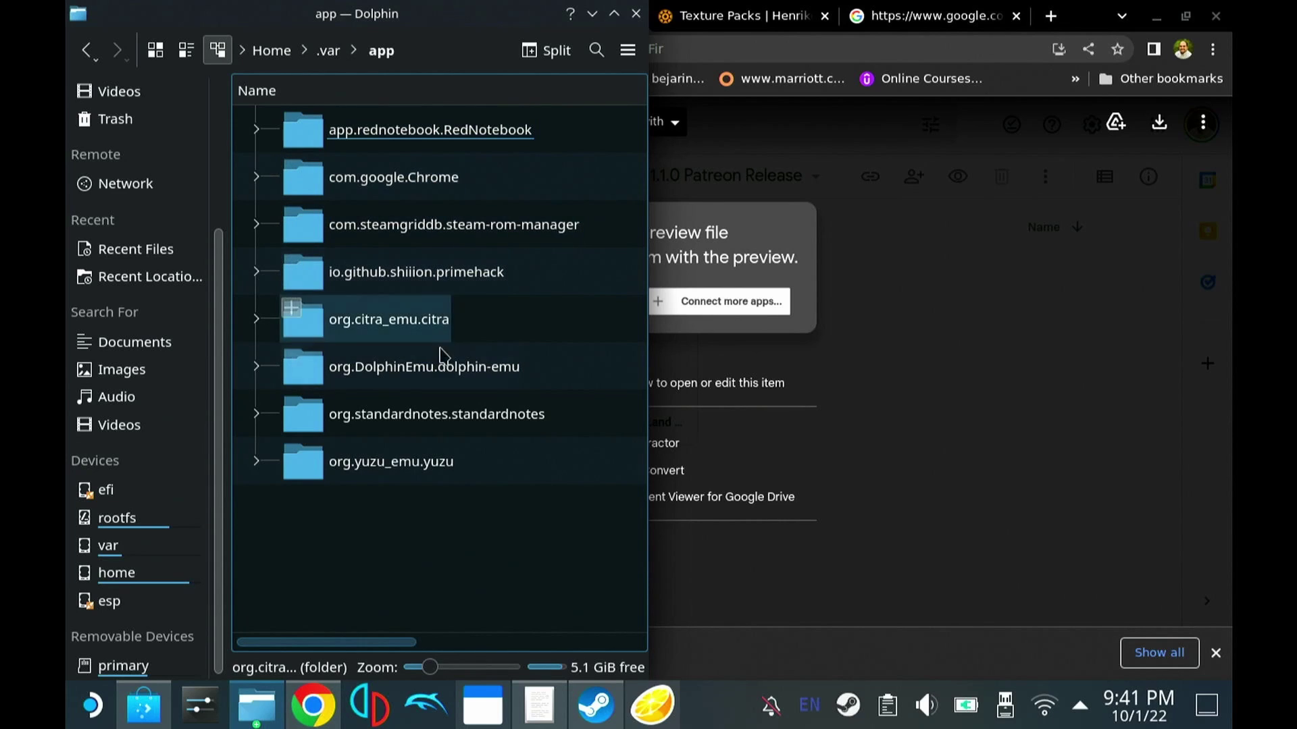
{"action": "double_click", "coordinate": [433, 328]}
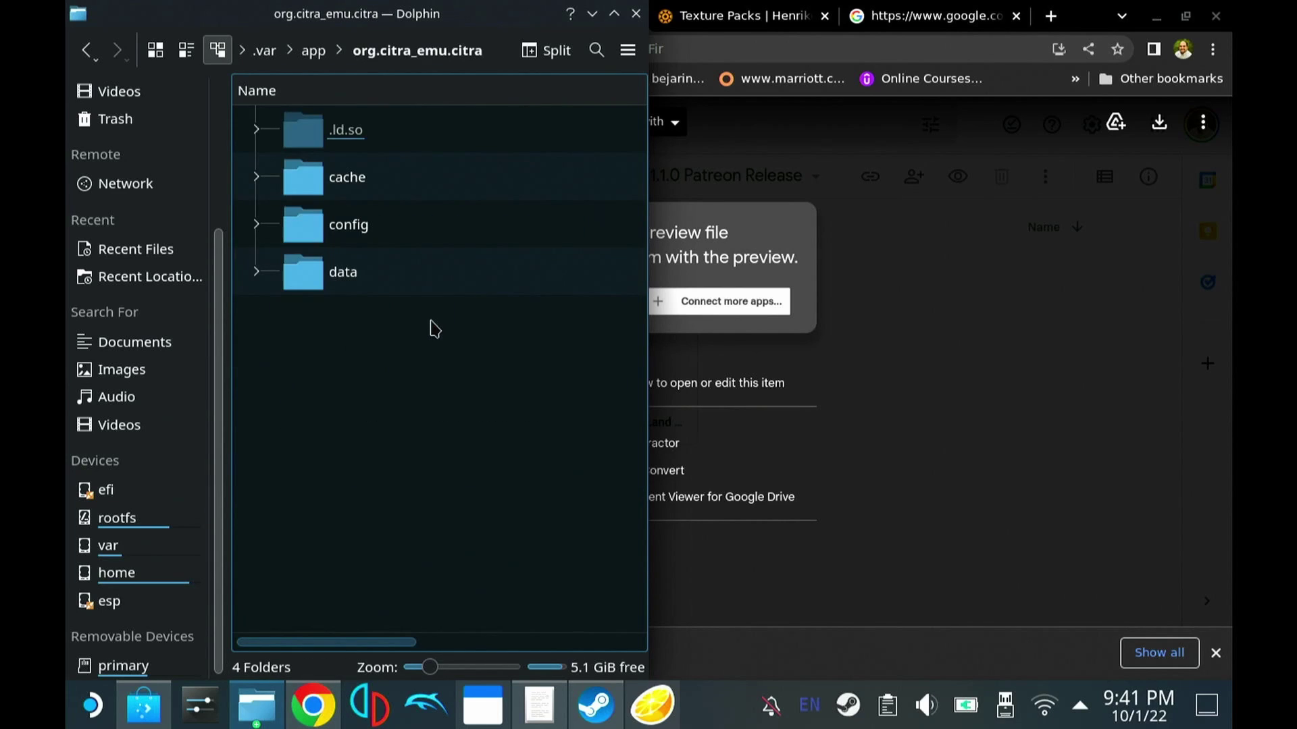
- Open Citra's data/citra-emu/load/textures folder and check the option for pasting the copied texture folder there
{"action": "double_click", "coordinate": [337, 281]}
{"action": "double_click", "coordinate": [338, 130]}
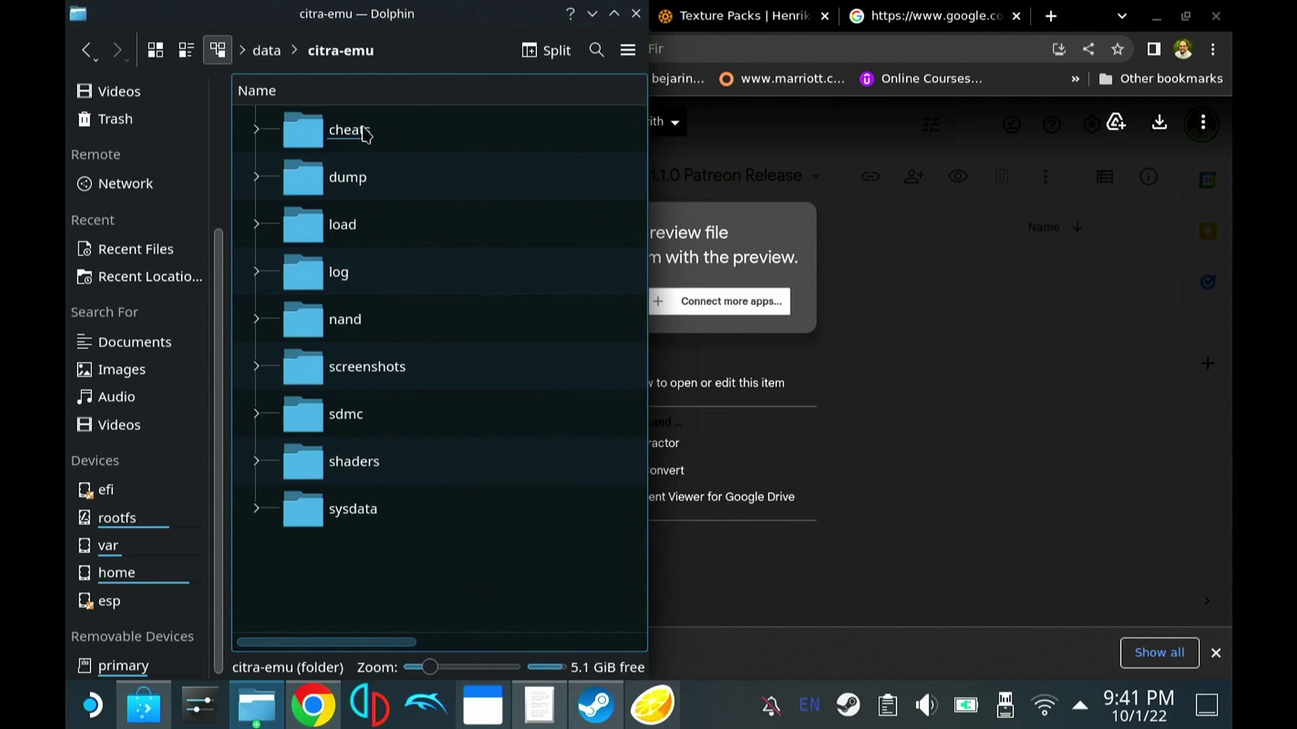
{"action": "double_click", "coordinate": [341, 225]}
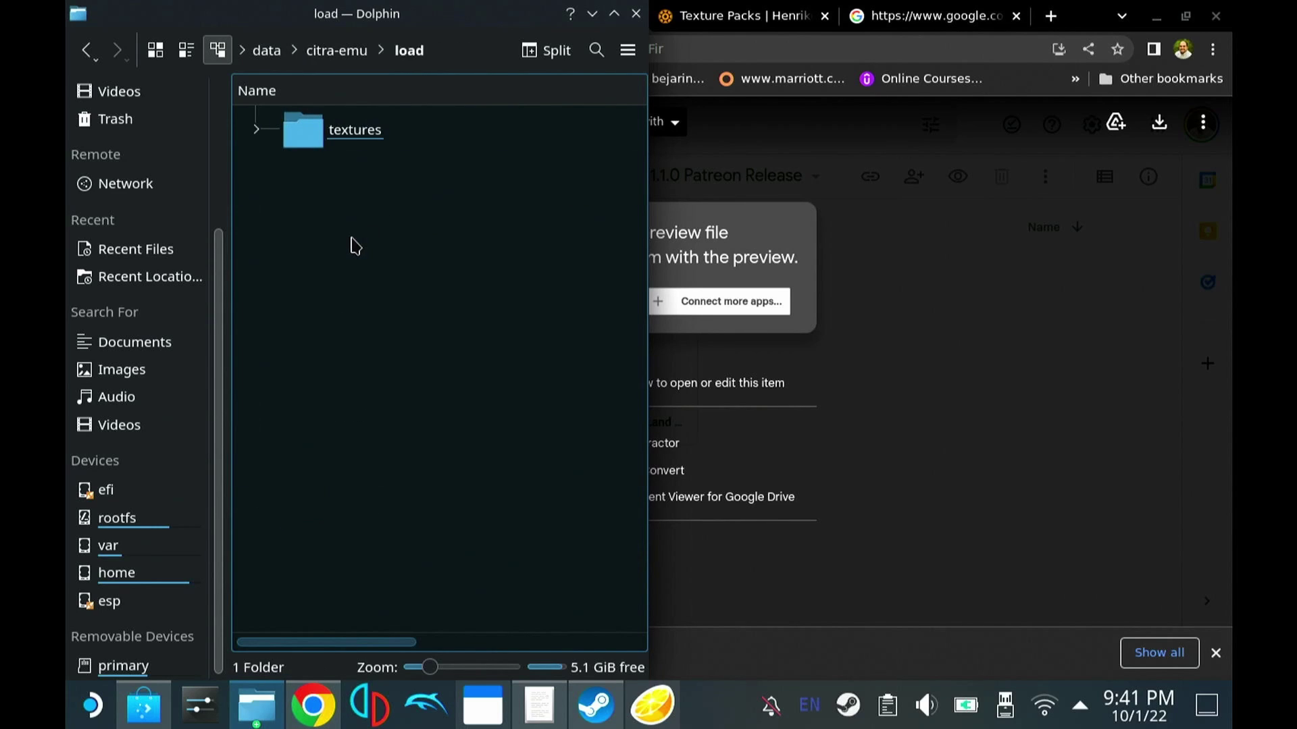
{"action": "double_click", "coordinate": [338, 130]}
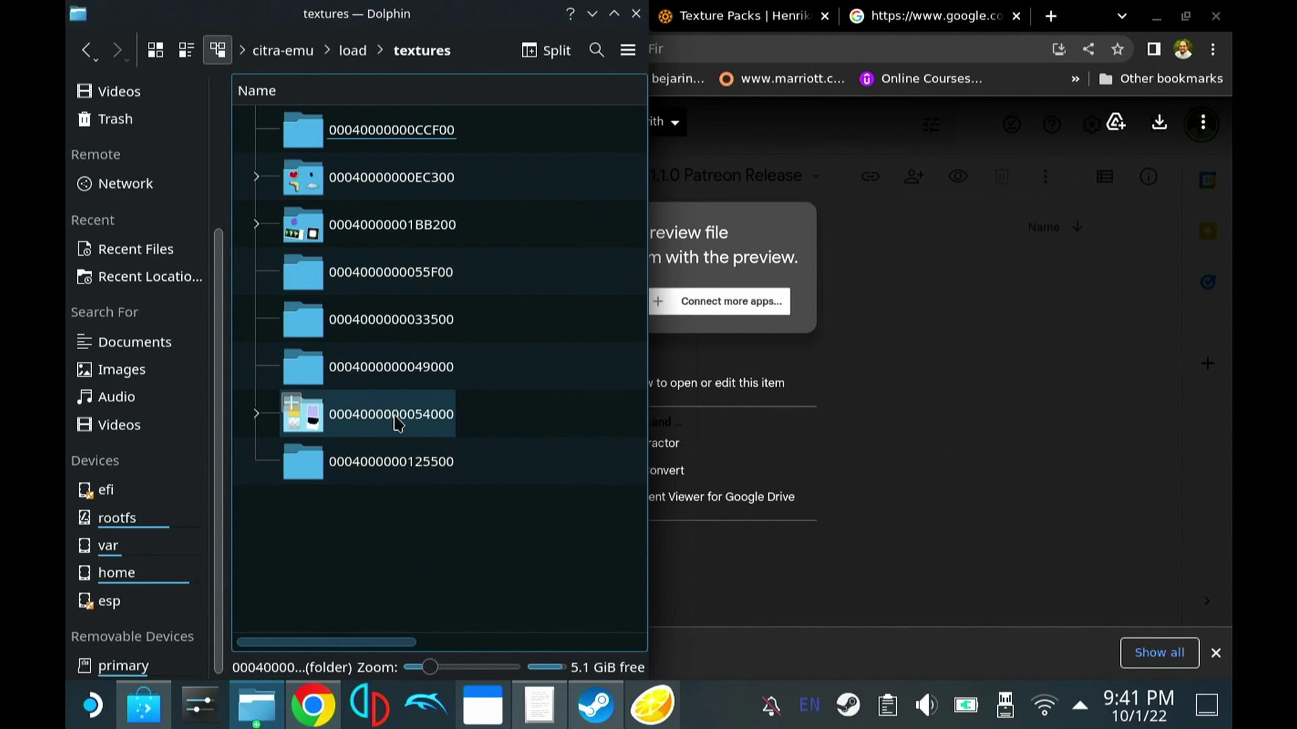
{"action": "right_click", "coordinate": [379, 568]}
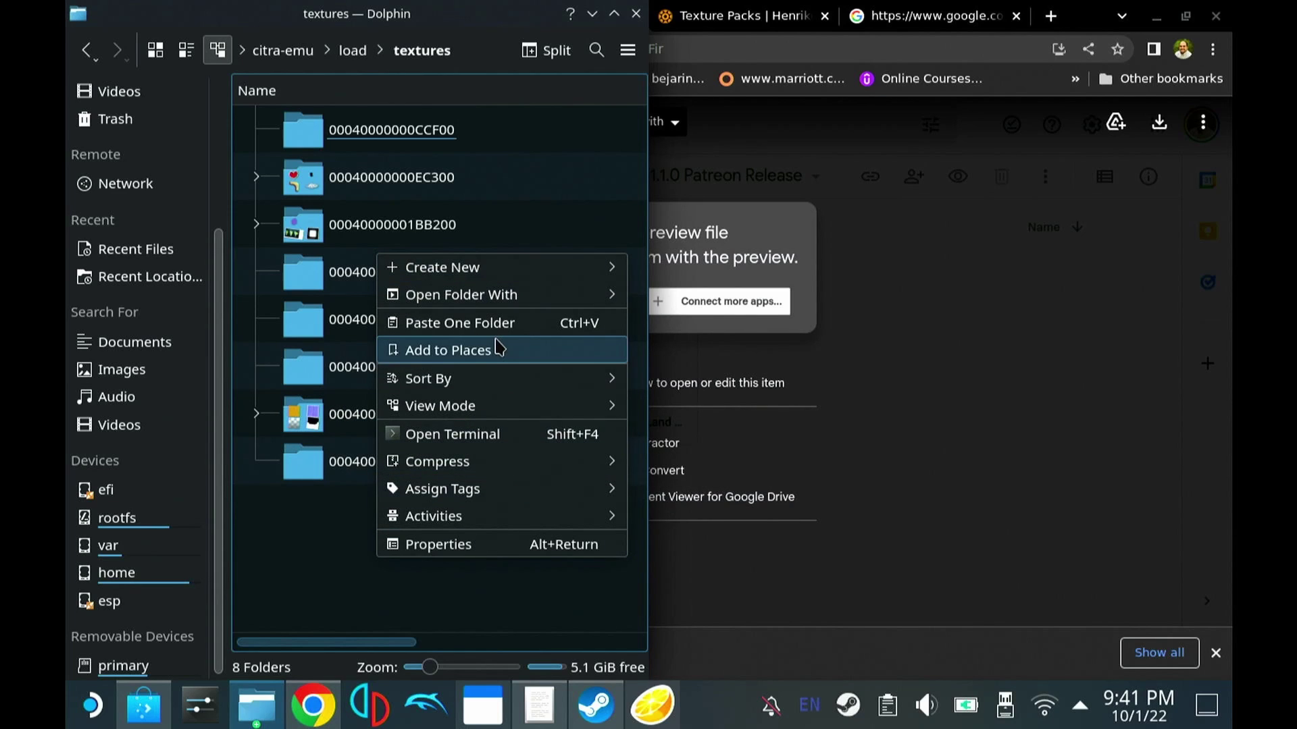
{"action": "left_click", "coordinate": [333, 564]}
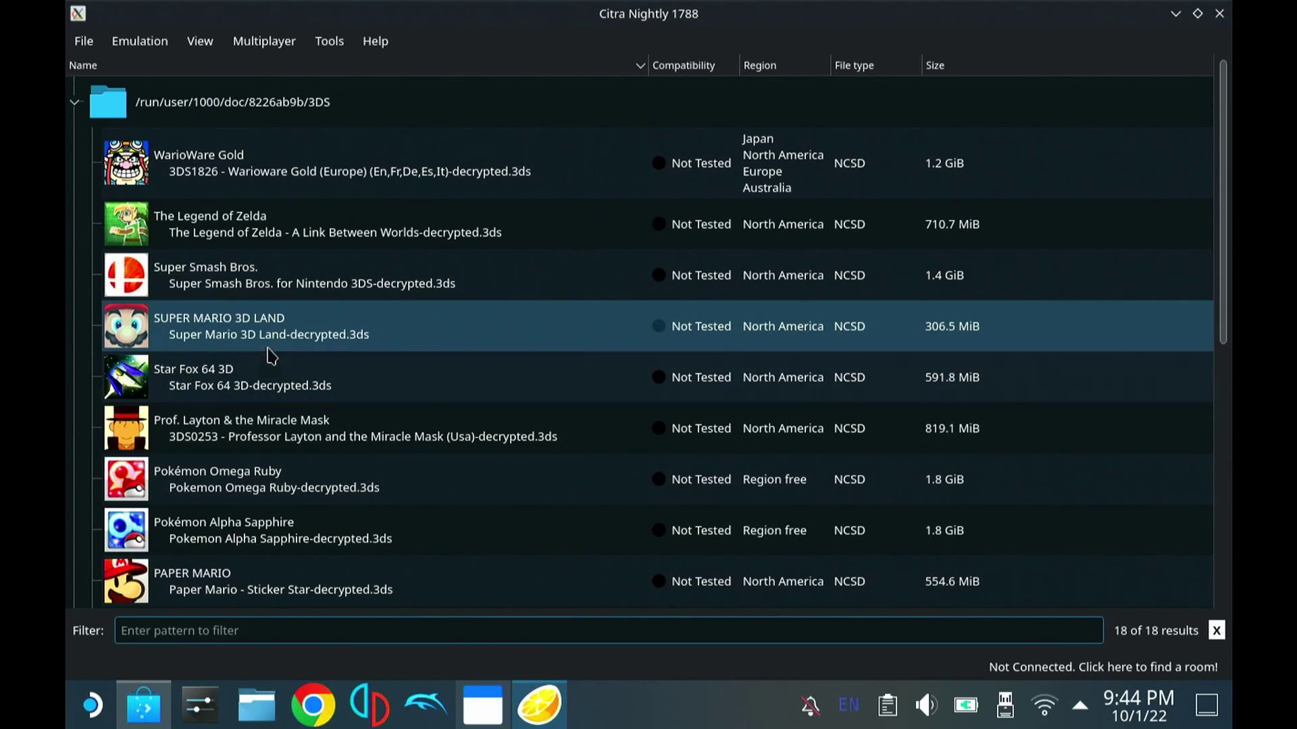
- Run Super Mario 3D Land in fullscreen to preview the HD textures, and stop the emulation
{"action": "left_click", "coordinate": [302, 322]}
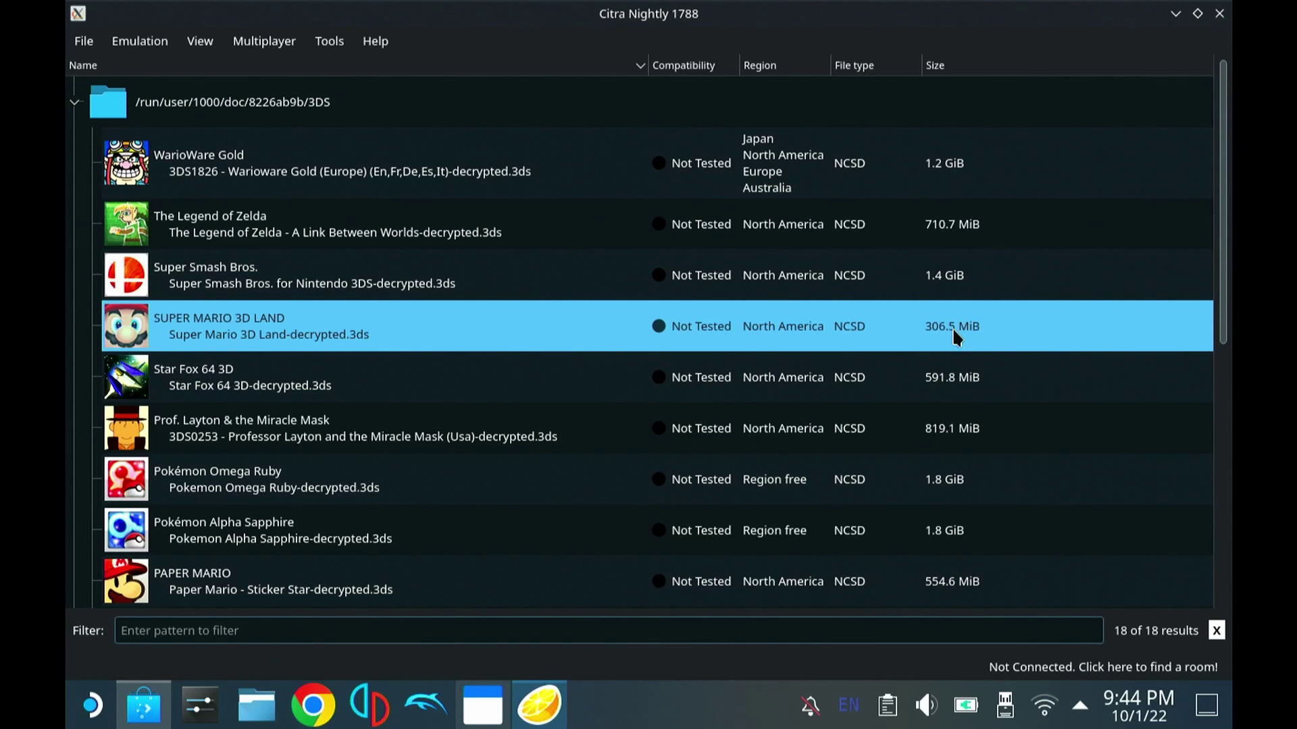
{"action": "double_click", "coordinate": [581, 346]}
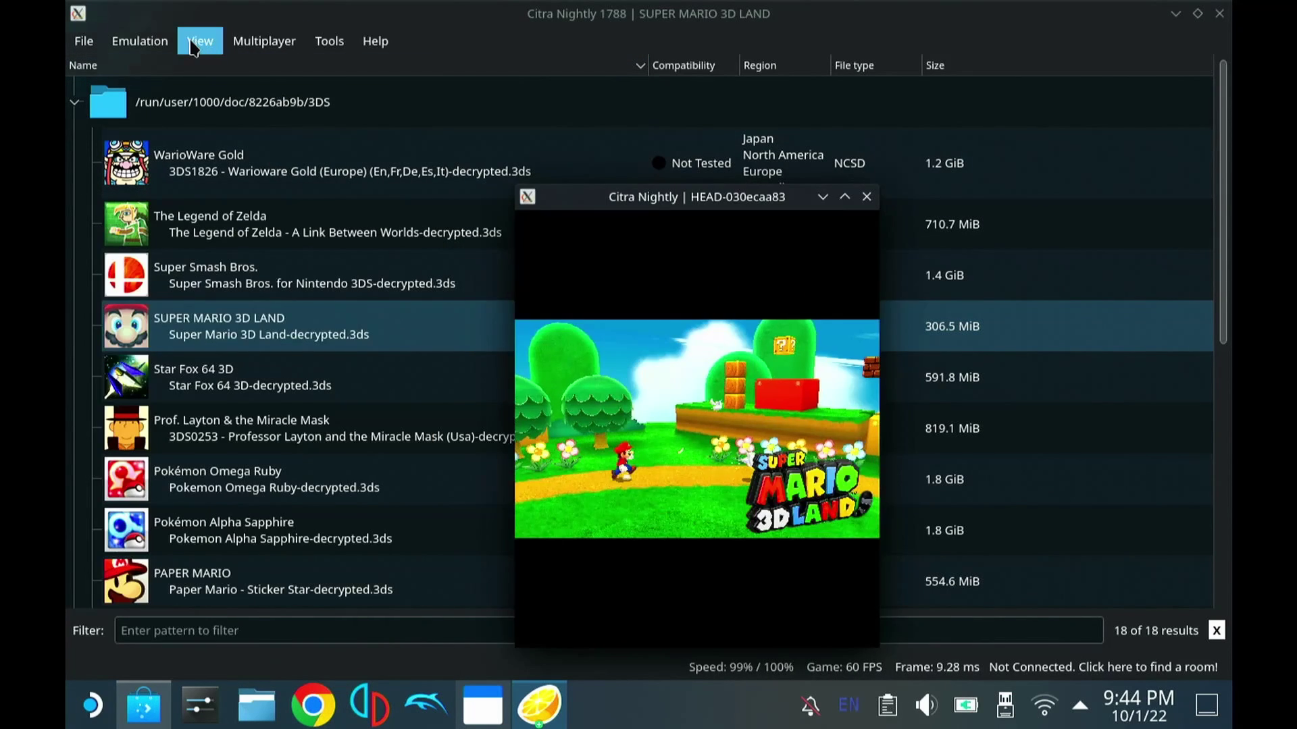
{"action": "left_click", "coordinate": [196, 42]}
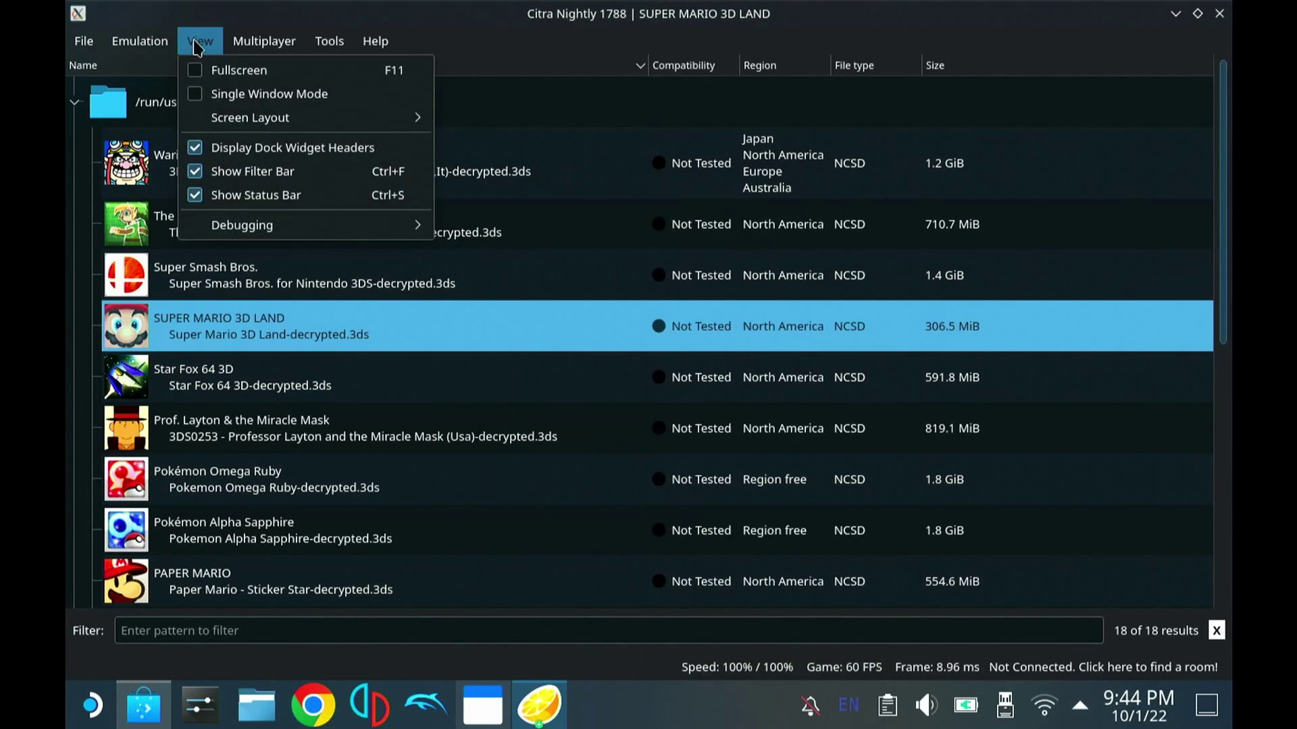
{"action": "left_click", "coordinate": [233, 68]}
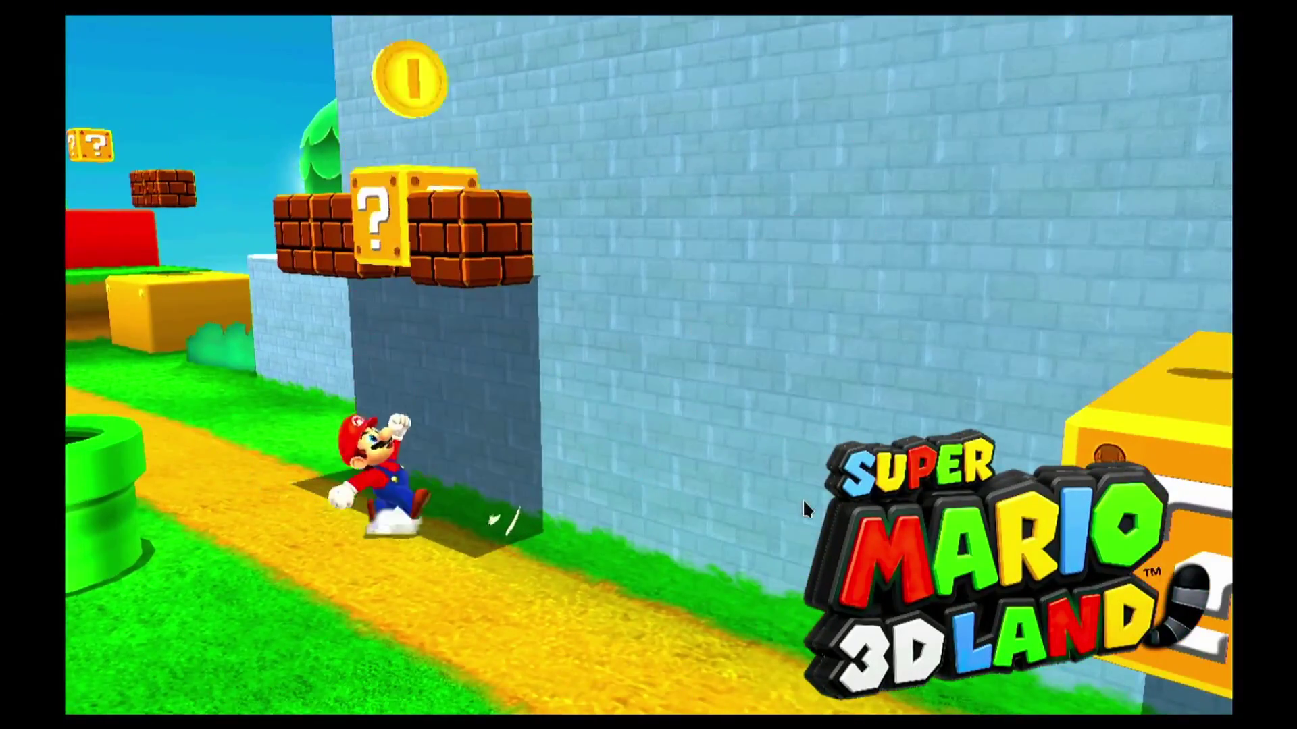
{"action": "key", "text": "F5"}
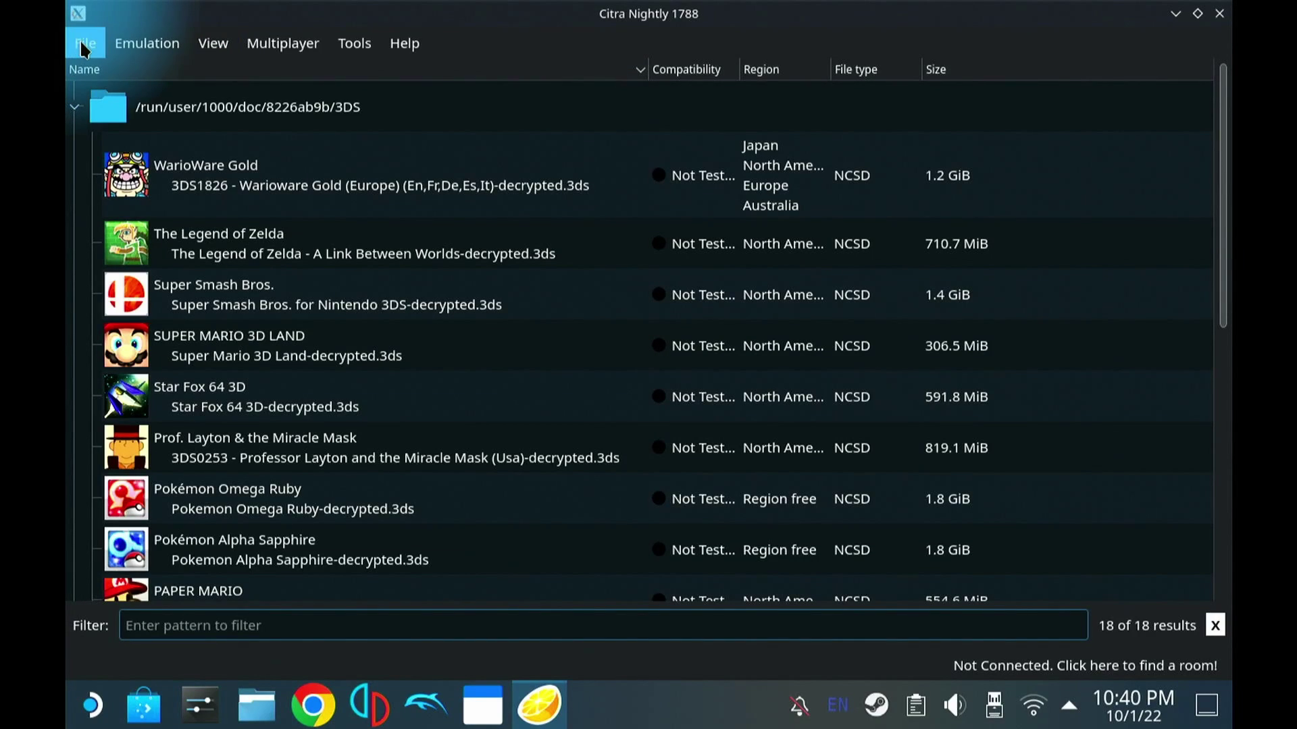
- Minimize Citra, start Steam from the desktop, and open the Desktop Configuration in its controller settings
{"action": "left_click", "coordinate": [1176, 13]}
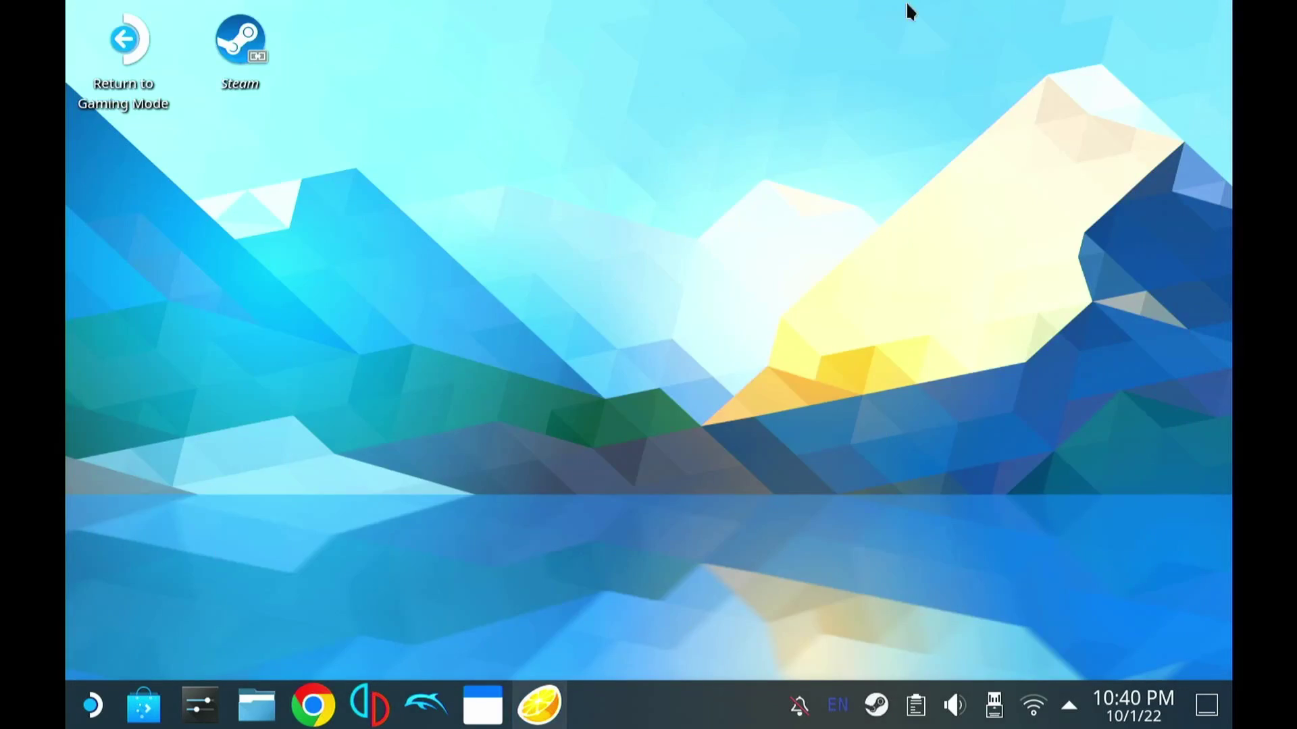
{"action": "left_click", "coordinate": [233, 56]}
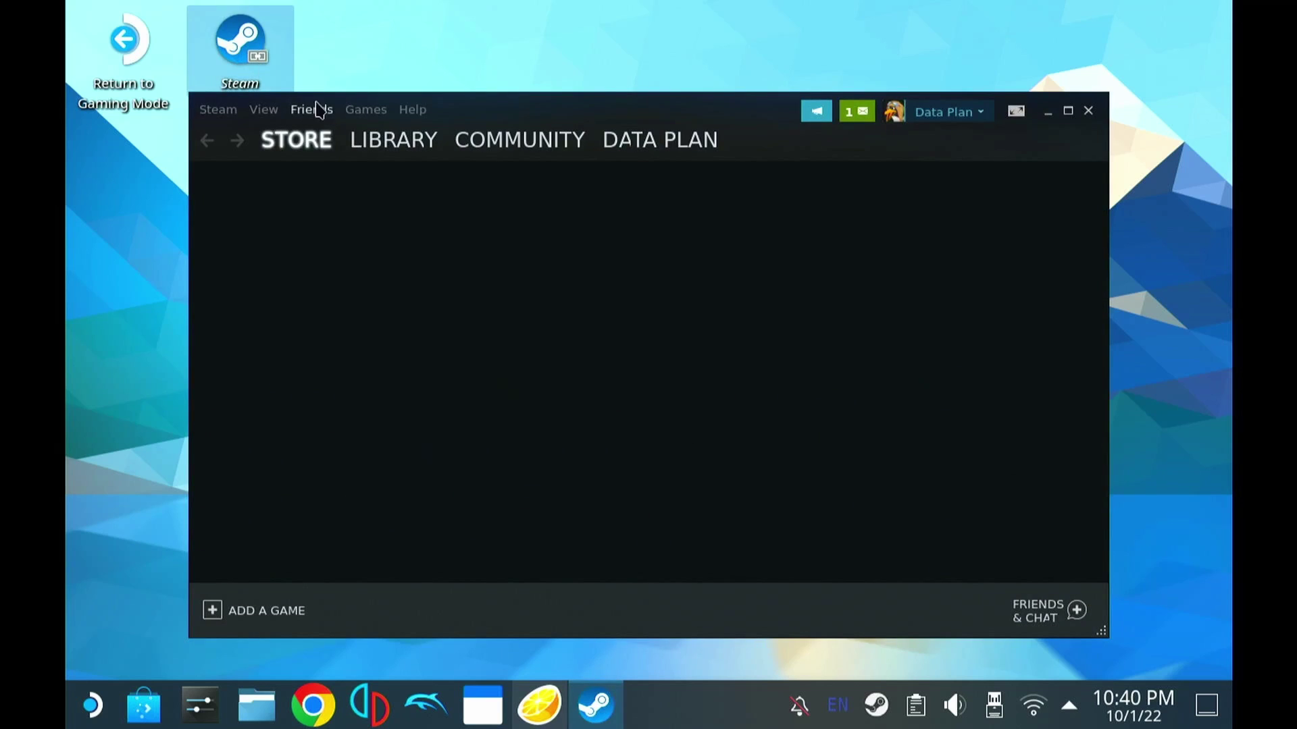
{"action": "left_click", "coordinate": [316, 109]}
{"action": "mouse_move", "coordinate": [218, 110]}
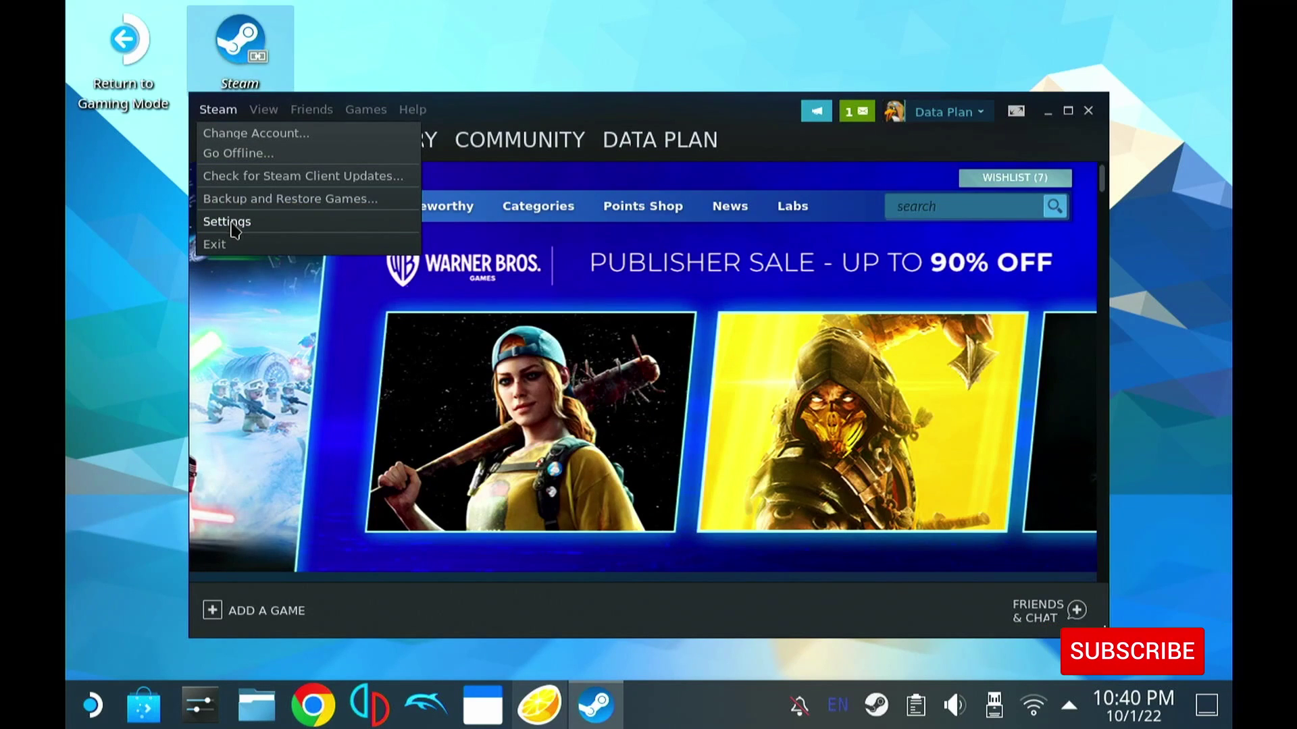
{"action": "left_click", "coordinate": [245, 221]}
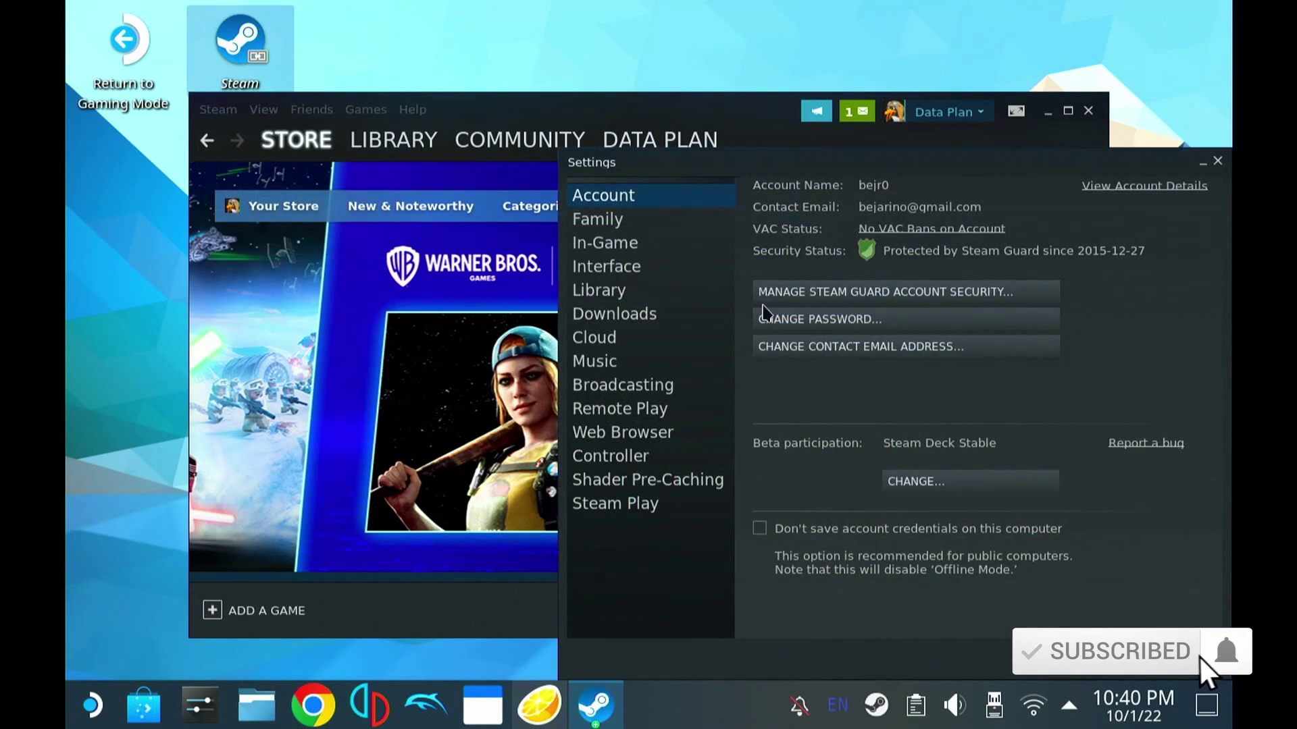
{"action": "left_click", "coordinate": [641, 456]}
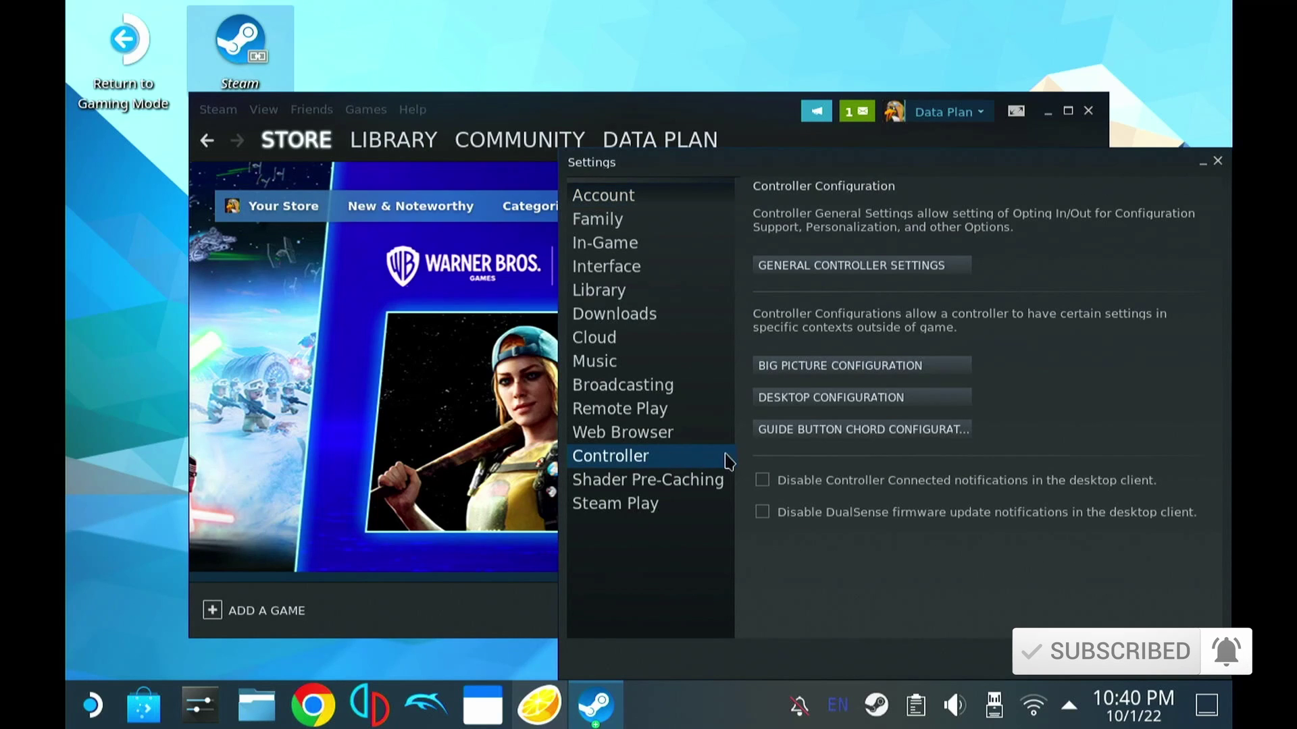
{"action": "left_click", "coordinate": [842, 402]}
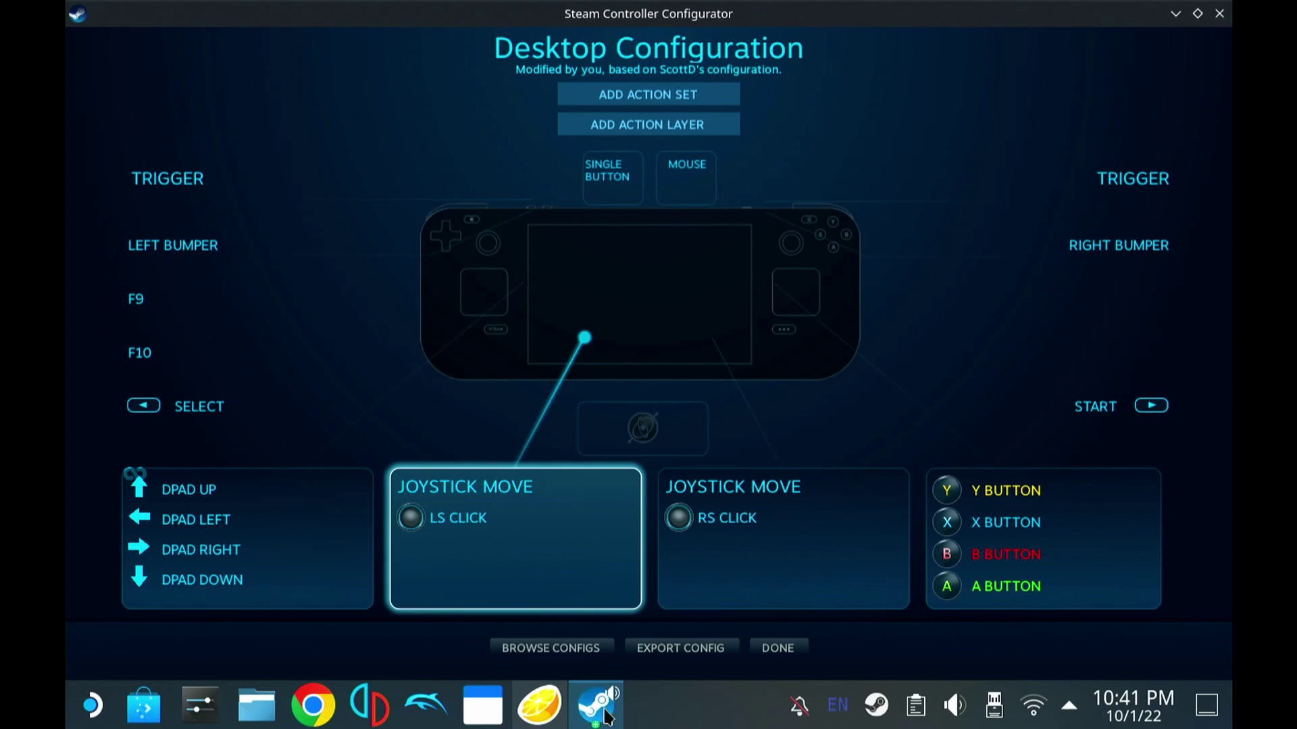
- Switch to Citra and look up the hotkeys for Swap Screens and Toggle Screen Layout in its Controls configuration
{"action": "key", "text": "Escape"}
{"action": "left_click", "coordinate": [146, 43]}
{"action": "left_click", "coordinate": [156, 270]}
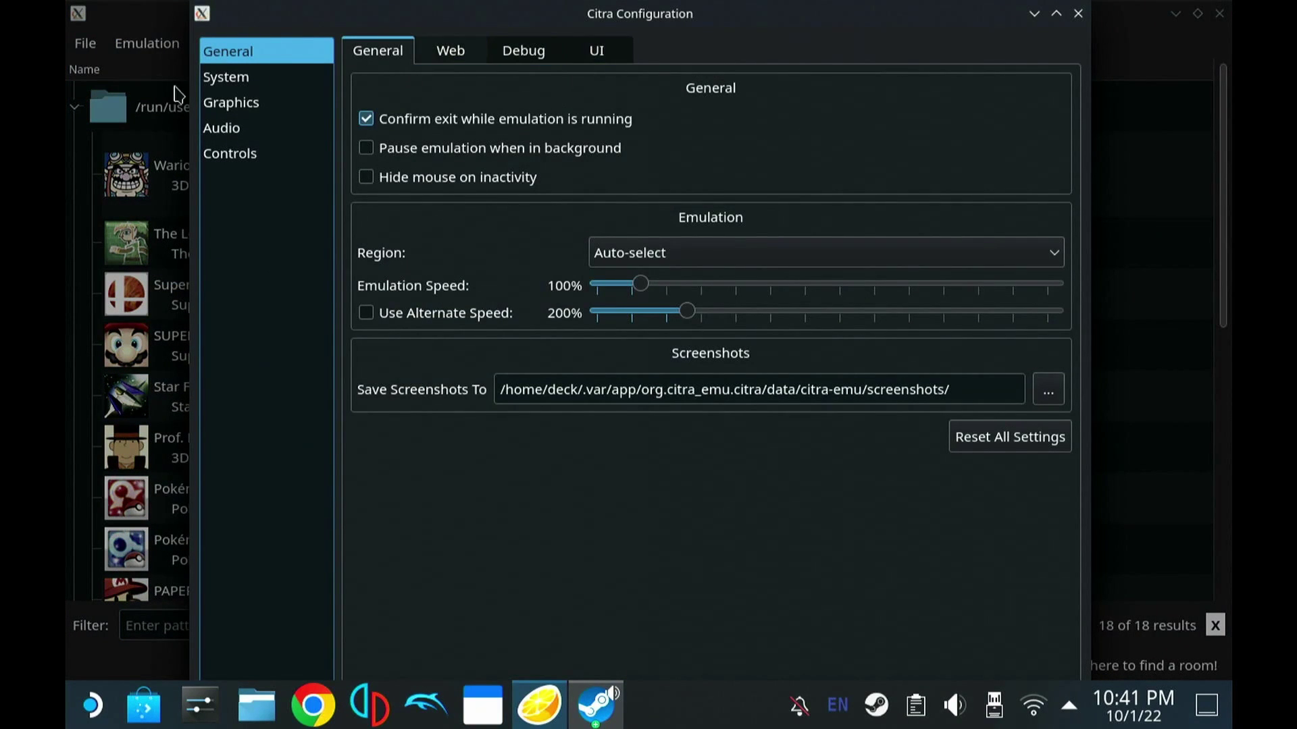
{"action": "left_click", "coordinate": [233, 154]}
{"action": "left_click", "coordinate": [451, 51]}
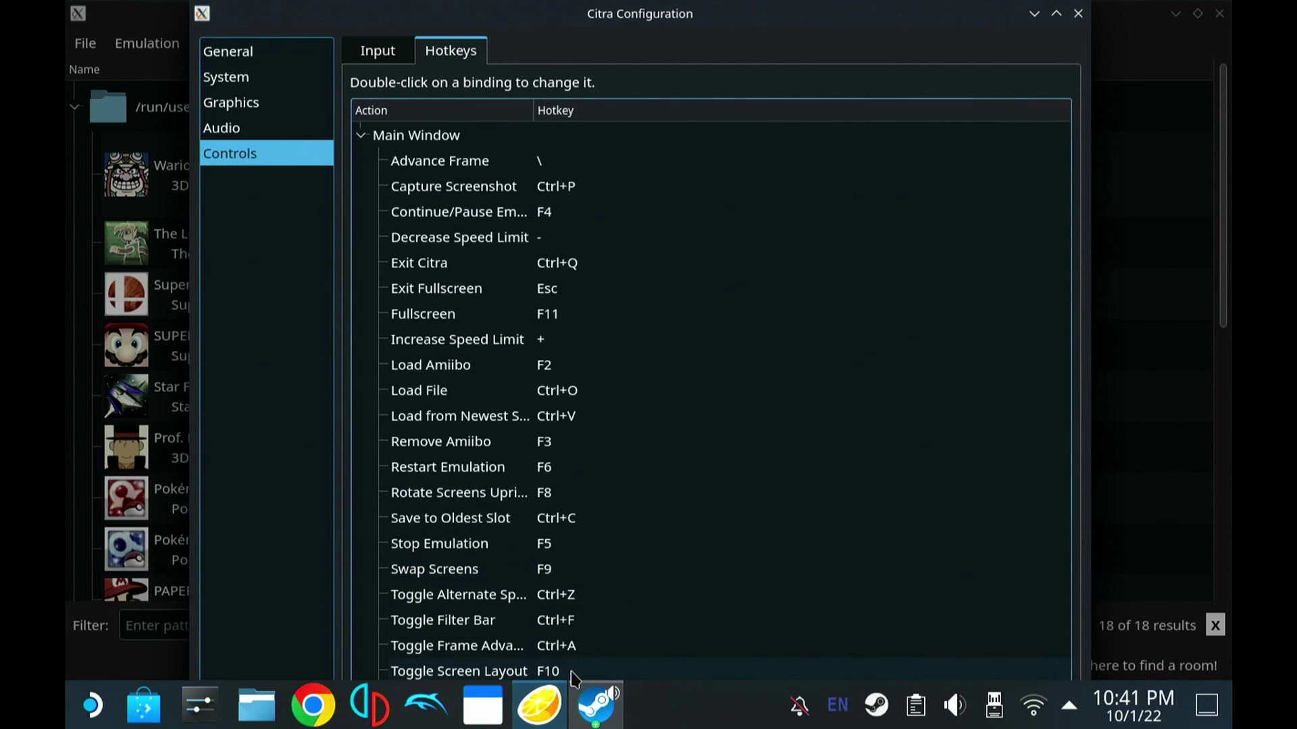
{"action": "left_click", "coordinate": [1034, 14]}
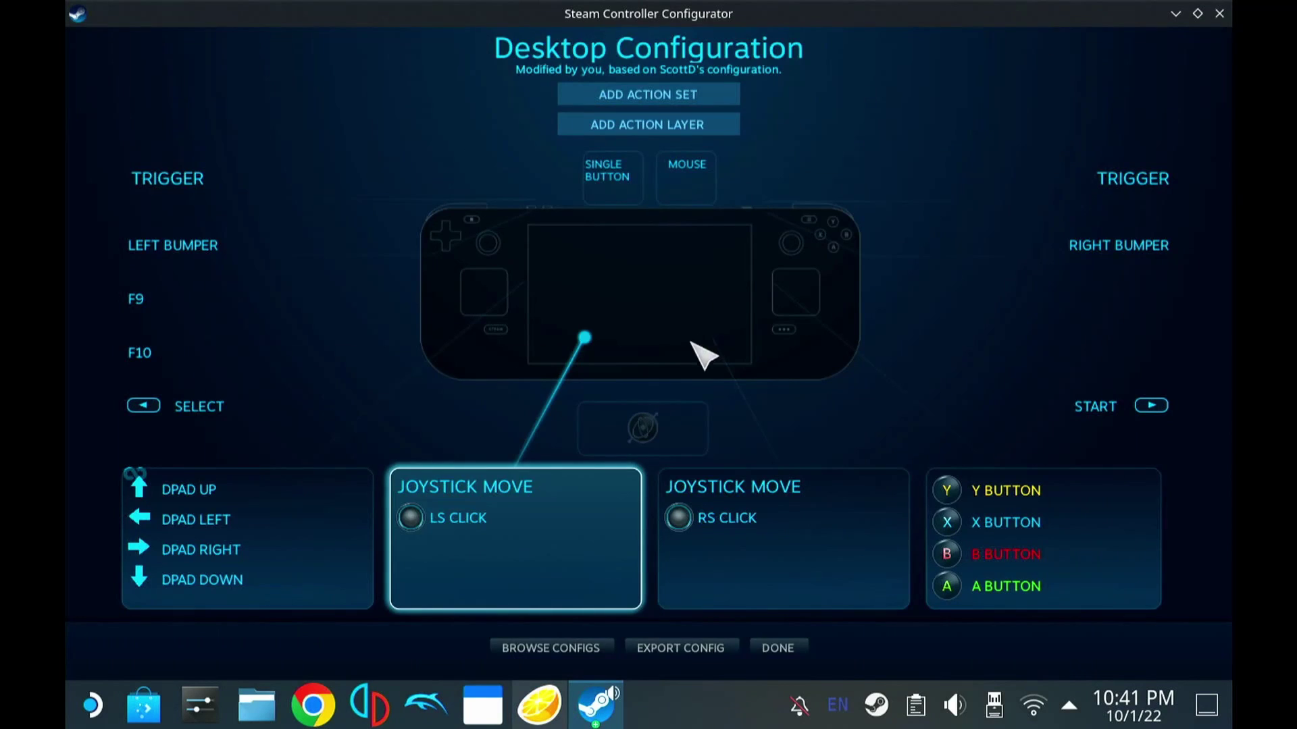
- Bind F9 and F10 to the two button slots below the left bumper in the Steam Desktop Configuration
{"action": "left_click", "coordinate": [181, 312]}
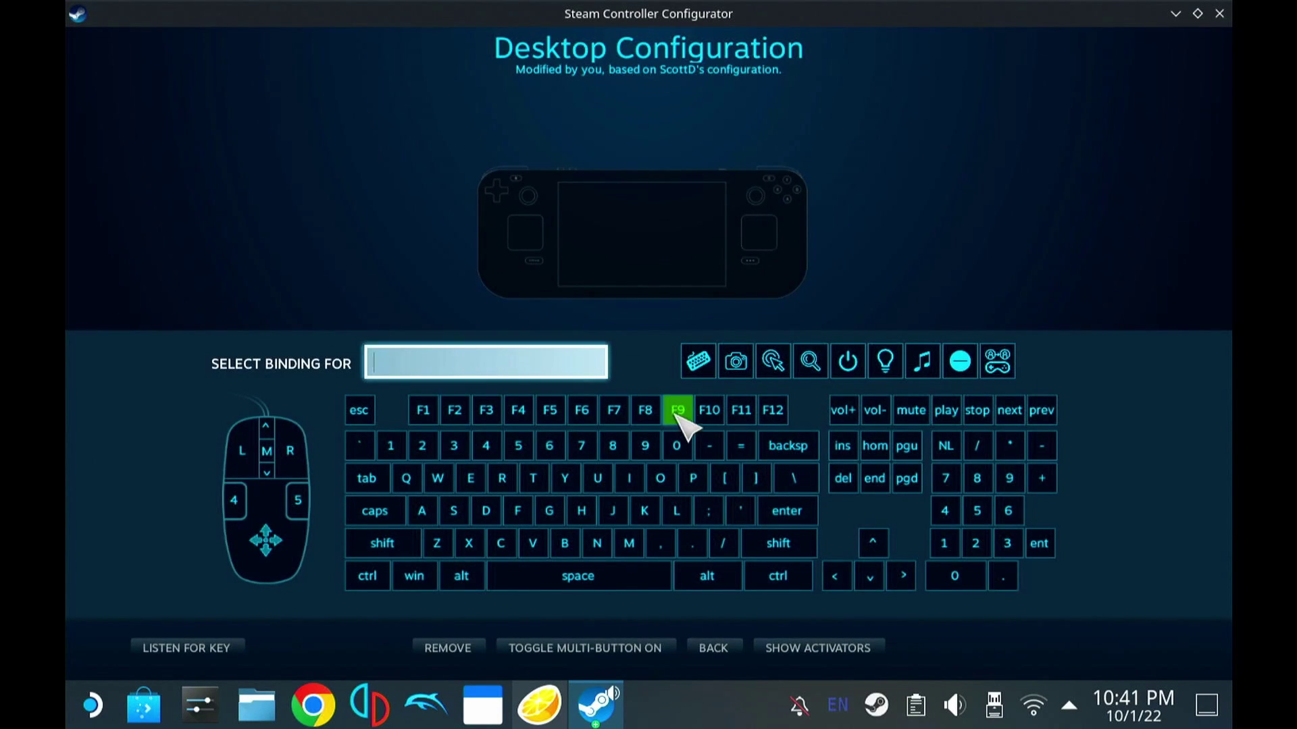
{"action": "left_click", "coordinate": [677, 414]}
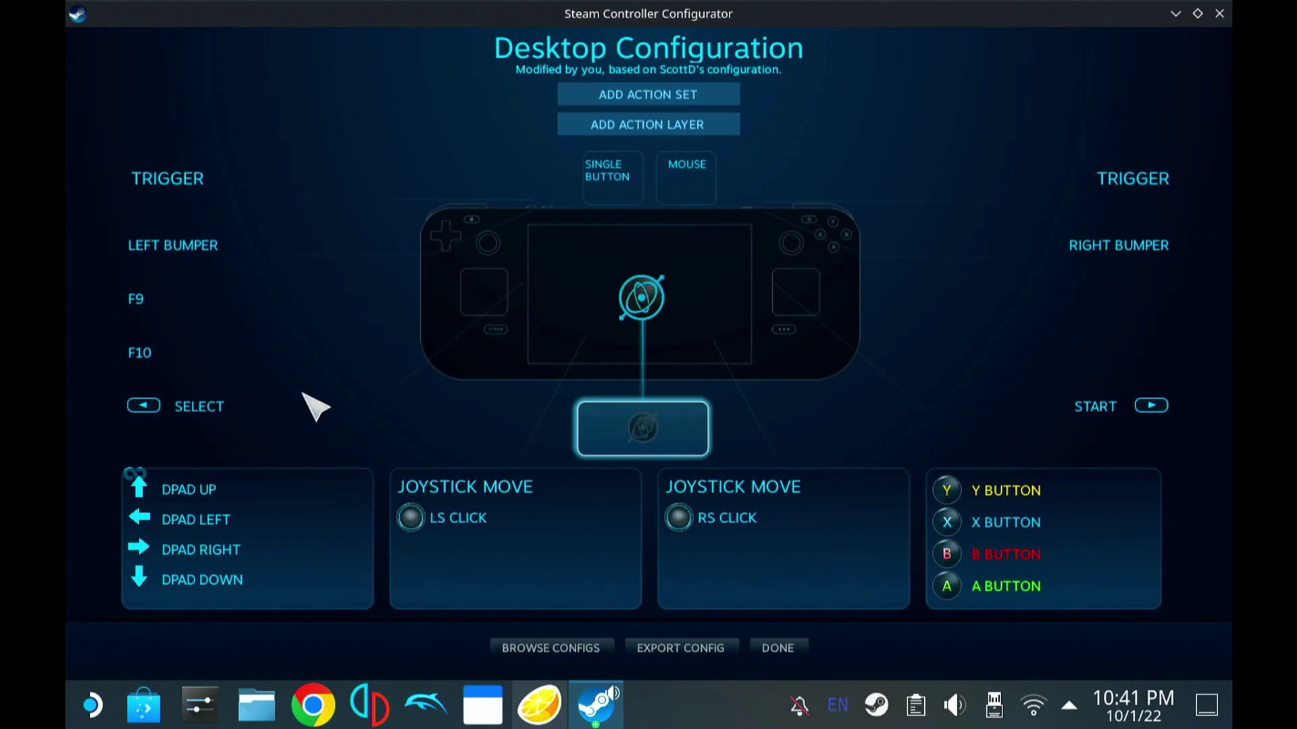
{"action": "left_click", "coordinate": [104, 356]}
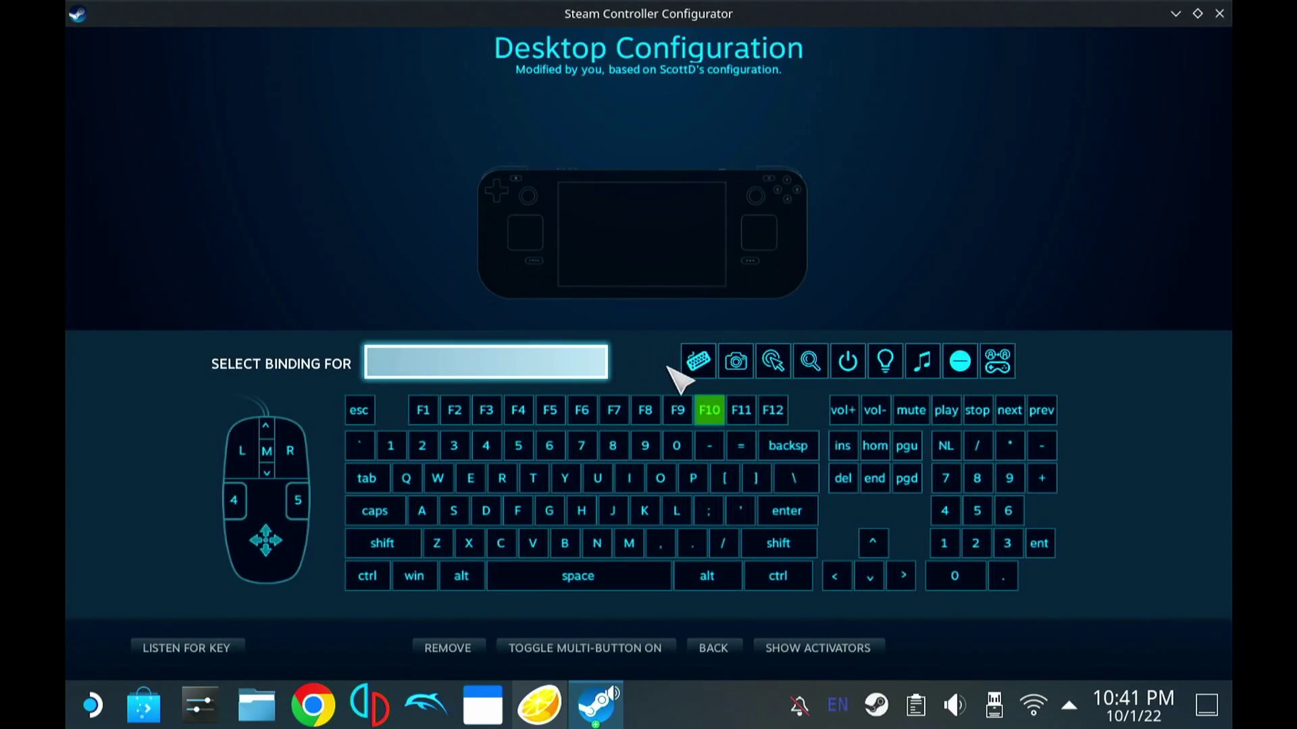
{"action": "left_click", "coordinate": [713, 413]}
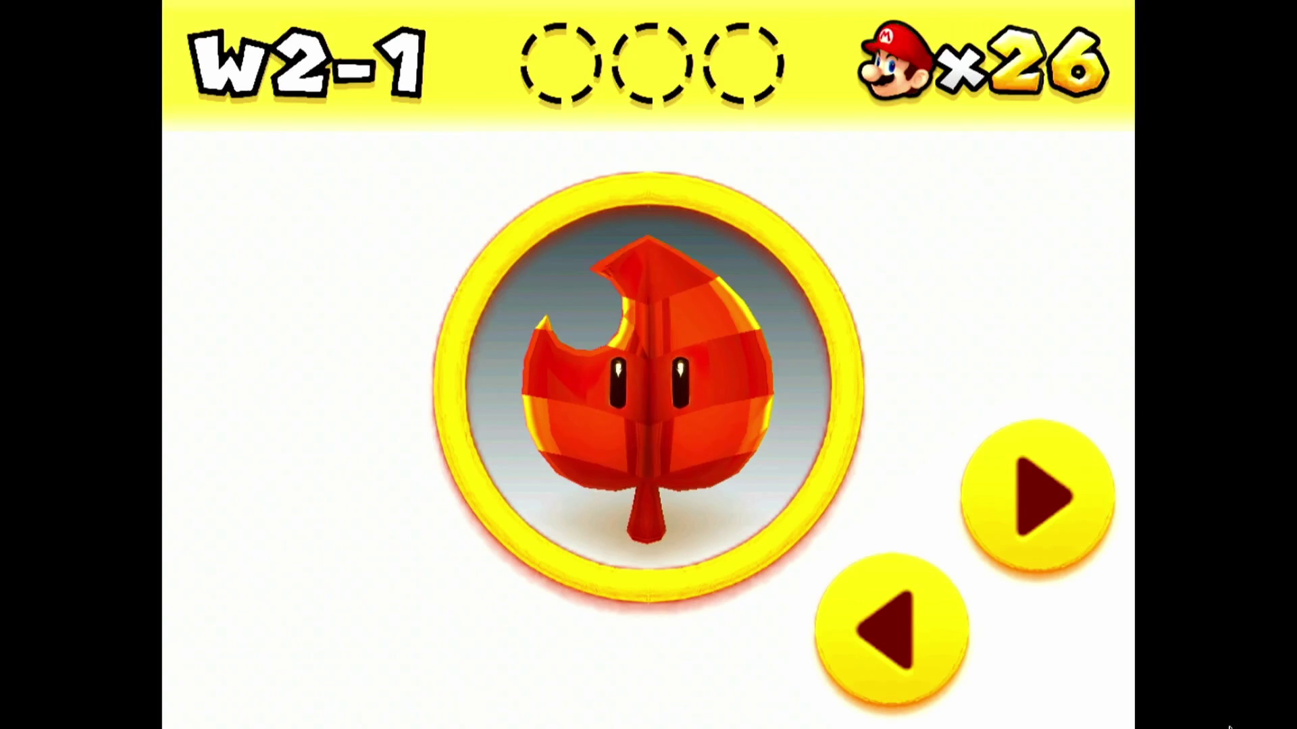
- Swap the displayed game screen and toggle to the layout with a large top screen beside a small bottom screen
{"action": "left_click", "coordinate": [643, 407]}
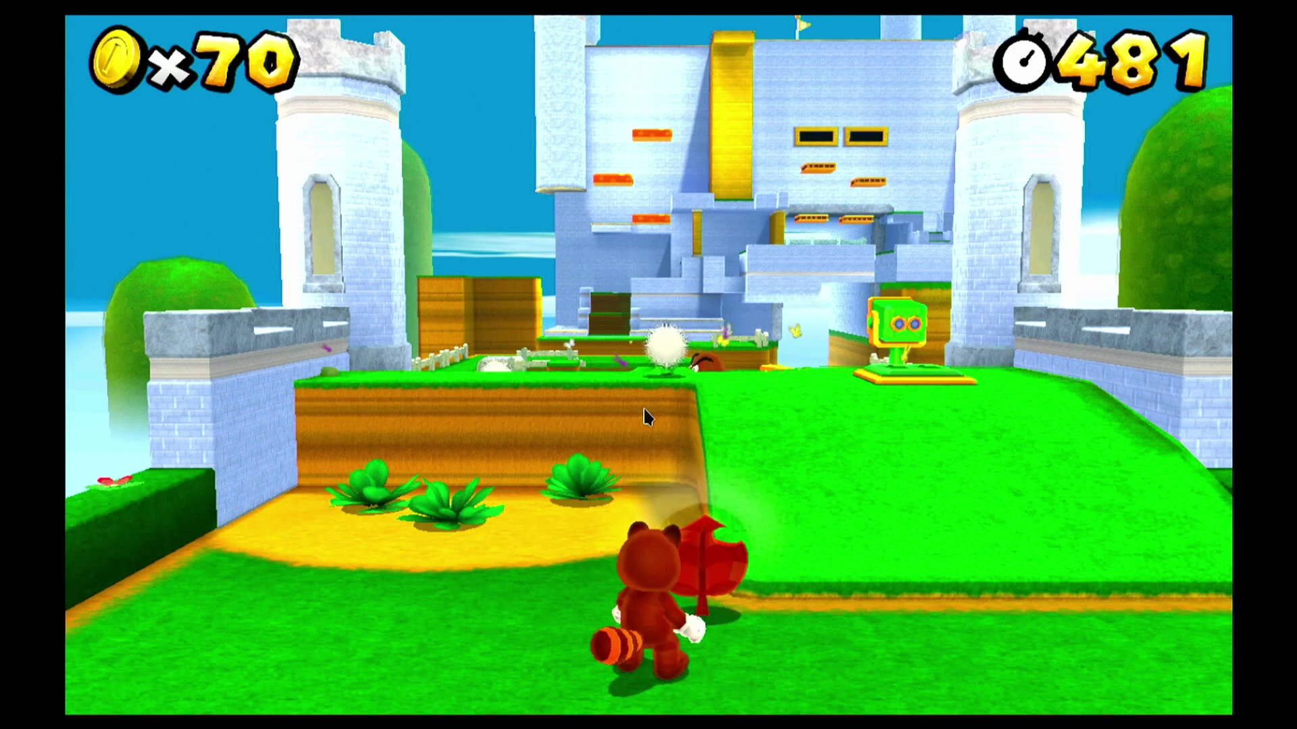
{"action": "key", "text": "F10"}
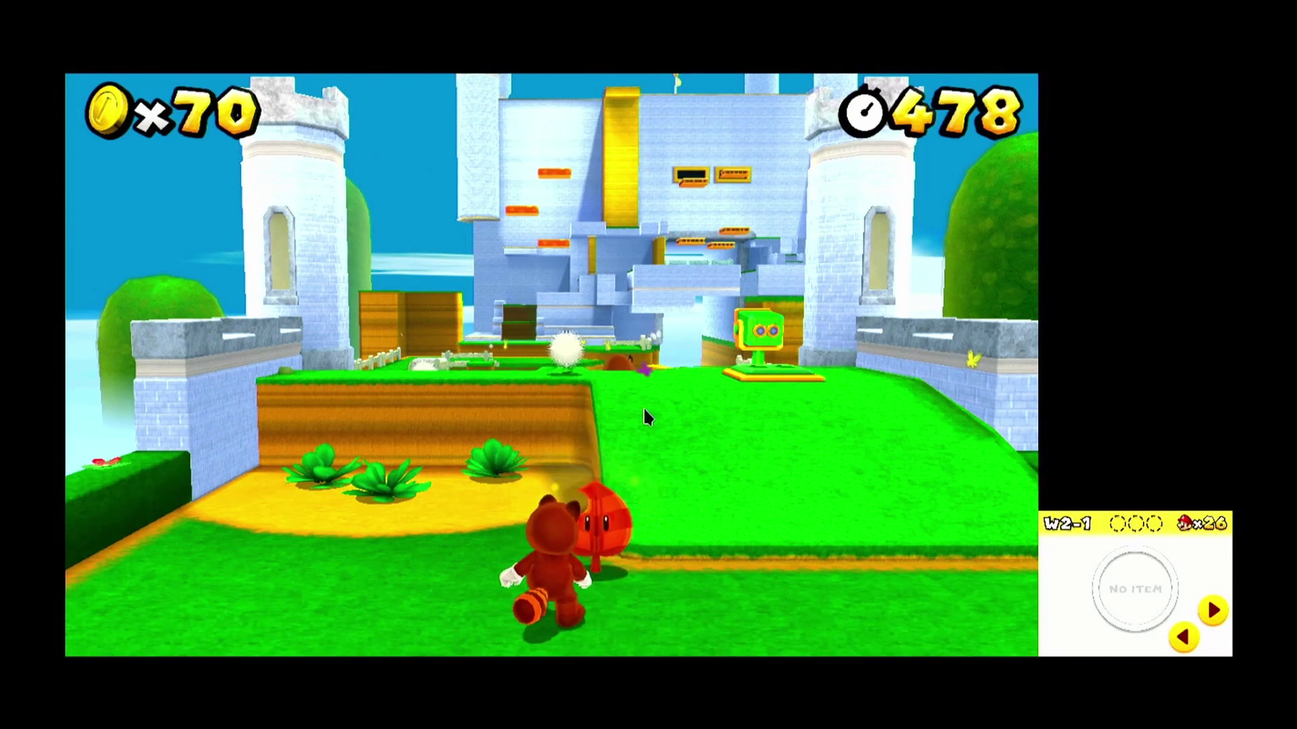